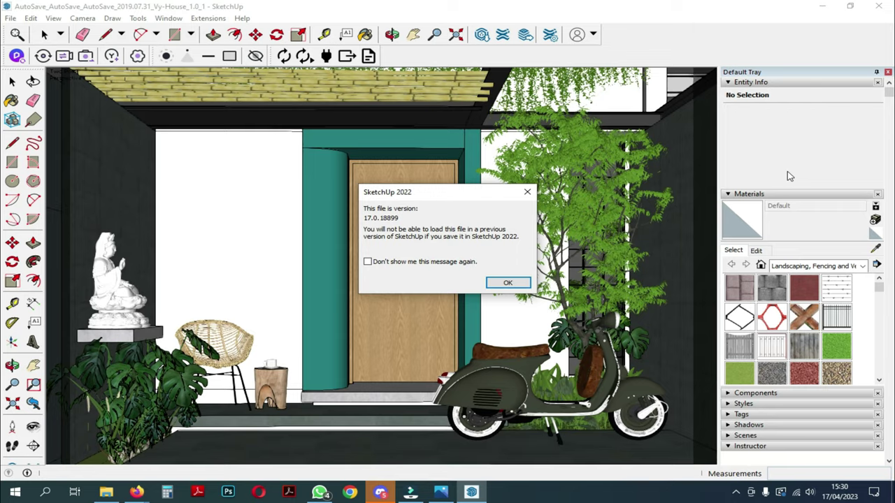
Dismiss the file version notice and look over the house model from the entrance out to its surroundings.
click(506, 283)
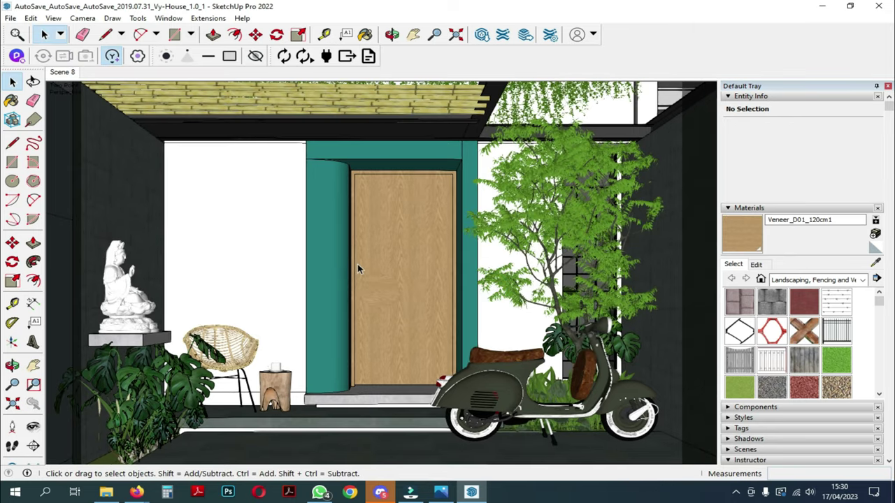
scroll(370, 245, down, 6)
middle_drag(369, 239, 458, 318)
scroll(390, 255, down, 2)
middle_drag(380, 250, 363, 413)
scroll(469, 162, down, 3)
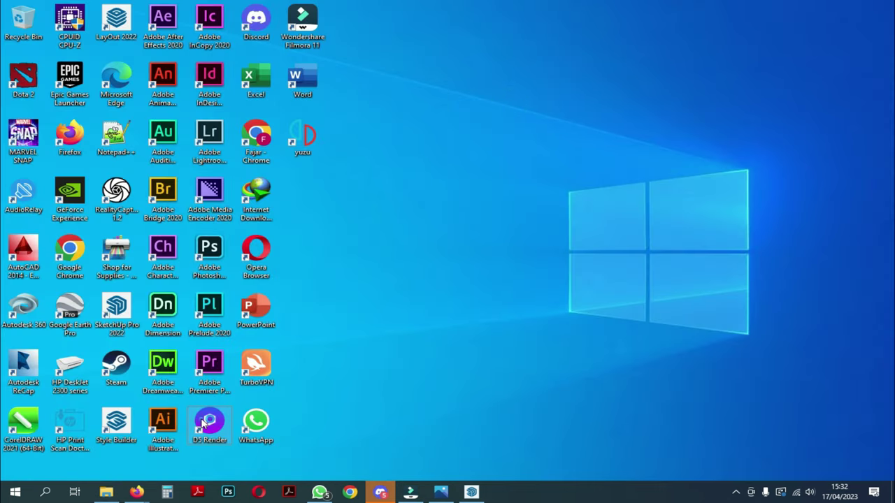
Switch to D5 Render, start a new project and fit its window to the screen.
double_click(205, 422)
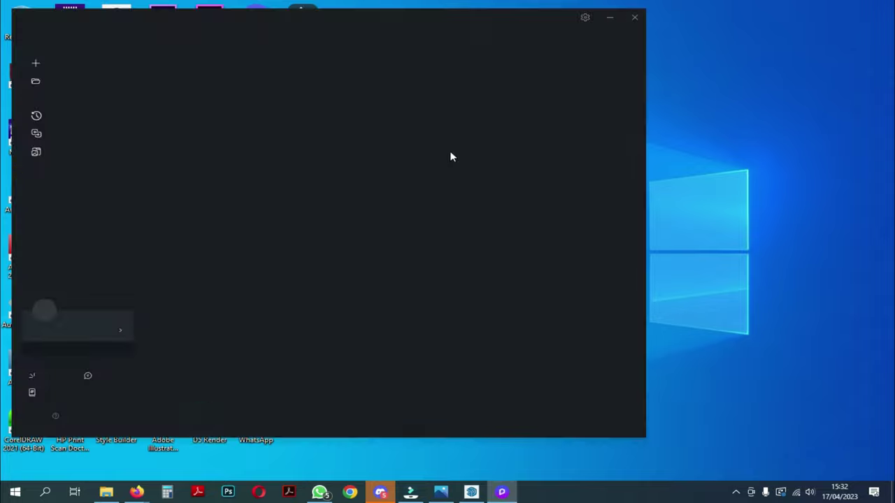
click(46, 65)
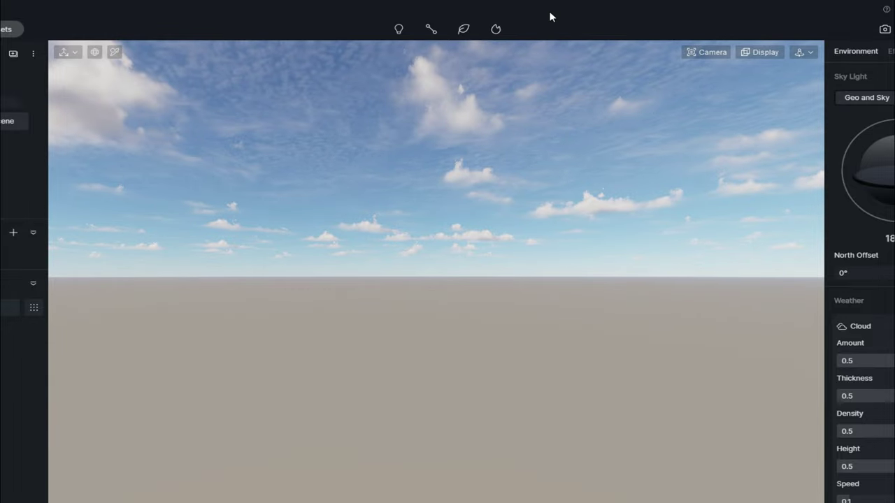
drag(550, 13, 507, 62)
click(890, 60)
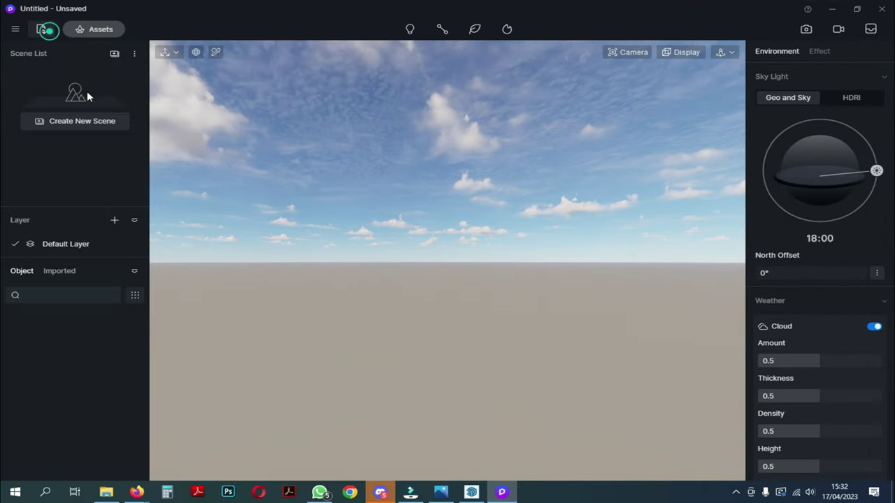
Import the AutoSave Vy-House SketchUp file and place the model on the ground plane.
double_click(143, 81)
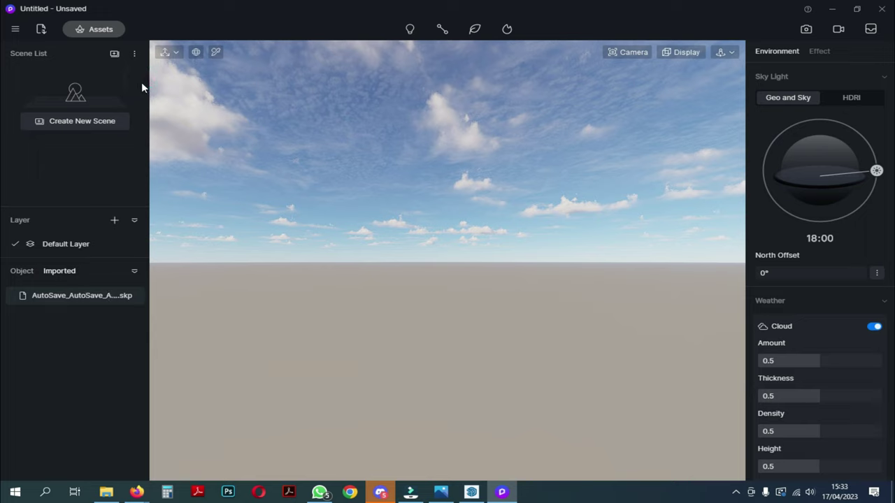
click(77, 296)
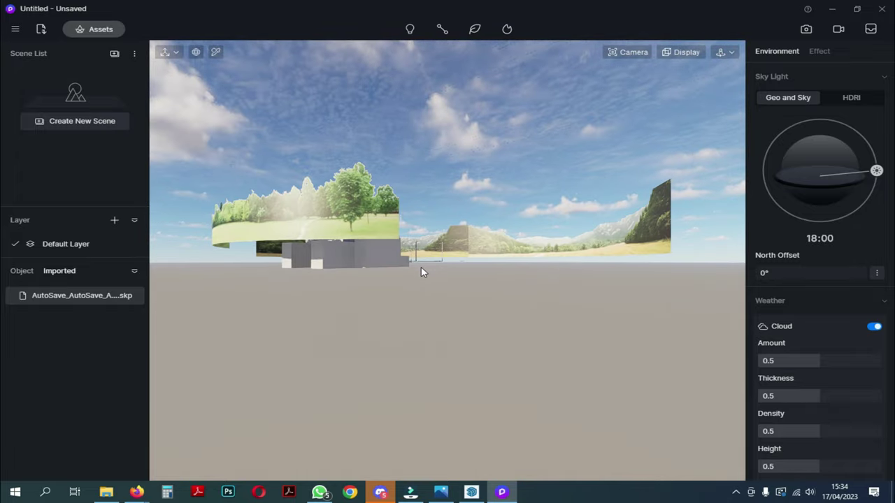
scroll(422, 268, up, 5)
scroll(425, 277, down, 3)
click(431, 269)
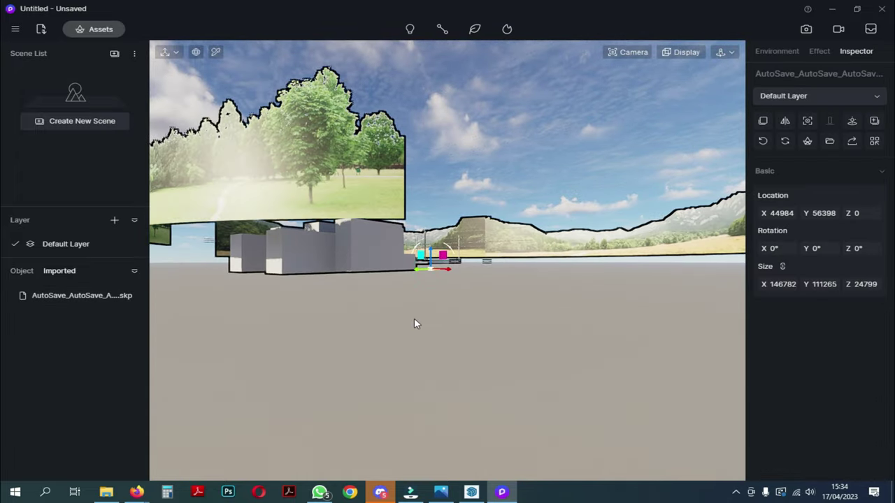
click(441, 315)
Change the navigation mode to Fly, raise the camera above the ground and set the fly speed to 6.
click(727, 53)
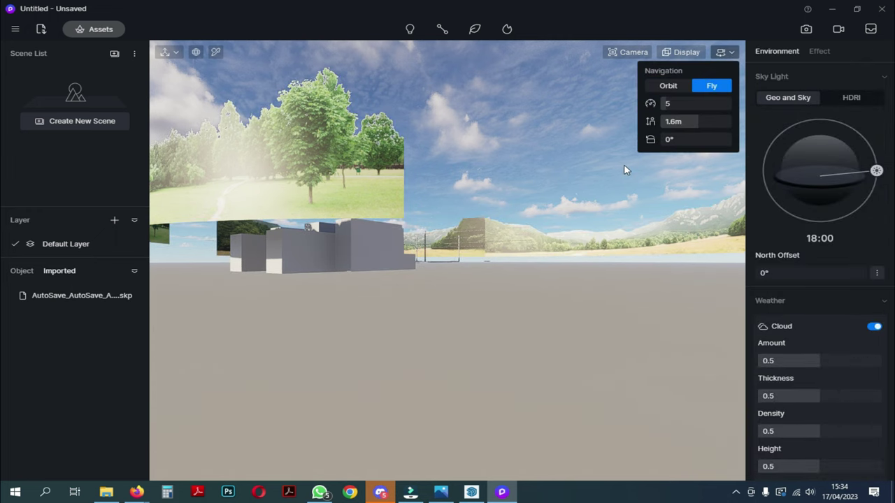
key(e)
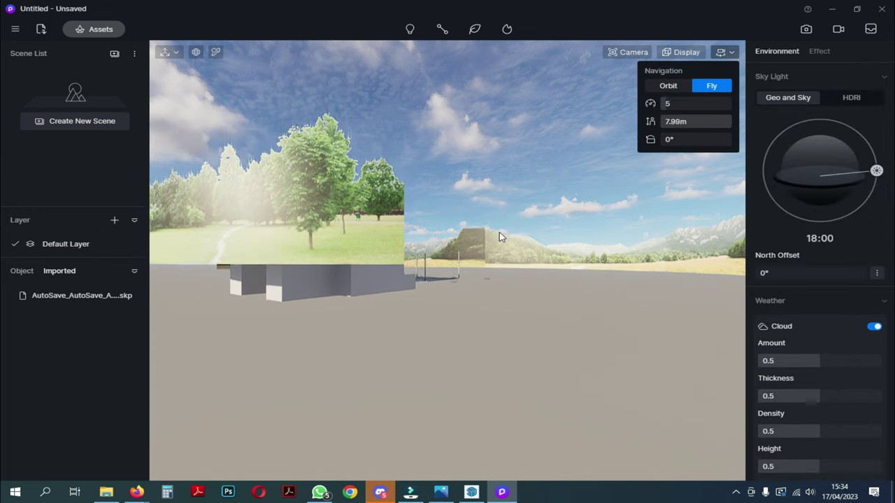
click(667, 103)
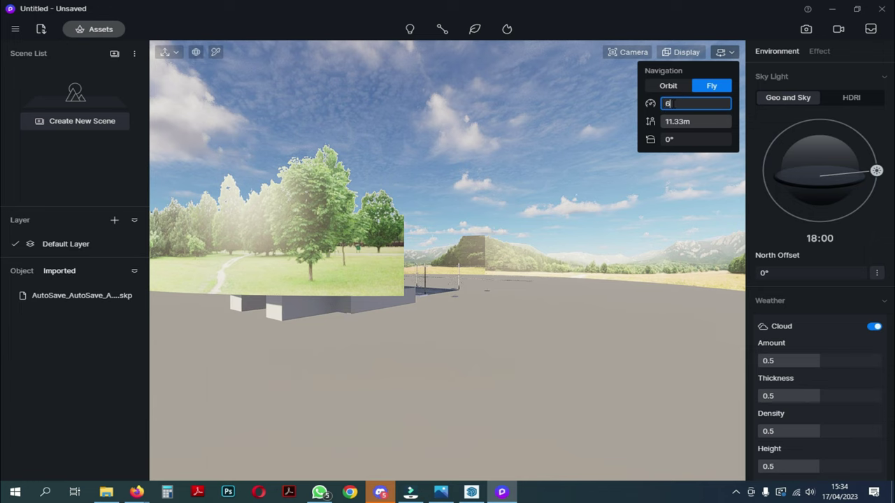
click(495, 268)
key(w)
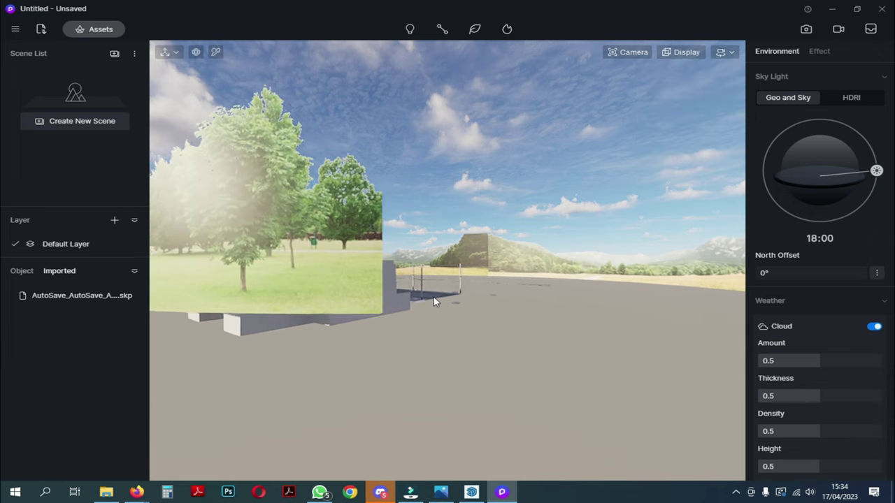
Raise the fly speed to 22 for faster travel toward the house.
click(728, 52)
click(677, 103)
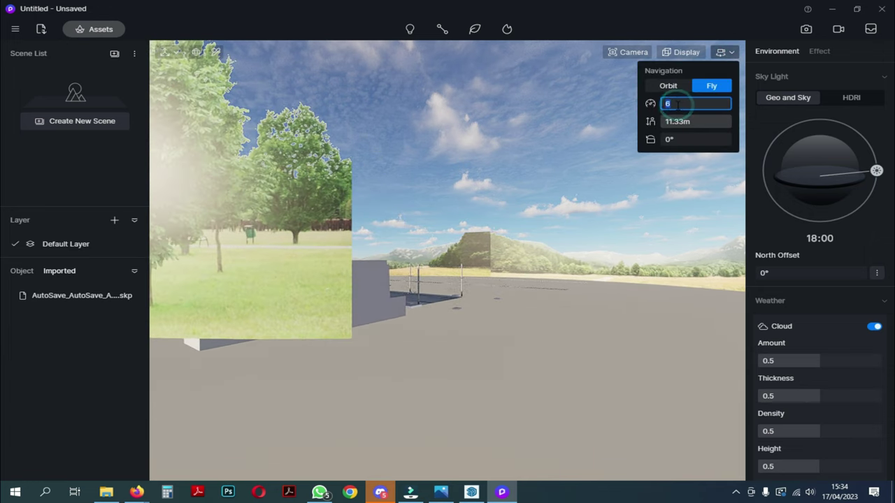
click(580, 179)
key(w)
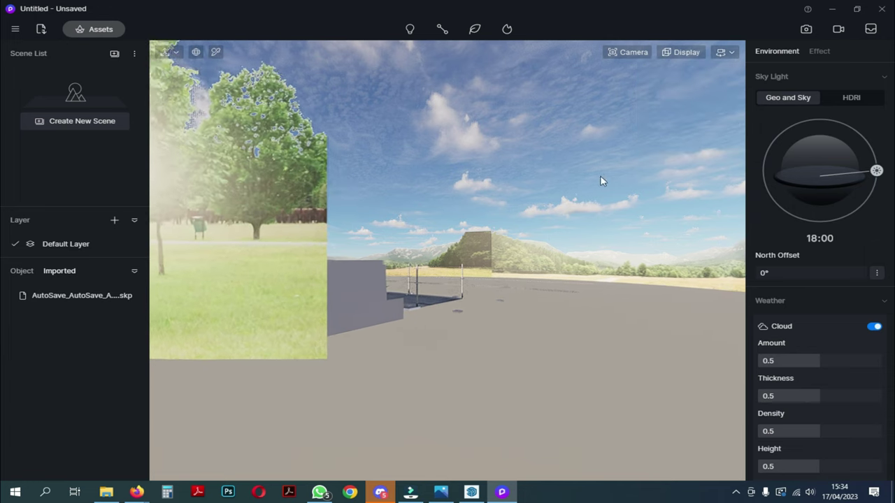
click(725, 52)
click(453, 297)
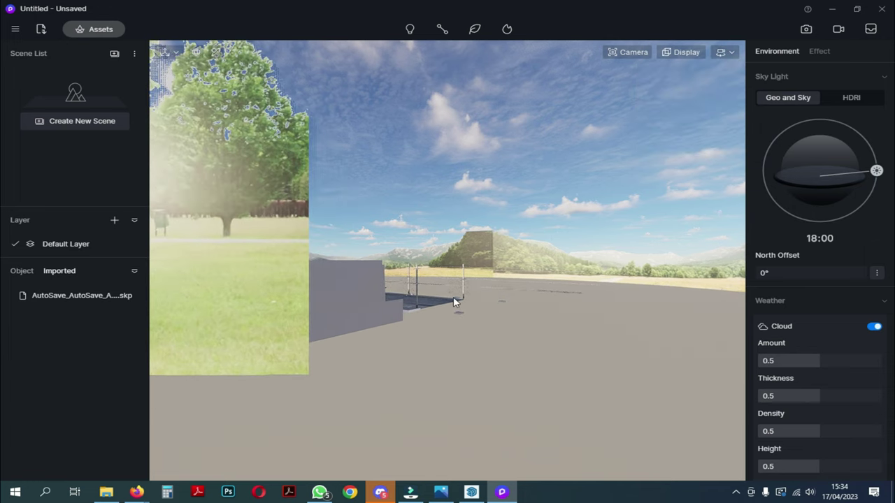
Fly the camera over the street and turn it to face the carport of the white-walled house head-on.
key(w)
key(d)
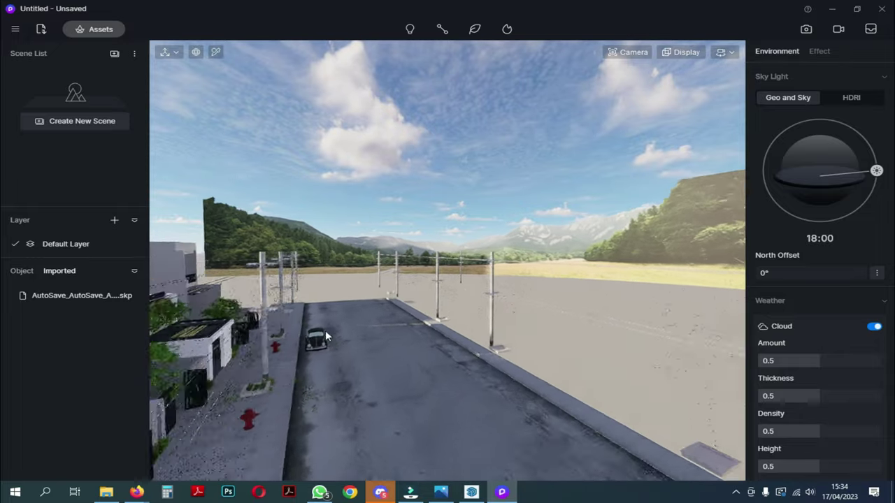
right_drag(326, 334, 144, 340)
right_drag(266, 347, 133, 236)
key(w)
middle_drag(191, 242, 313, 249)
key(a)
key(q)
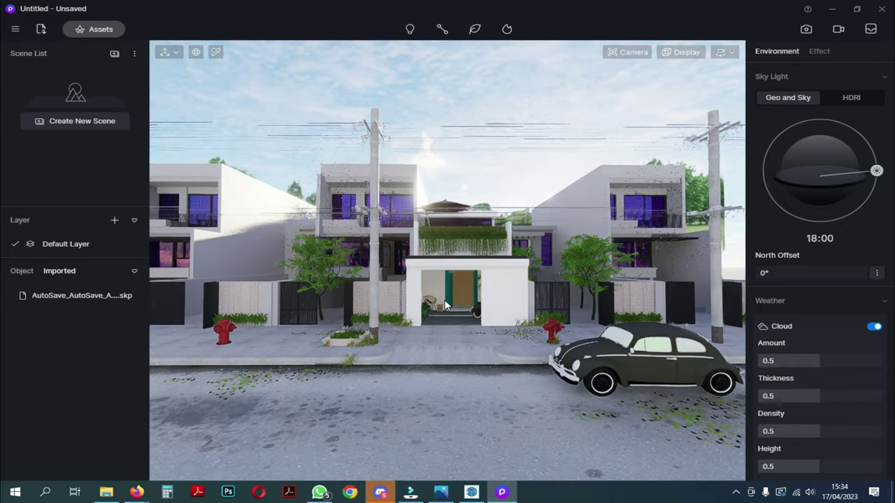
key(w)
scroll(517, 332, up, 4)
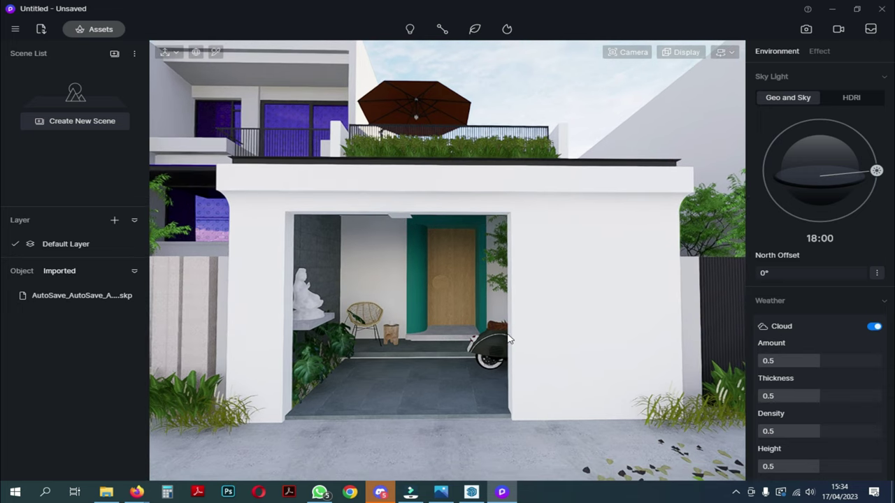
Enable two-point perspective and bring the camera closer to frame the carport opening and front door.
click(641, 55)
click(650, 298)
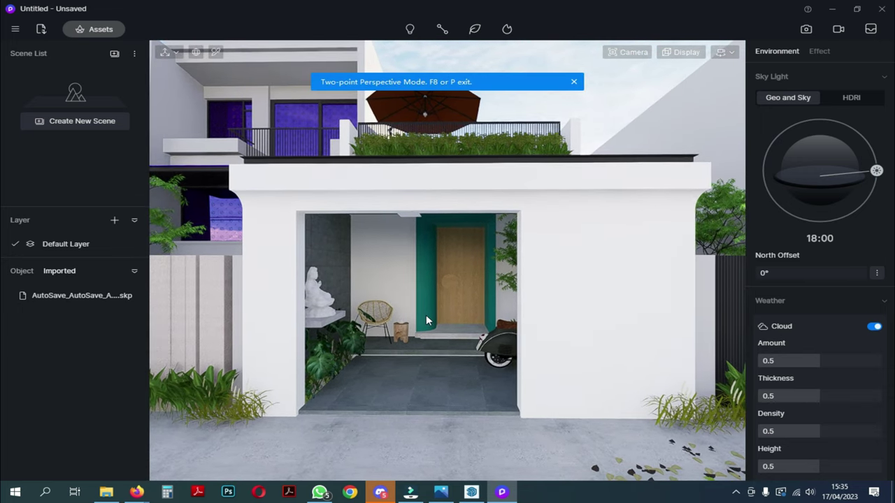
key(d)
key(a)
click(726, 52)
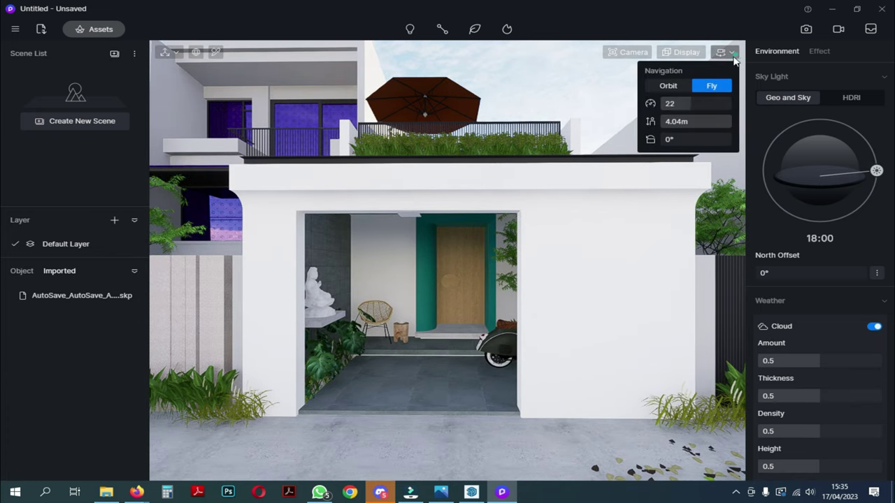
click(562, 220)
key(d)
key(w)
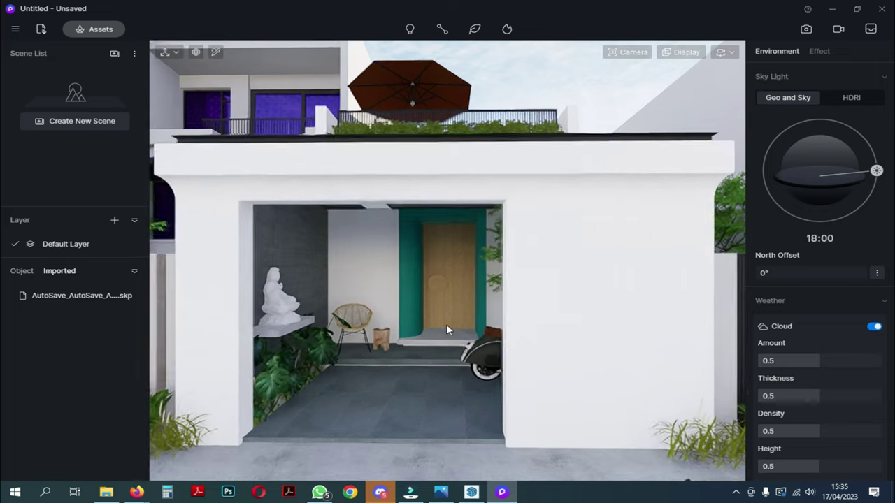
scroll(447, 325, up, 5)
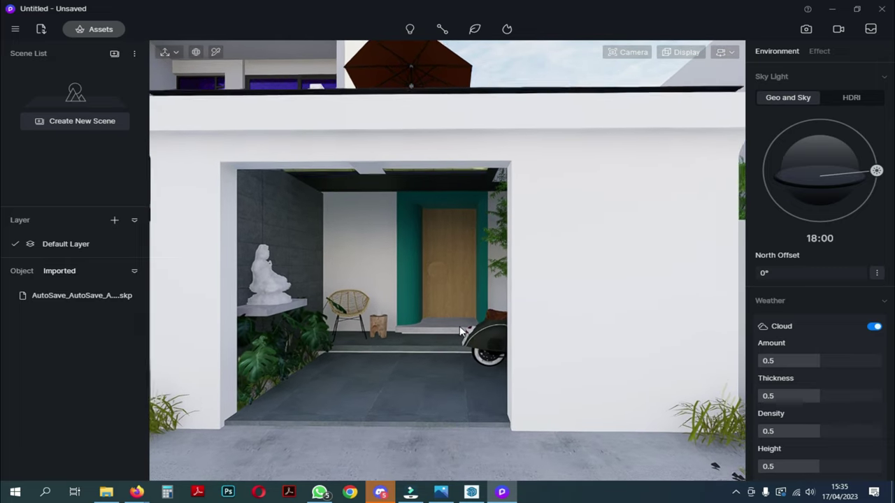
Set the camera's clipping distance to 278.1 and its focal length to 36 mm, and pull the camera back from the door.
click(627, 51)
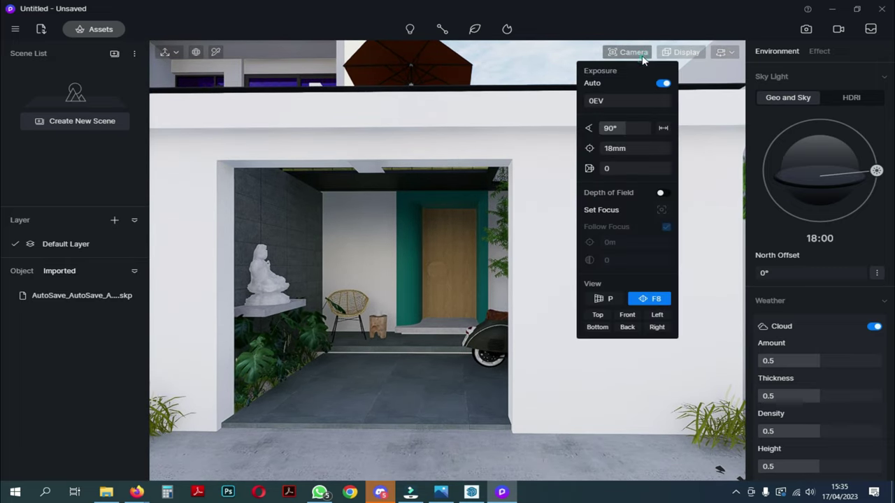
drag(606, 171, 621, 170)
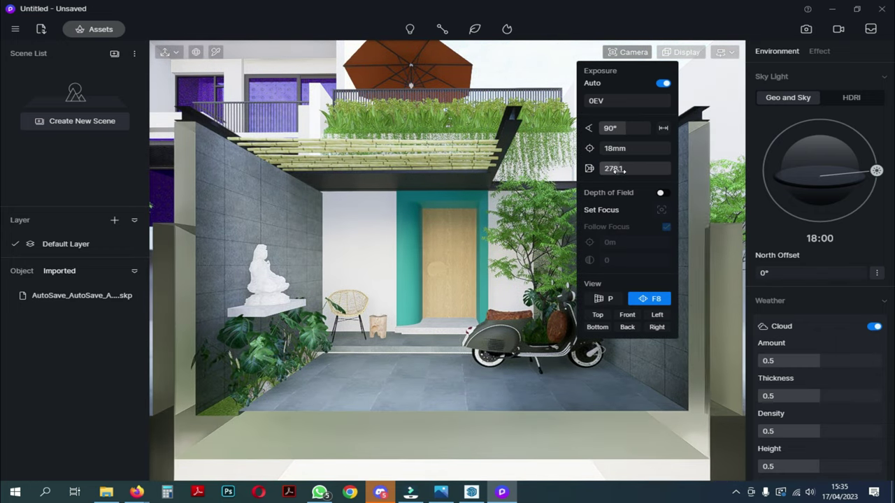
click(469, 274)
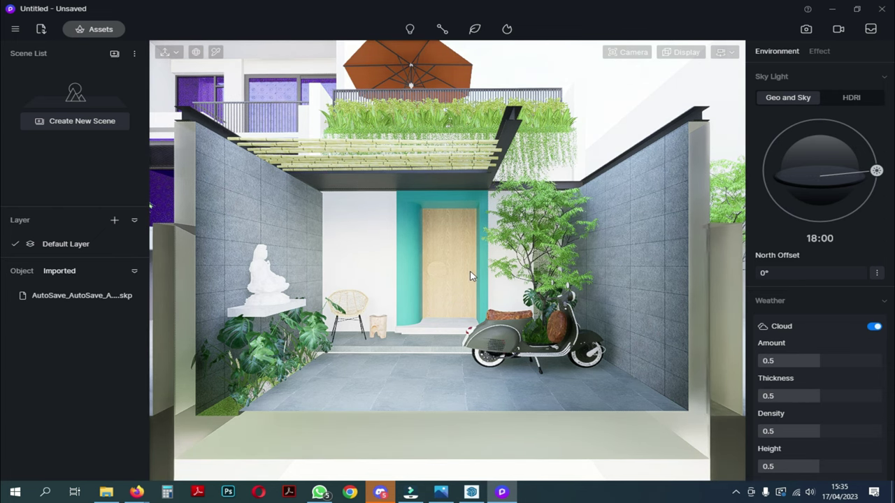
click(626, 52)
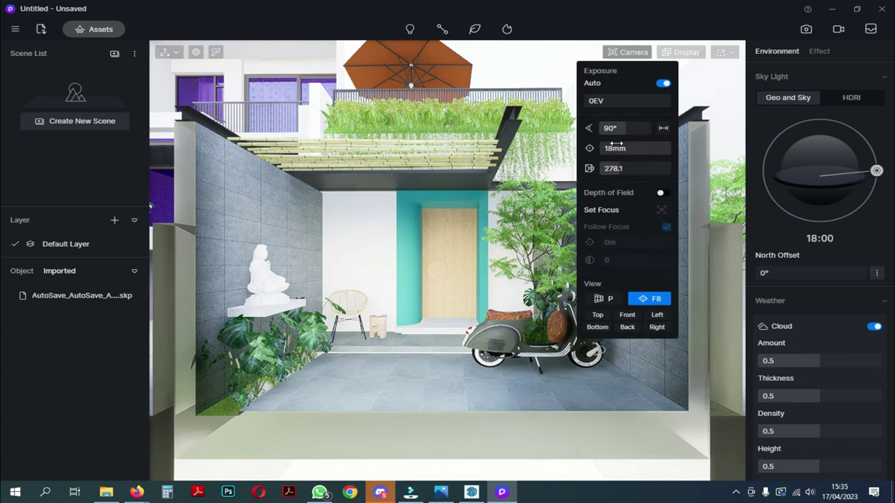
click(612, 149)
drag(612, 148, 629, 148)
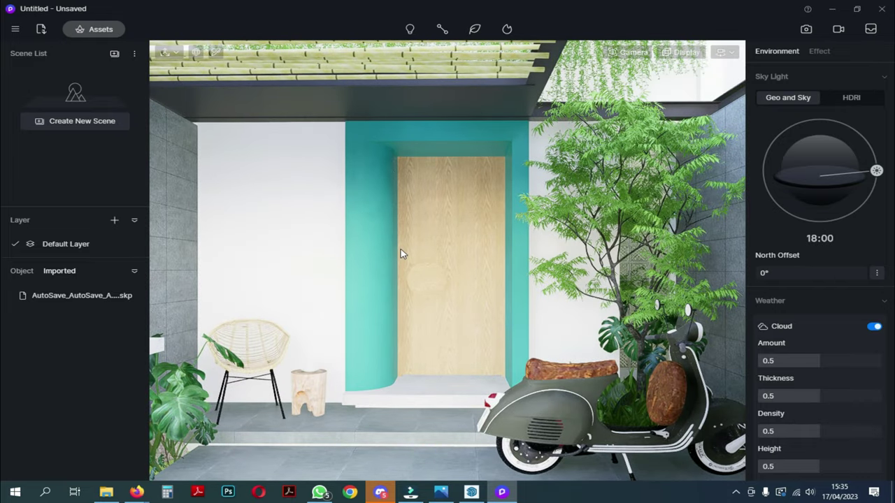
scroll(400, 249, down, 5)
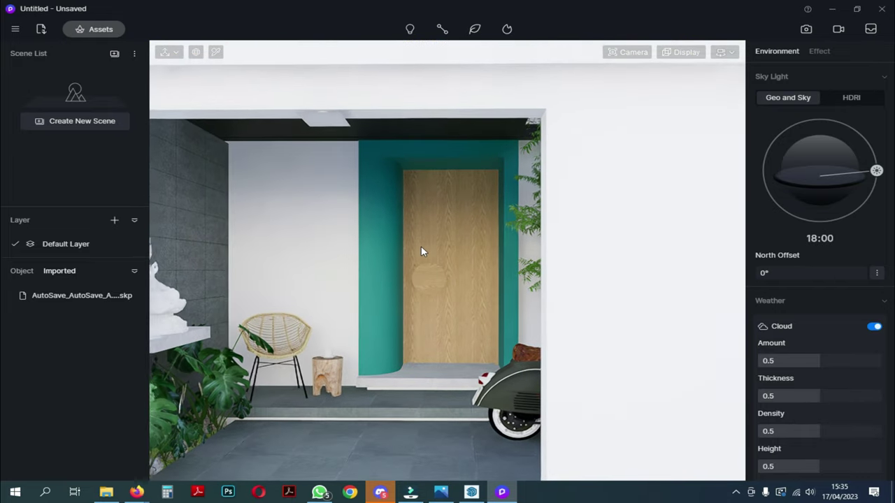
Set the camera's clipping distance to 382.4 and the fly speed to 1.
click(633, 52)
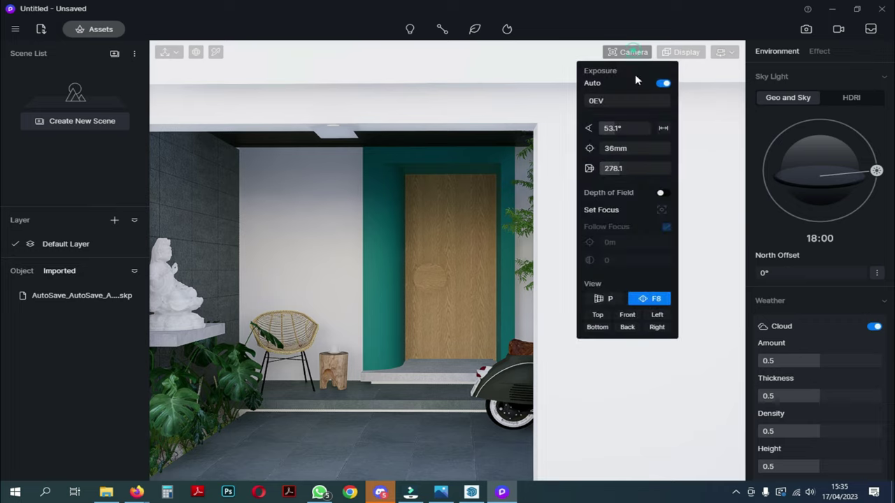
drag(624, 167, 631, 168)
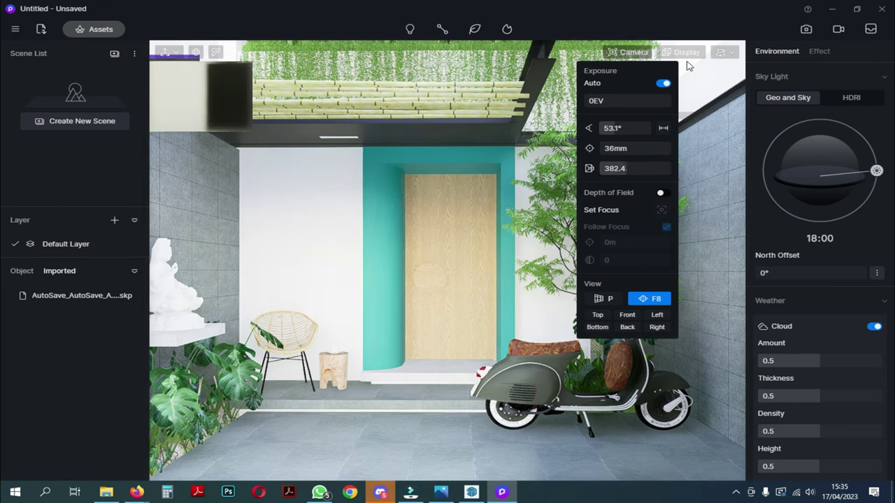
click(723, 52)
click(667, 103)
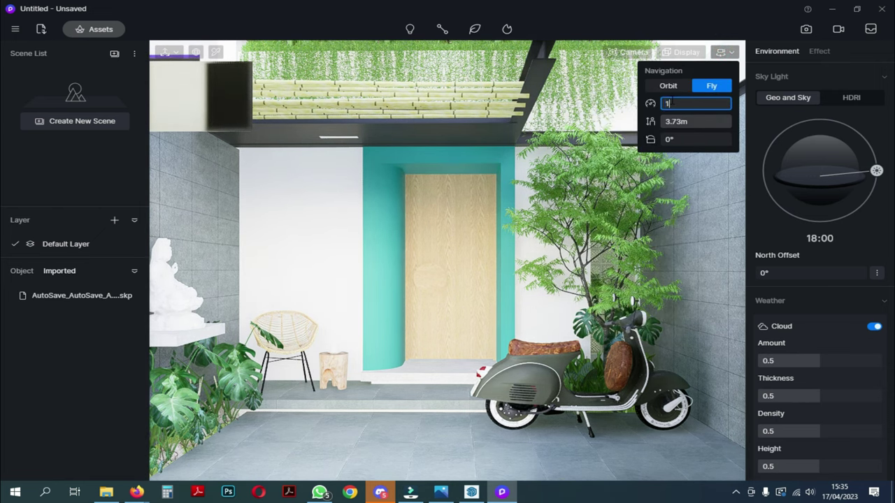
click(449, 201)
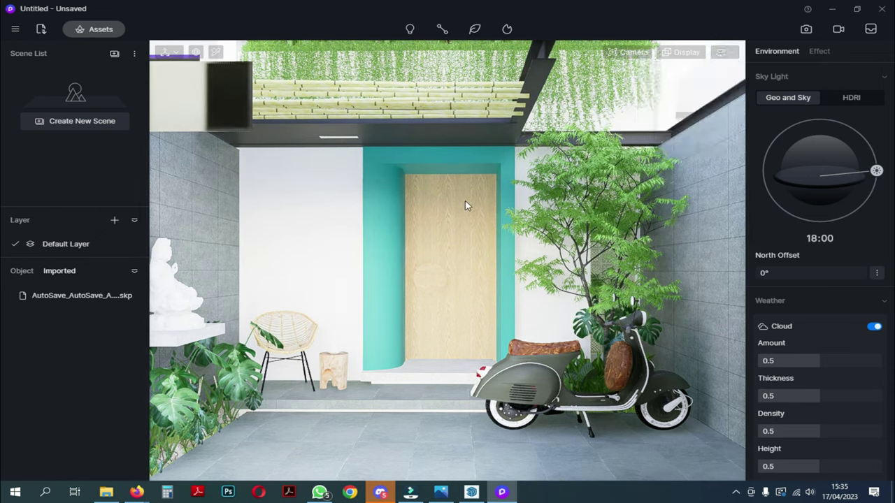
Move the camera back slightly and increase the clipping distance to cut away the carport's front wall.
scroll(466, 201, down, 1)
click(633, 54)
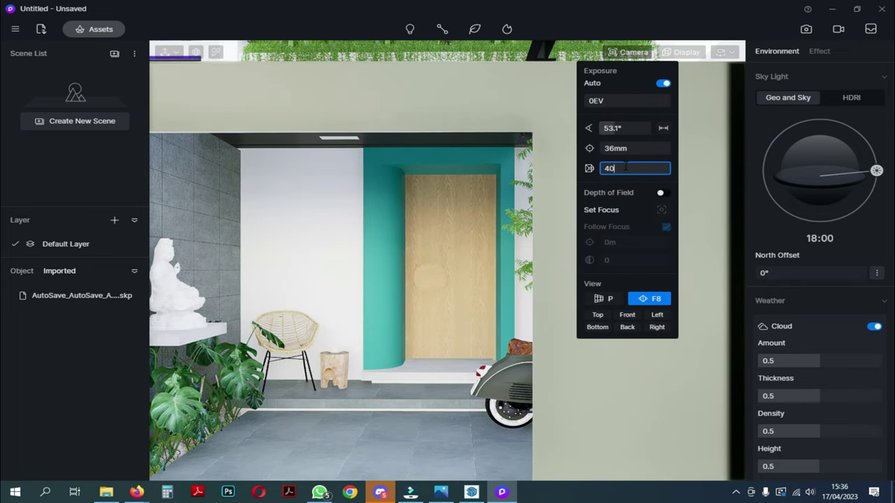
text(40)
key(Return)
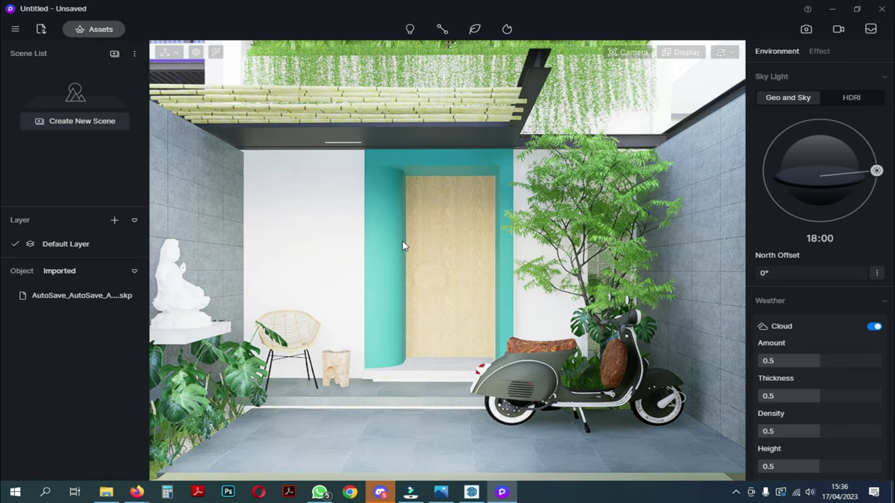
Open the image render settings, try the 2K preset size, and set the aspect ratio to 16:9.
click(806, 29)
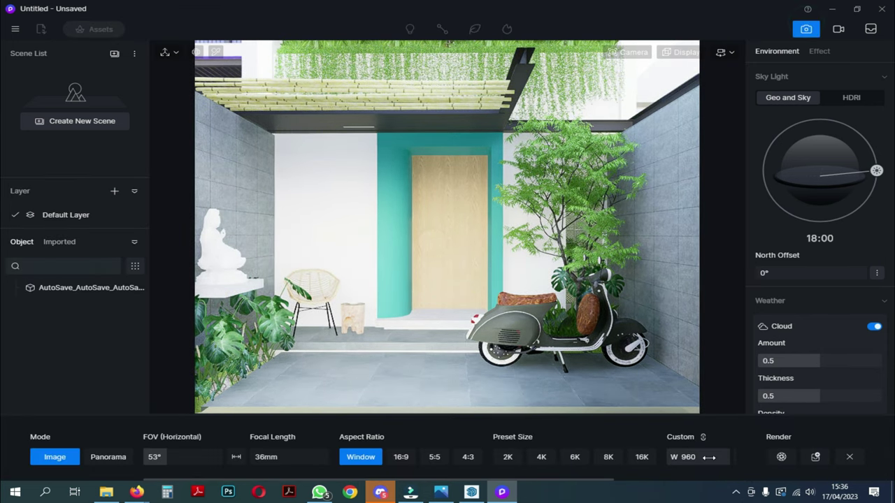
click(402, 458)
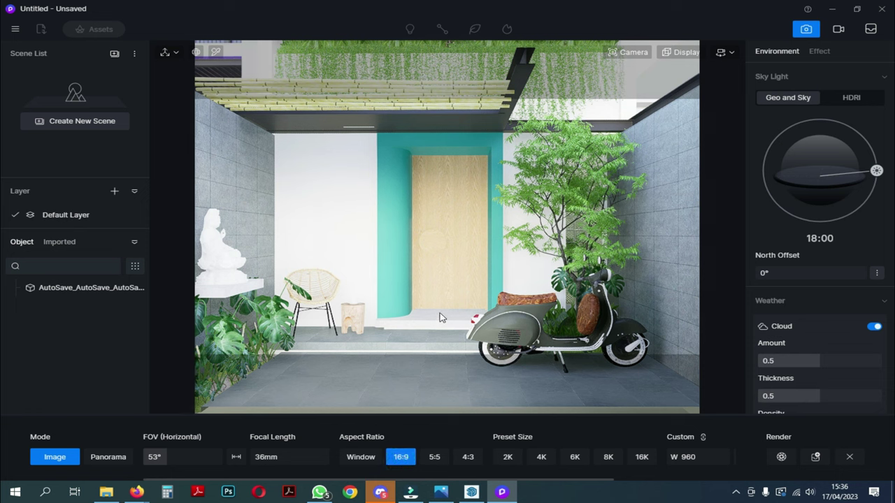
click(508, 459)
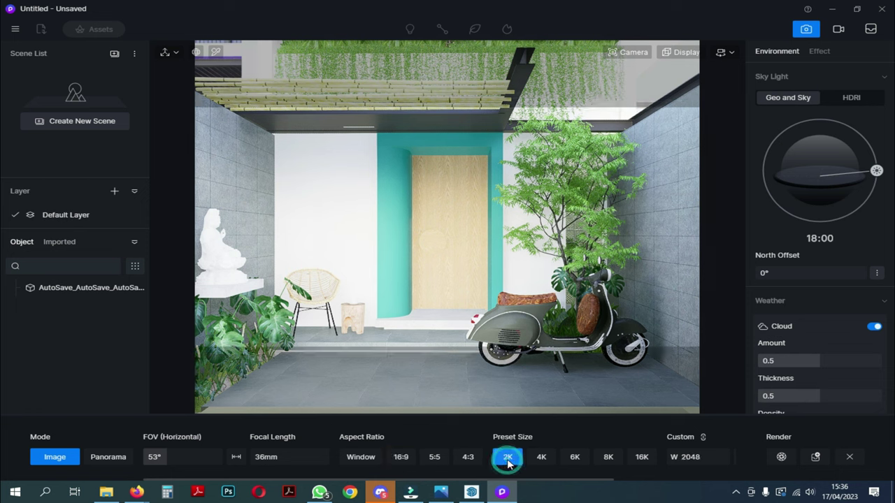
click(402, 459)
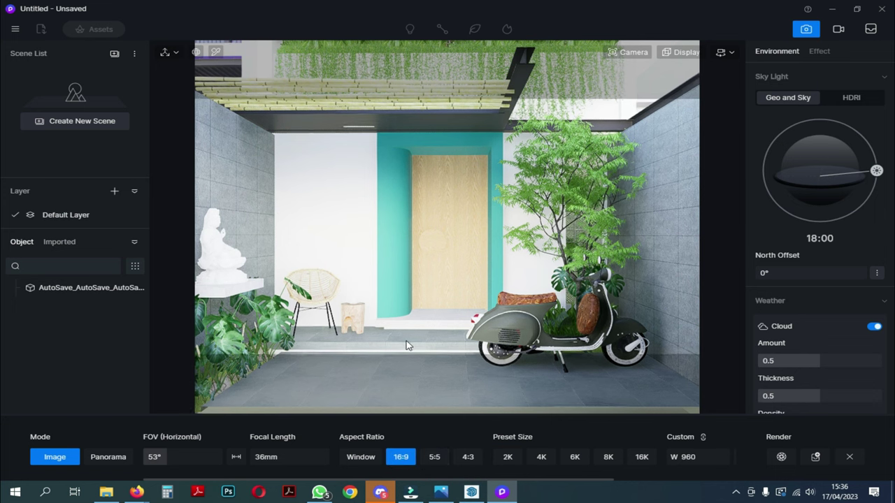
Lower the camera in front of the carport entrance and save the framed view as a new scene.
key(q)
key(q)
key(q)
key(q)
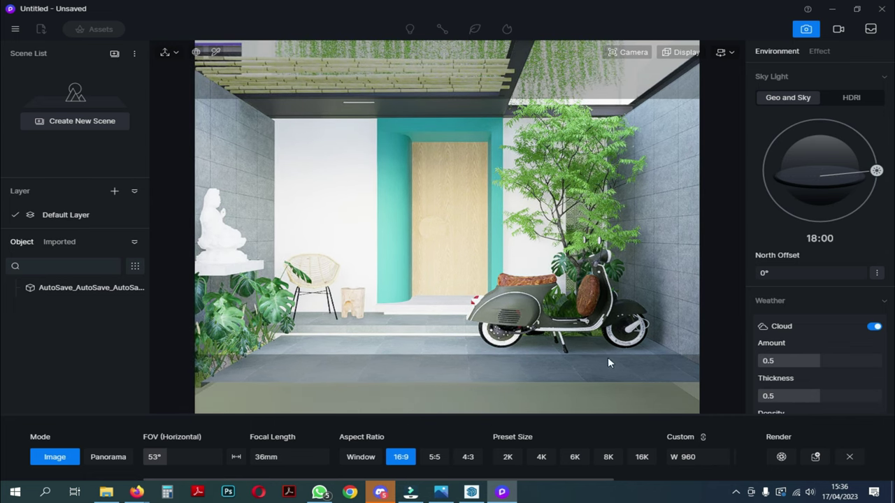
click(83, 121)
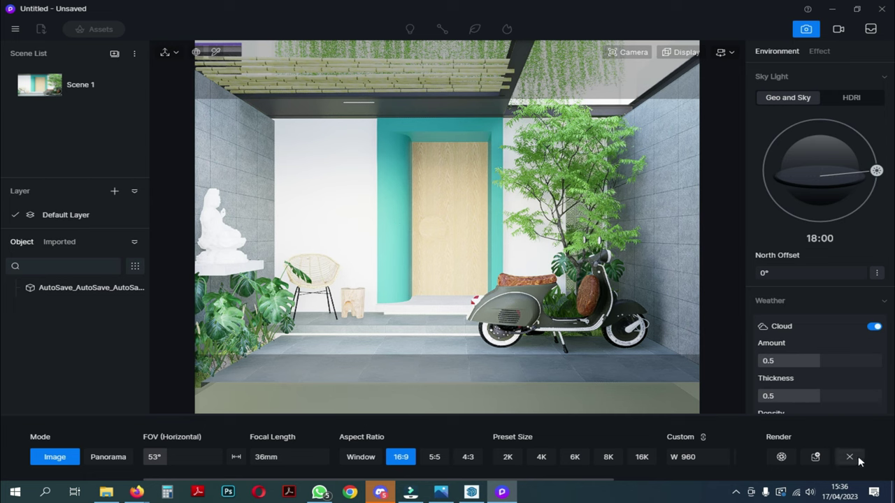
Try the Midday HDRI sky while looking up at the facade and roof terrace, and recall Scene 1.
click(856, 100)
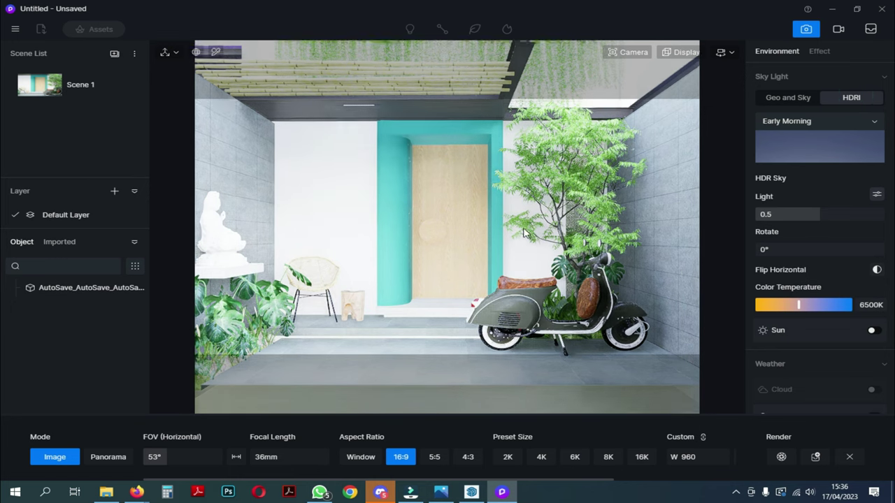
right_drag(548, 231, 625, 42)
click(843, 123)
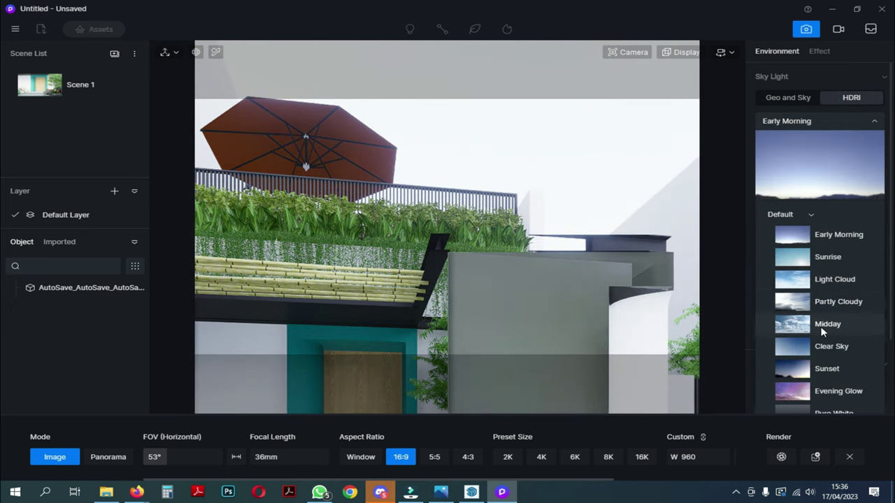
click(822, 330)
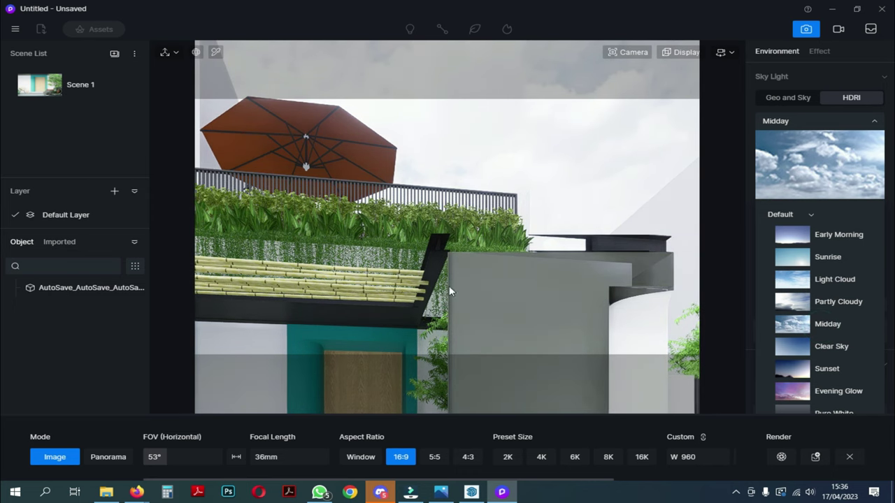
click(39, 82)
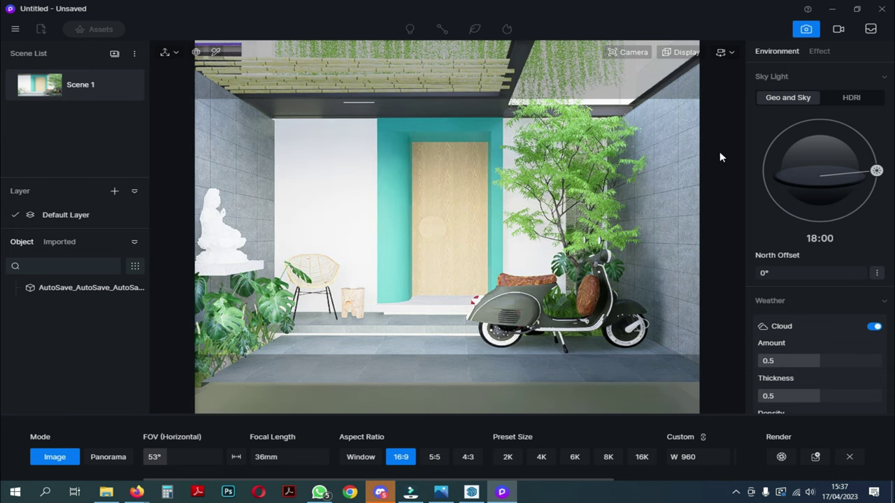
Leave the image render settings and set the camera's clipping distance to 0.
click(849, 457)
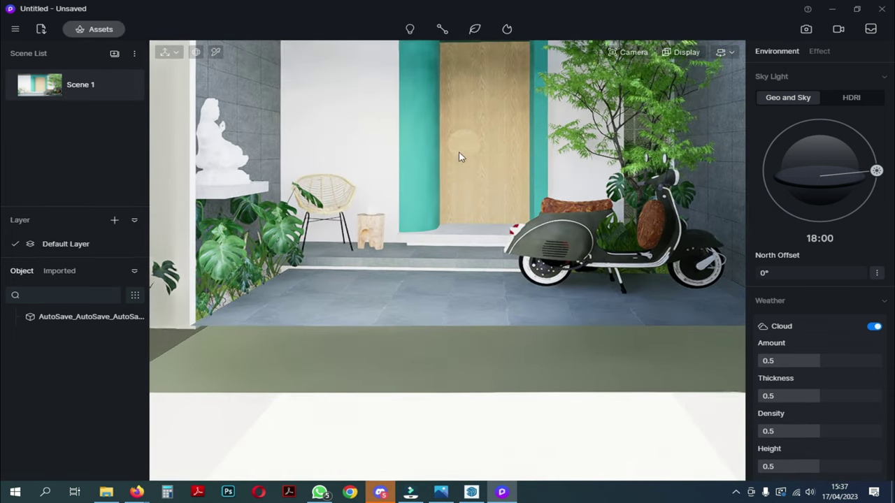
click(641, 53)
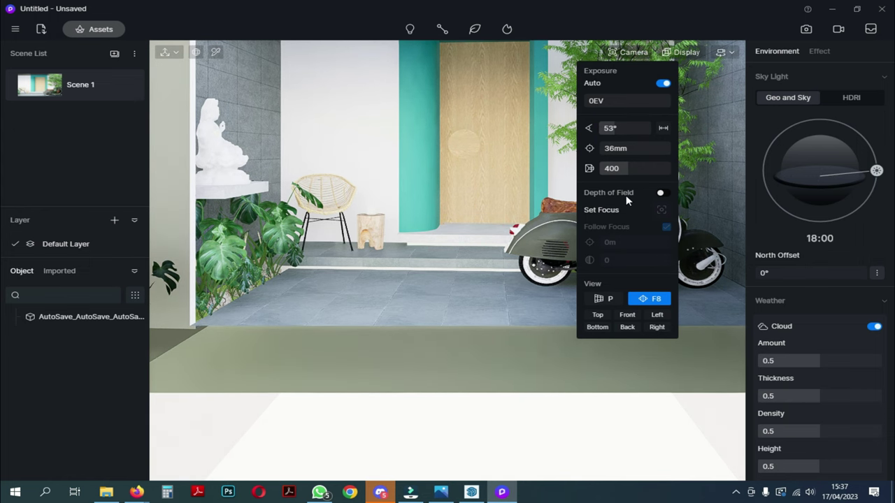
drag(640, 169, 517, 179)
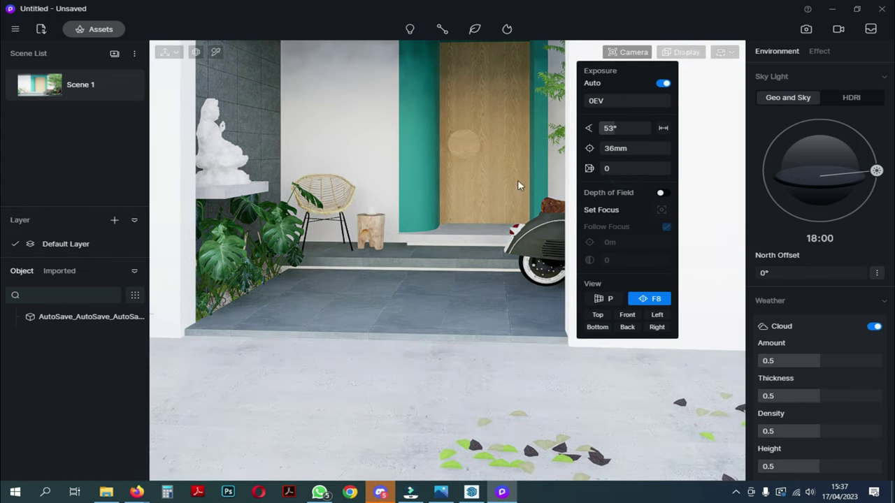
Pick the slate material of the carport floor and step, and lower its roughness to 0.12.
scroll(426, 214, up, 6)
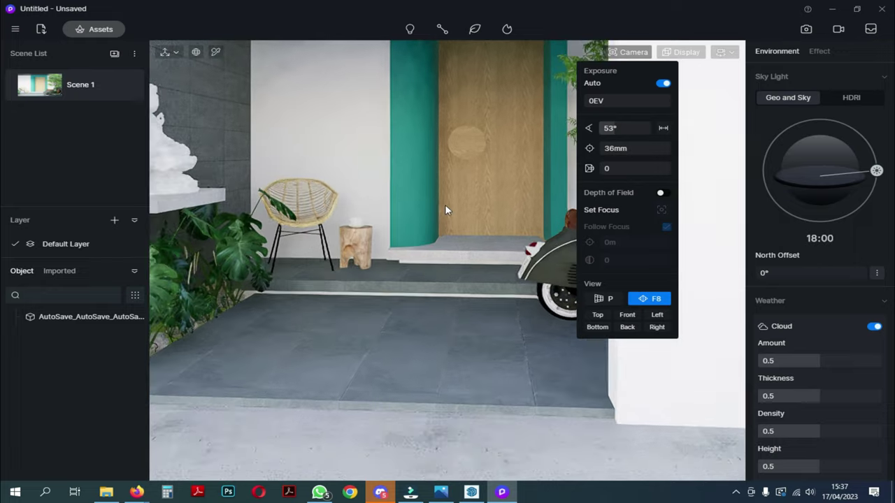
right_drag(400, 194, 407, 208)
middle_drag(410, 213, 436, 206)
right_drag(435, 206, 60, 343)
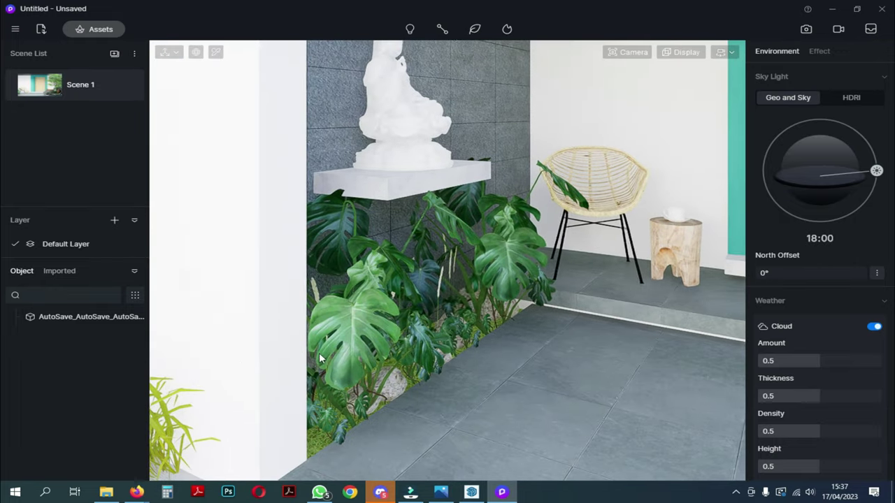
middle_drag(378, 367, 352, 357)
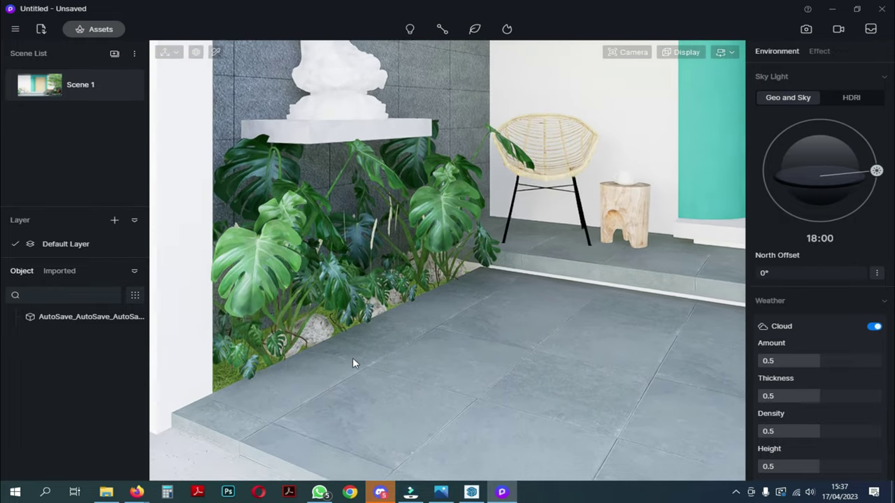
right_drag(352, 358, 745, 419)
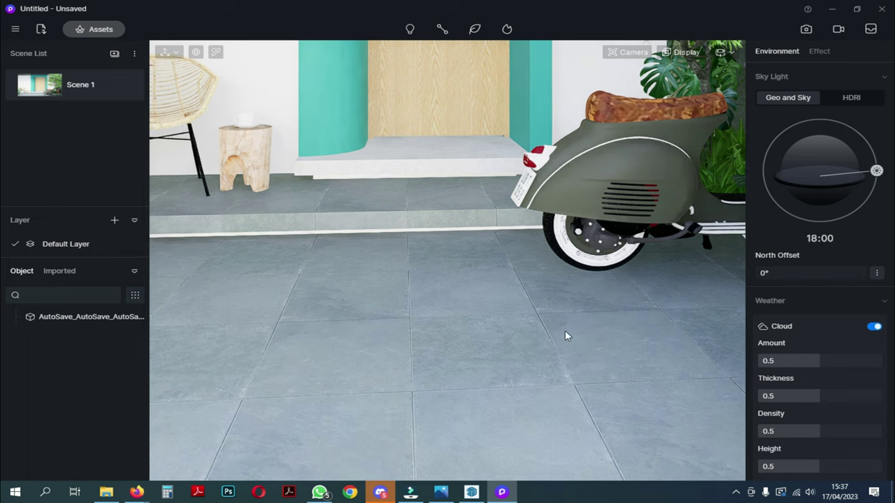
click(409, 307)
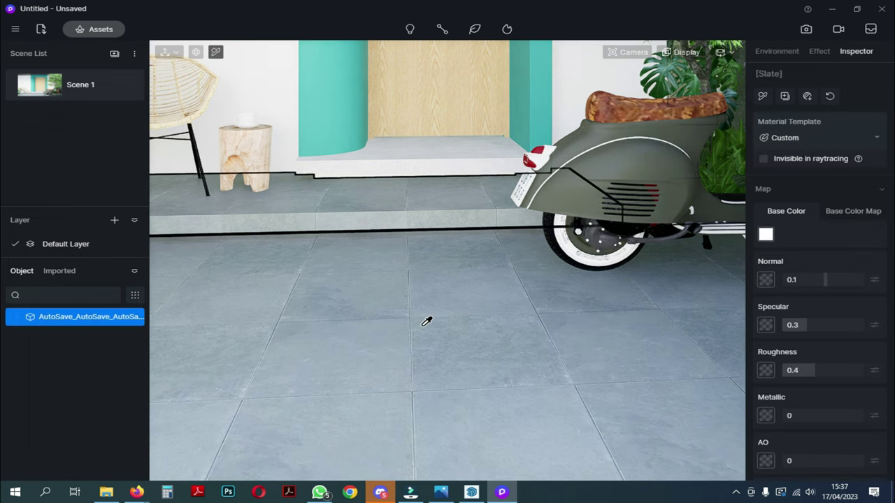
drag(807, 372, 791, 371)
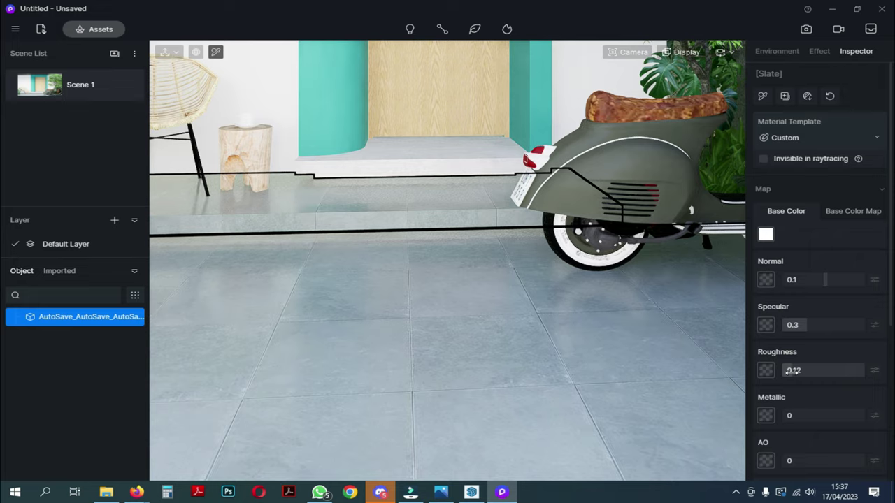
Pick the wood material on the side of the log stool and lower its roughness to about 0.1.
right_drag(426, 269, 143, 325)
key(w)
click(430, 290)
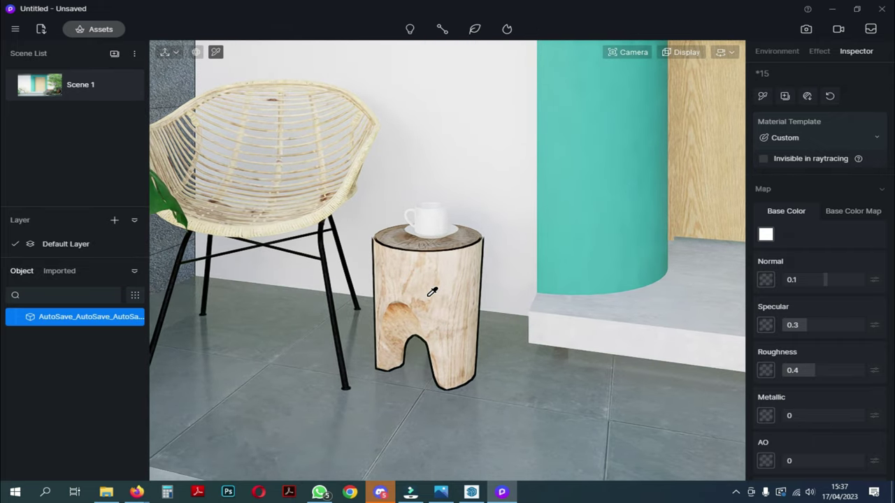
drag(810, 371, 784, 370)
key(w)
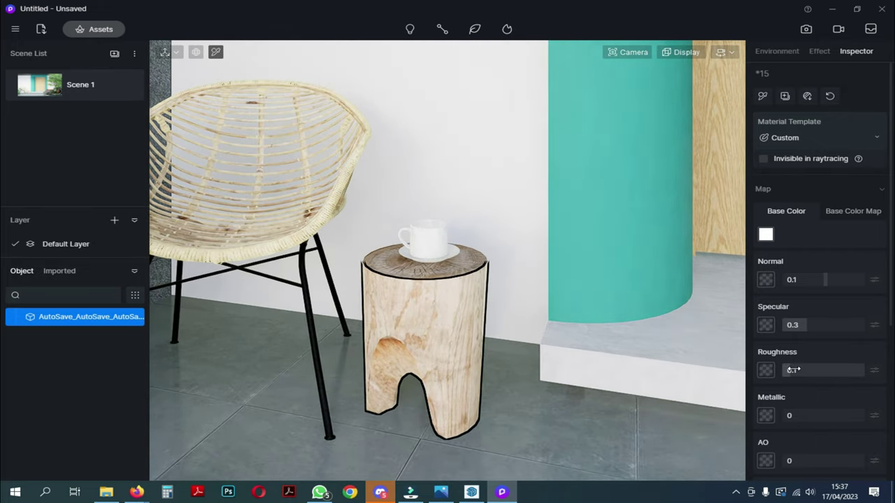
Set the roughness of the log stool's top to 0 and of the chair's rattan material to 0.11.
click(427, 271)
click(816, 369)
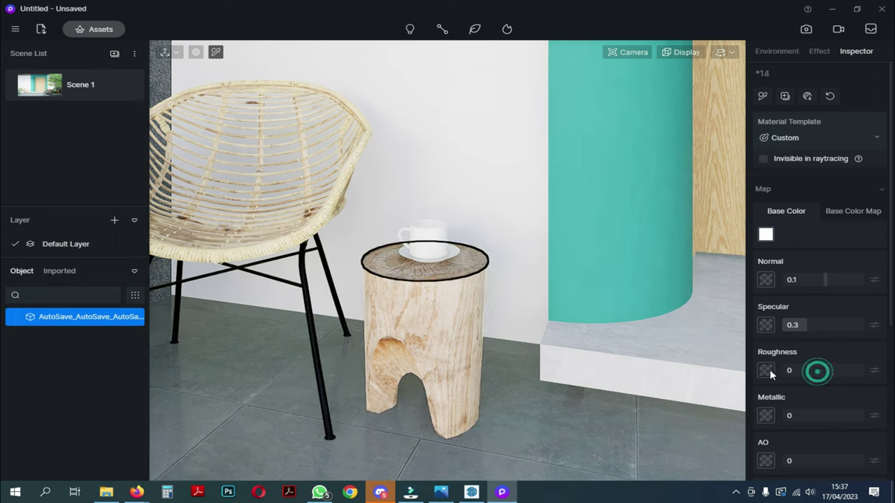
click(253, 153)
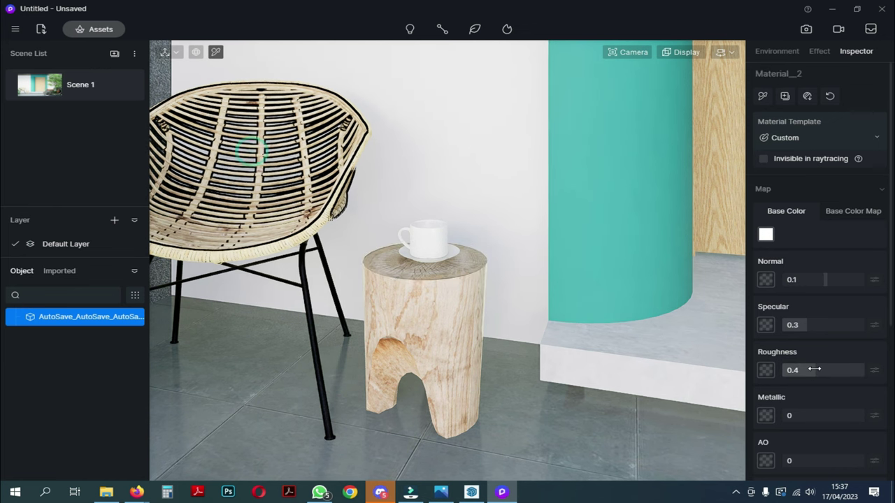
drag(814, 369, 789, 370)
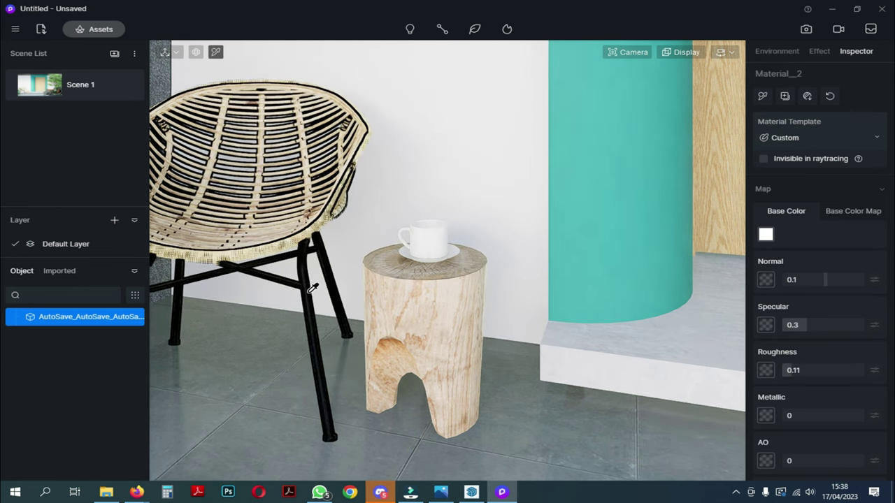
Open the online material library's Metal category and download the Black Matte Metal material.
click(96, 32)
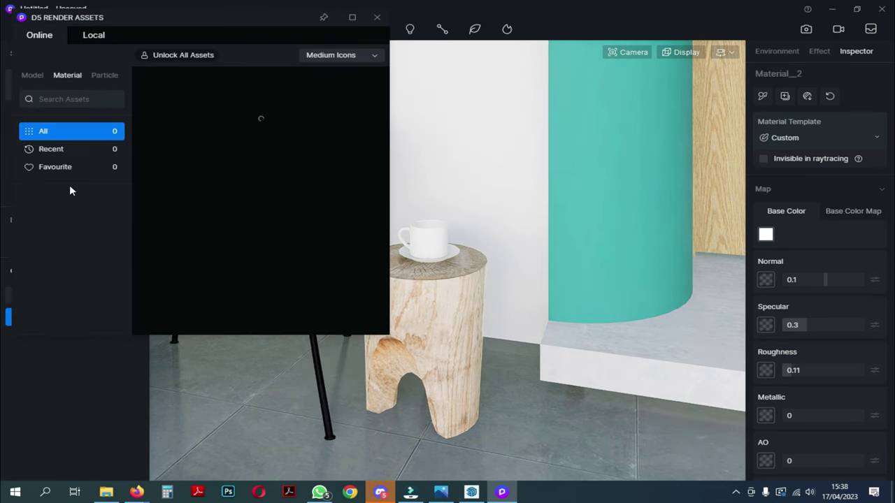
scroll(63, 265, down, 2)
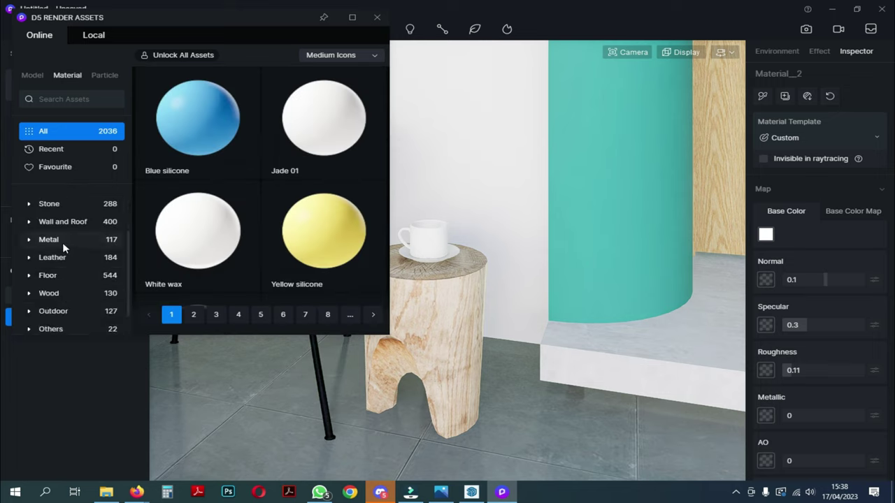
click(62, 239)
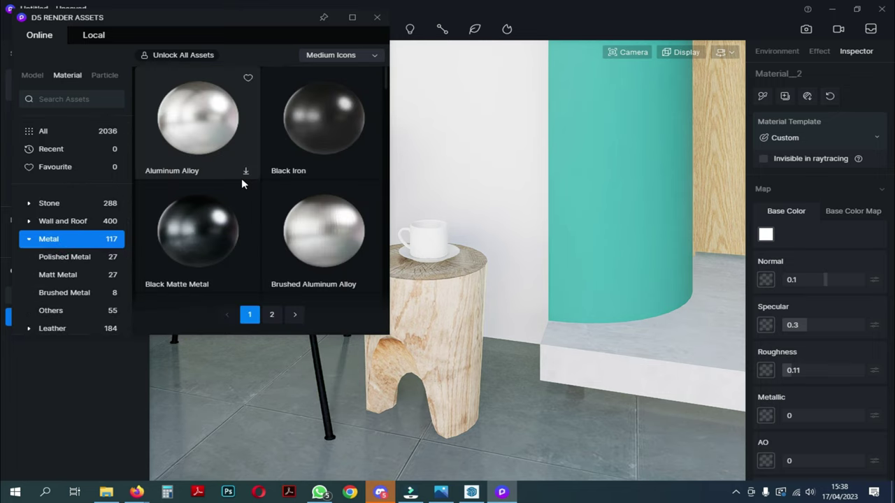
click(246, 284)
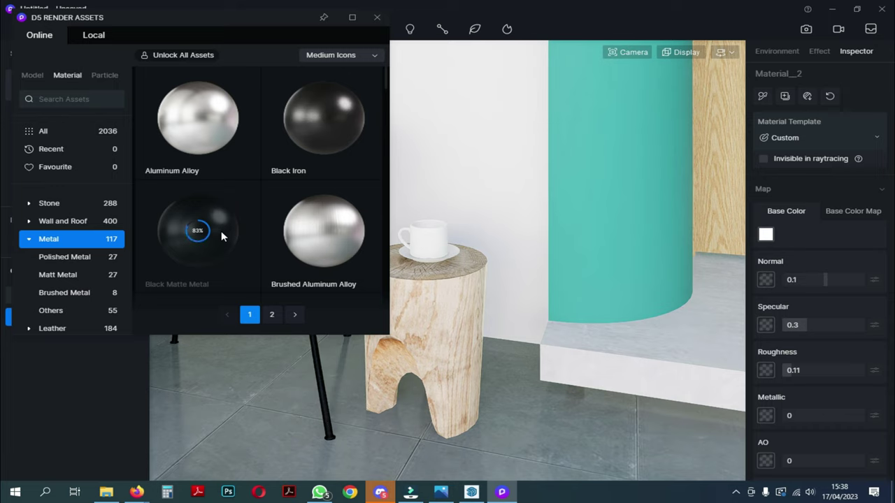
Apply the Black Matte Metal material to the legs of the rattan chair.
click(221, 232)
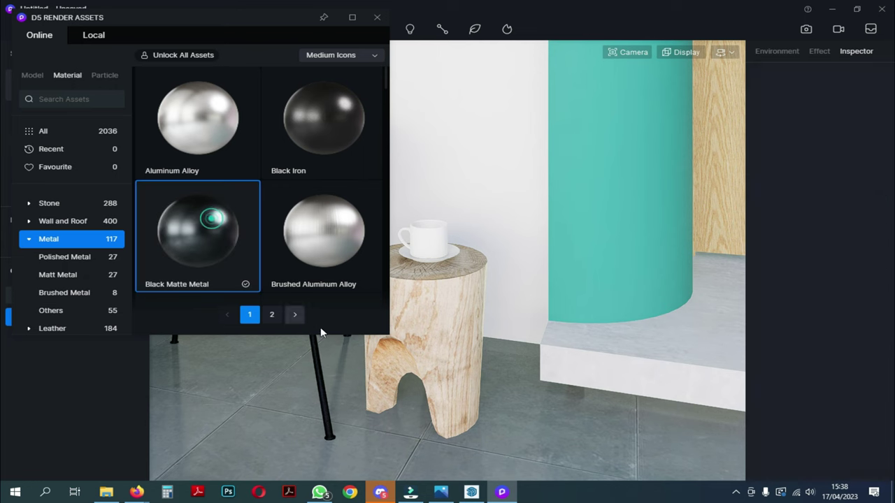
click(202, 238)
drag(202, 244, 317, 340)
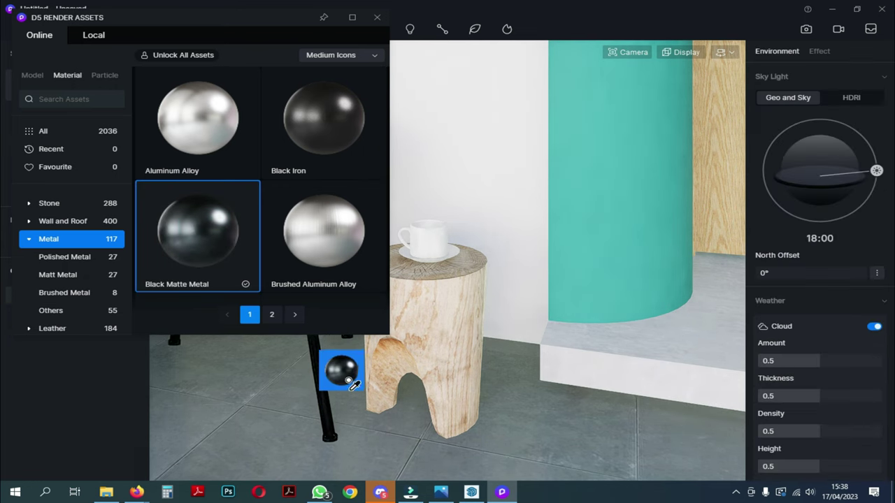
drag(322, 379, 320, 376)
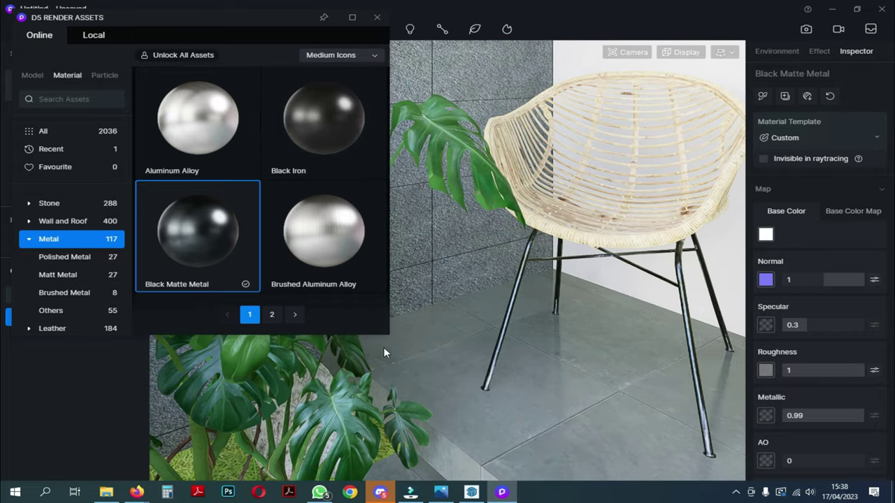
Browse the online material library's Outdoor Ground category for a ground cover for the planting bed.
right_drag(383, 346, 376, 405)
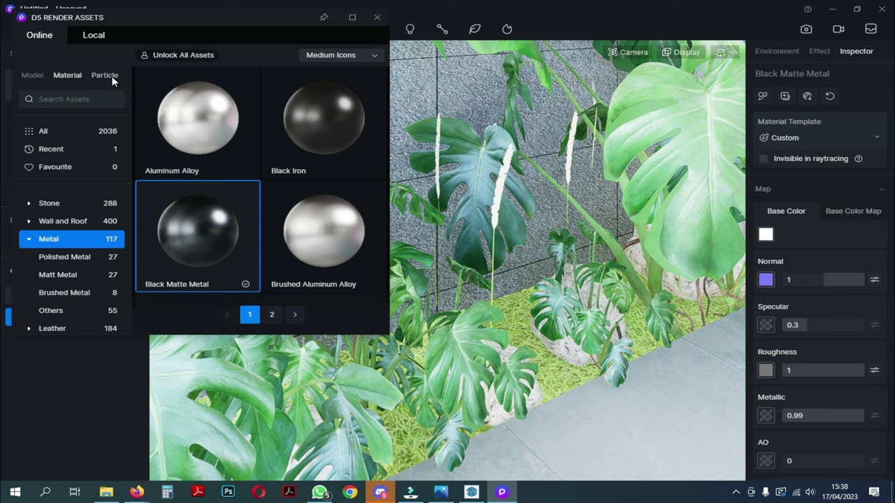
click(30, 77)
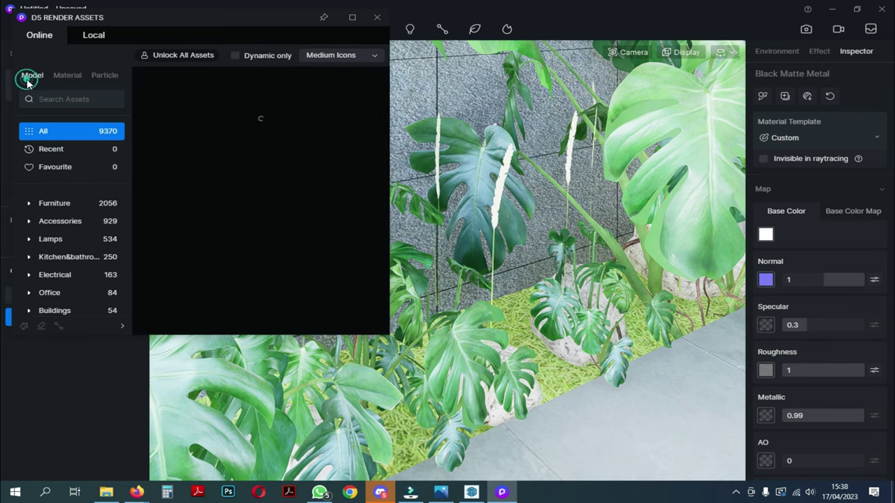
click(69, 76)
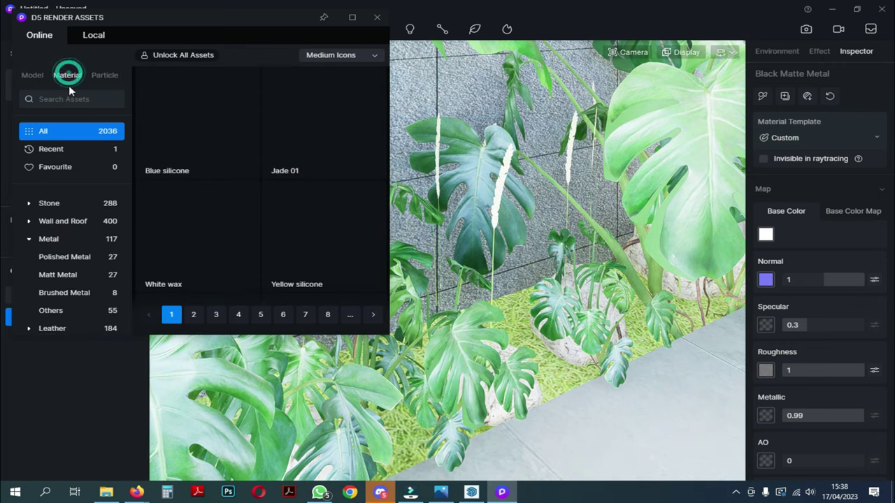
scroll(60, 264, down, 3)
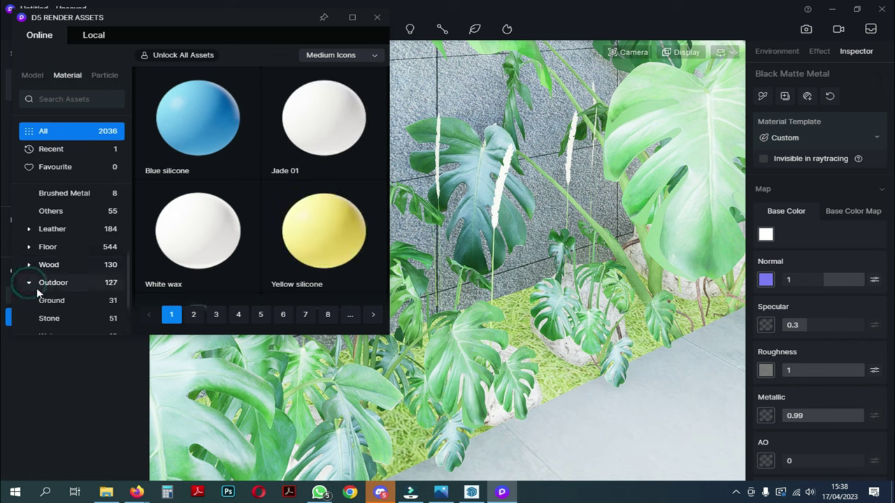
click(51, 296)
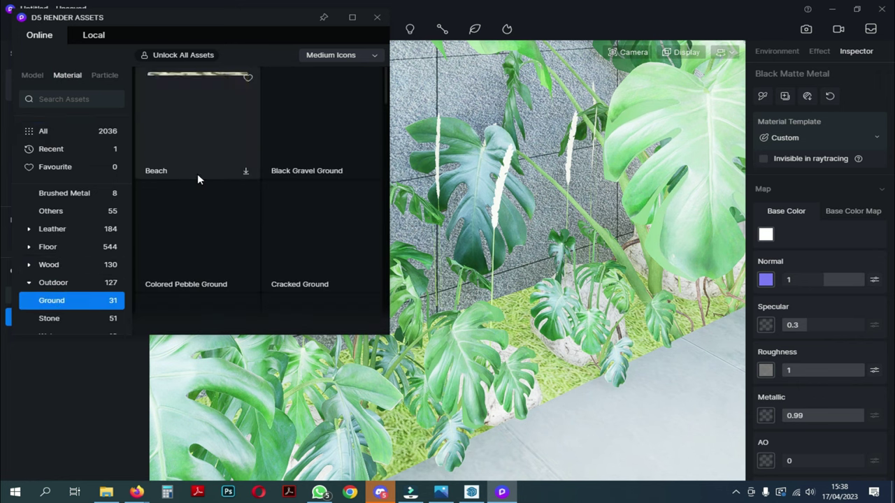
scroll(244, 144, down, 5)
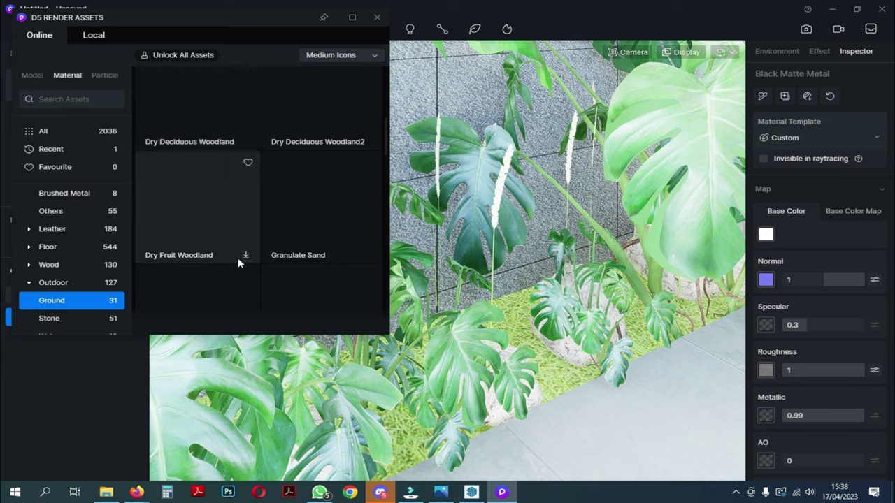
scroll(209, 252, up, 2)
scroll(60, 283, up, 4)
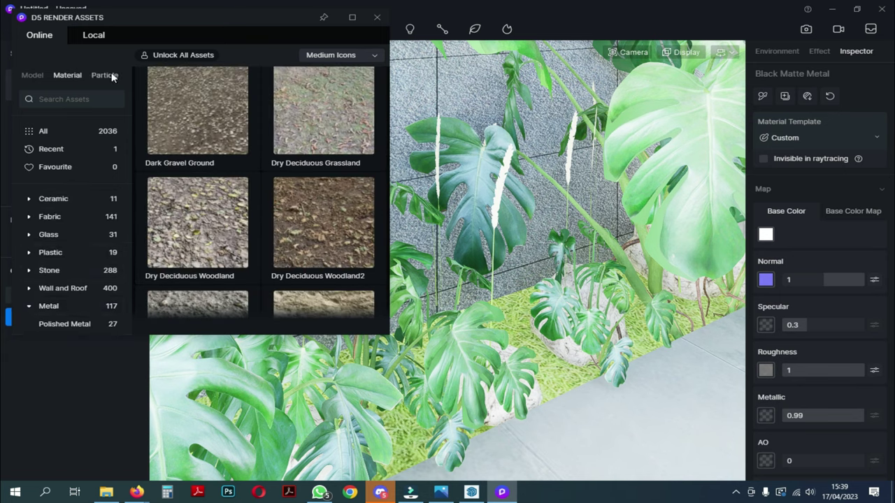
Look through the online model categories and search the library for "grass".
click(41, 77)
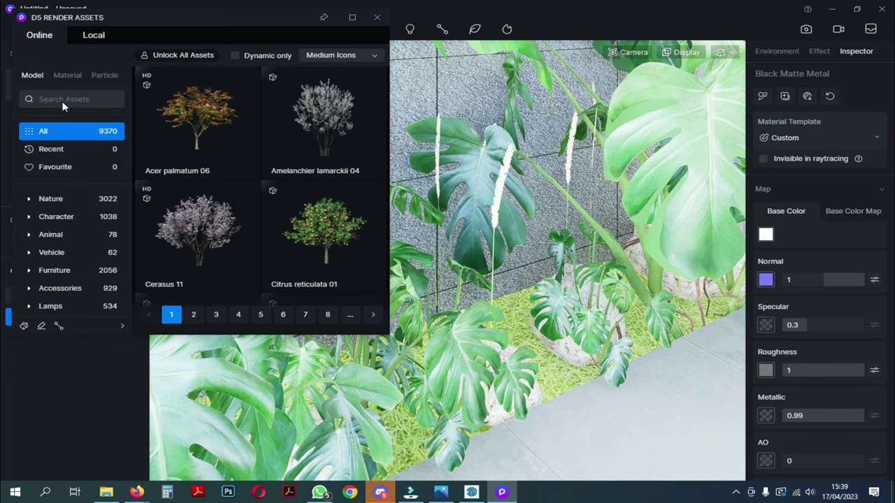
scroll(63, 238, down, 6)
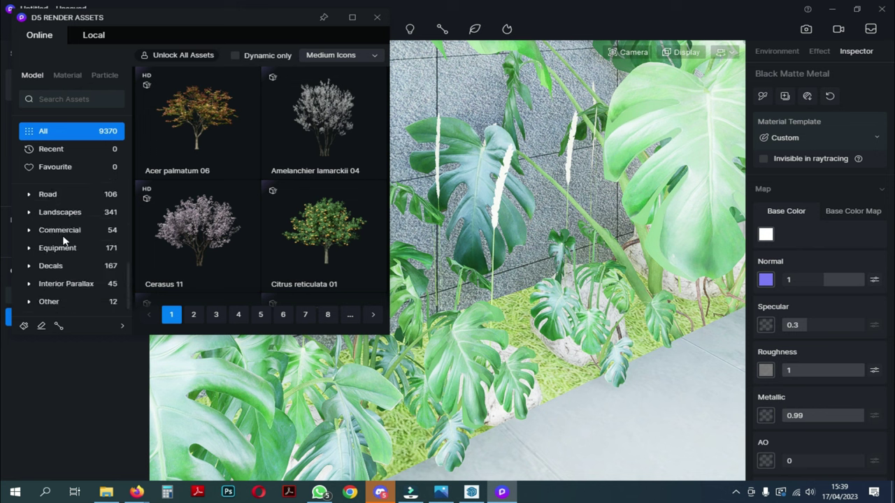
click(29, 213)
click(29, 213)
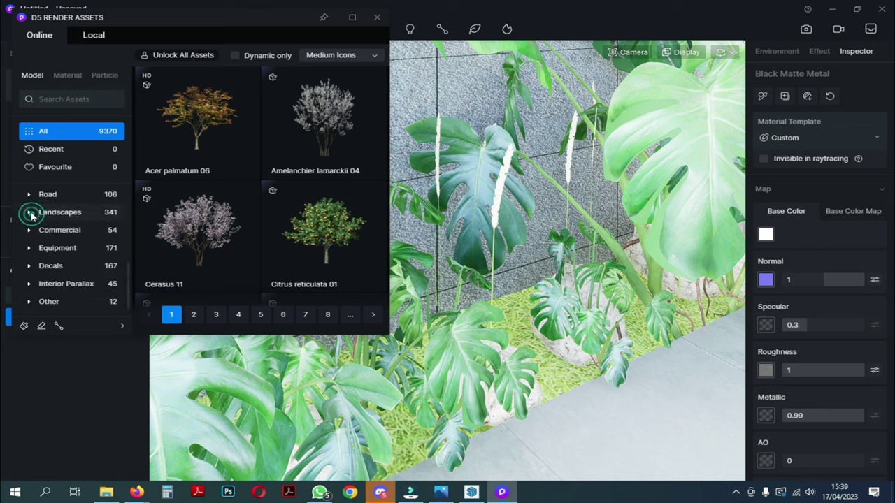
click(75, 99)
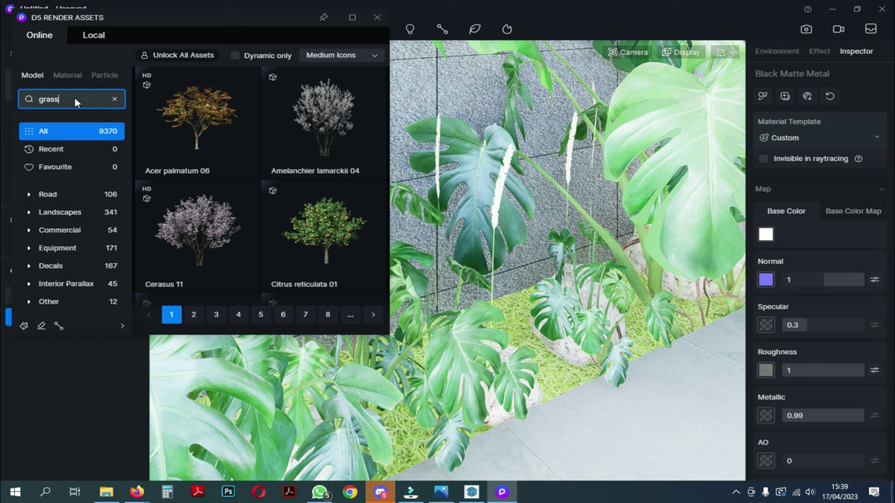
text(grass)
key(Return)
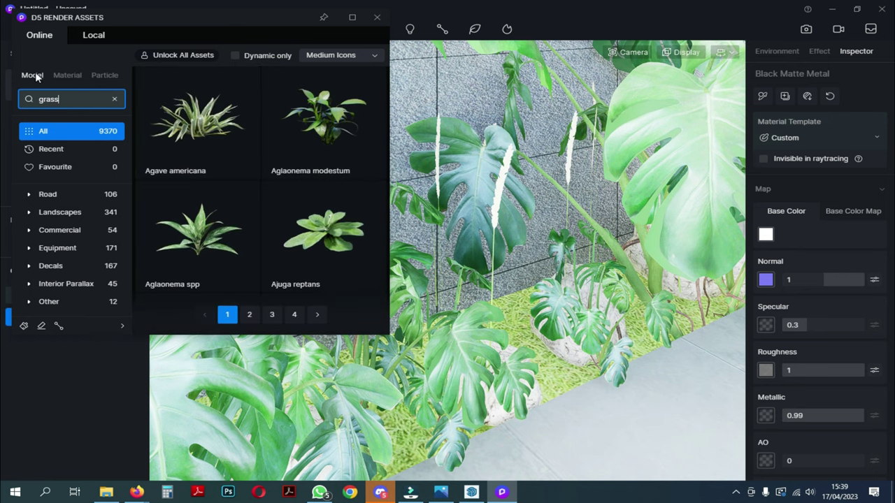
Find Grassland01 among the grass results for materials and apply it to the ground of the planting bed.
click(65, 78)
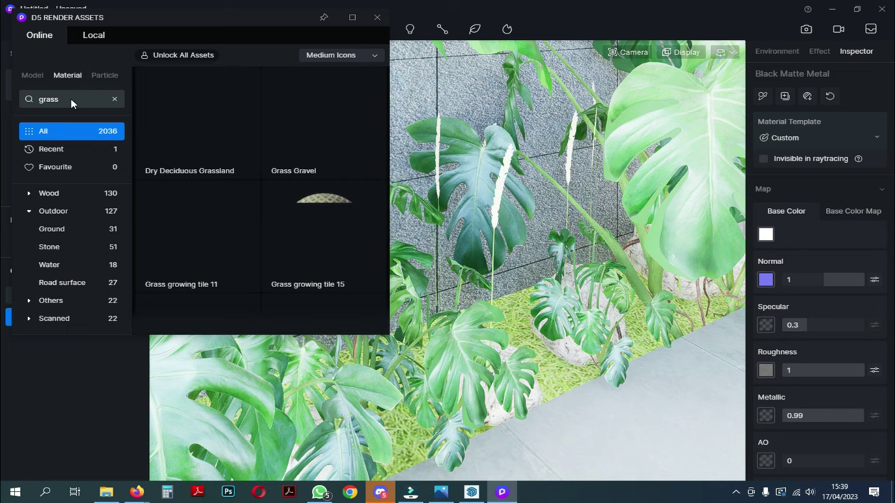
scroll(262, 202, down, 2)
scroll(262, 202, down, 1)
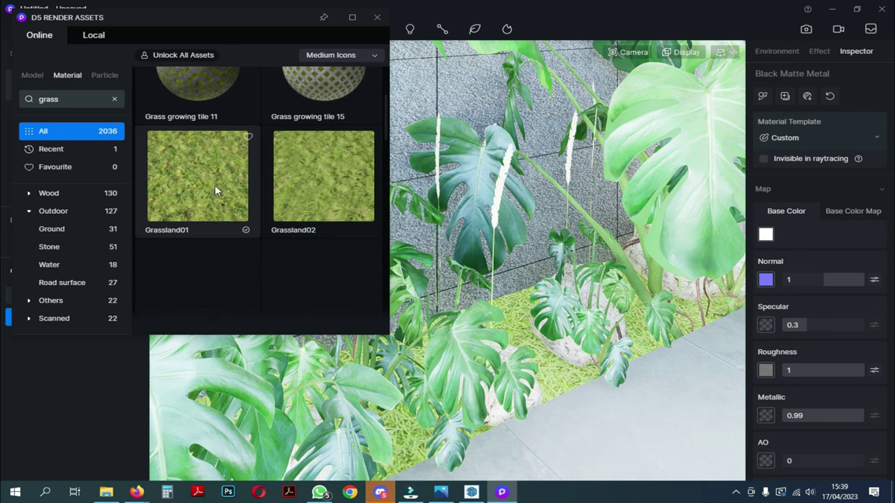
drag(213, 176, 519, 316)
Set the Grassland01 material's height to 0.05 and its AO to 0.23, and review its UV and advanced settings.
scroll(804, 372, down, 4)
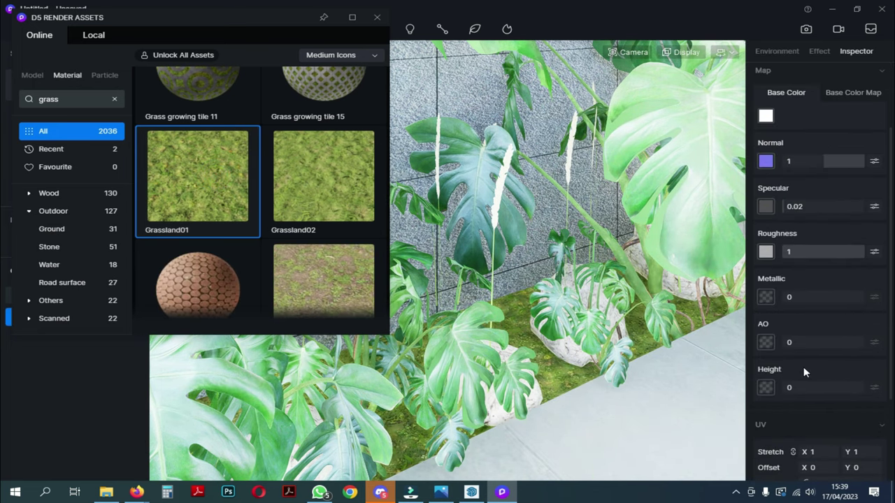
mouse_move(794, 322)
mouse_down()
mouse_move(831, 322)
mouse_move(786, 320)
mouse_up()
mouse_move(792, 277)
mouse_down()
mouse_move(809, 276)
mouse_move(802, 274)
mouse_up()
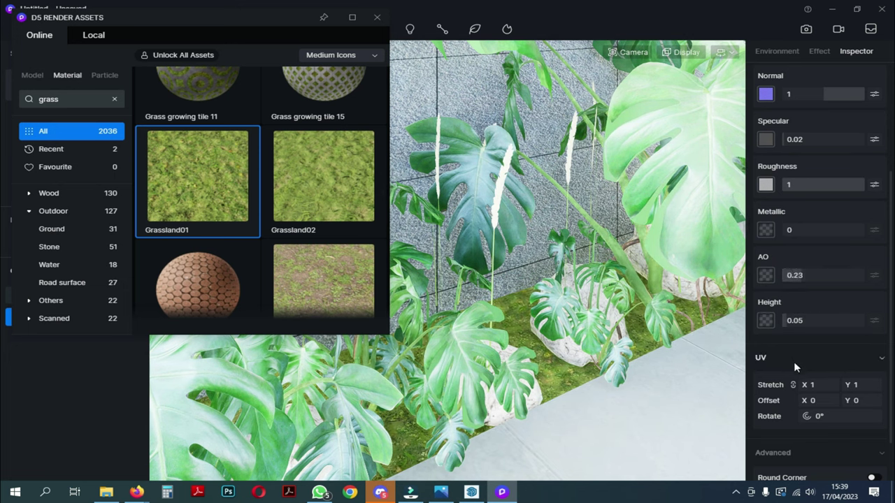
scroll(845, 419, down, 2)
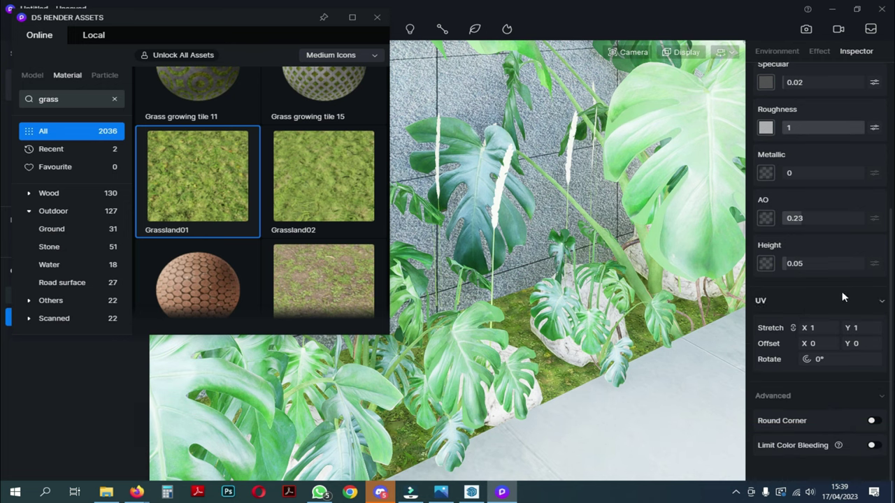
click(880, 302)
click(879, 366)
scroll(851, 235, up, 8)
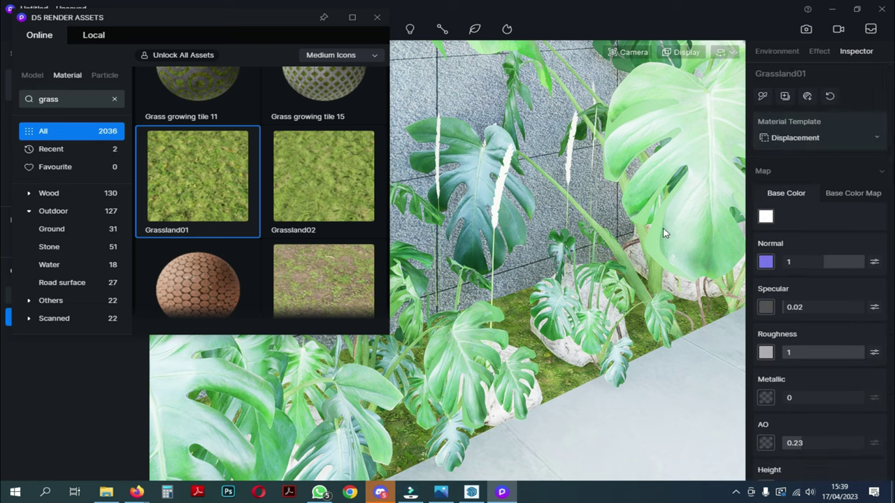
Change the Grassland01 material's template from Displacement to Grass and choose the second grass preset.
click(873, 141)
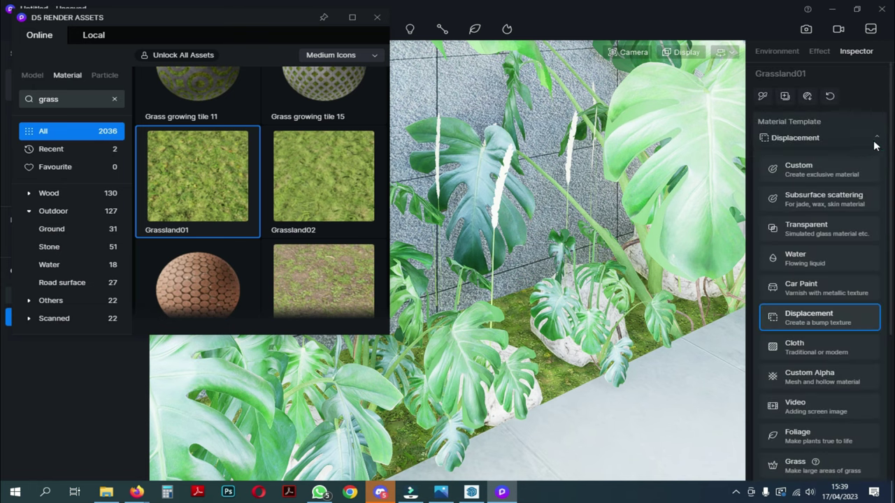
scroll(806, 359, down, 2)
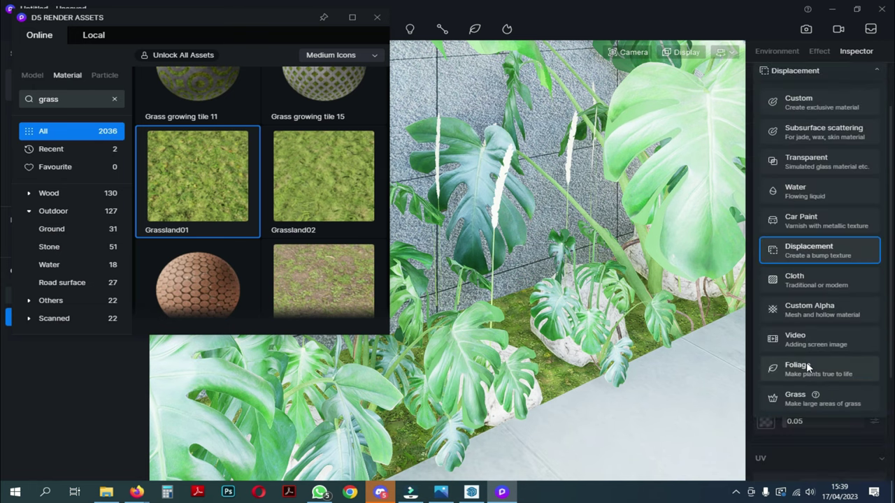
click(805, 405)
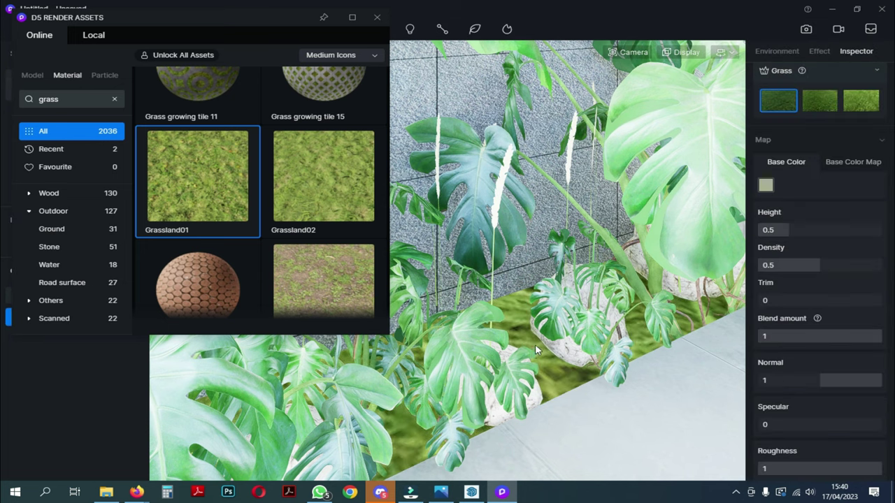
click(815, 101)
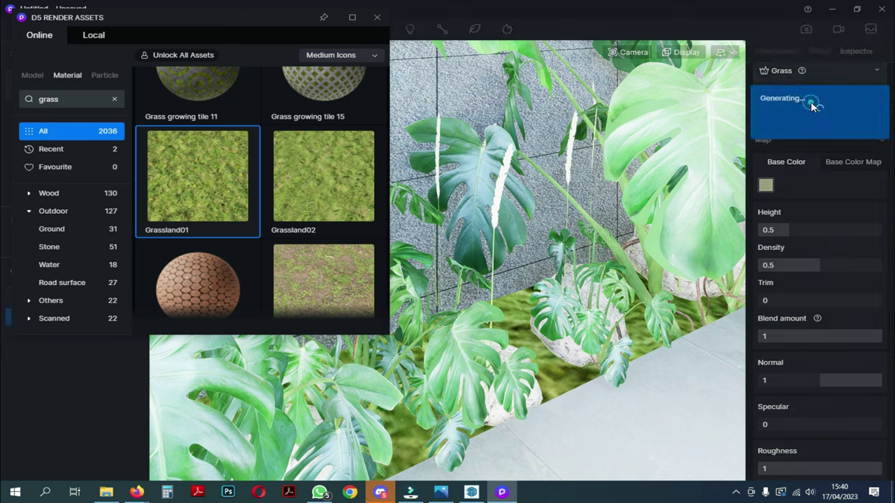
Set the planting bed grass's density to 0.4 and its height to 0.29.
mouse_move(789, 232)
mouse_down()
mouse_move(828, 234)
mouse_move(793, 234)
mouse_up()
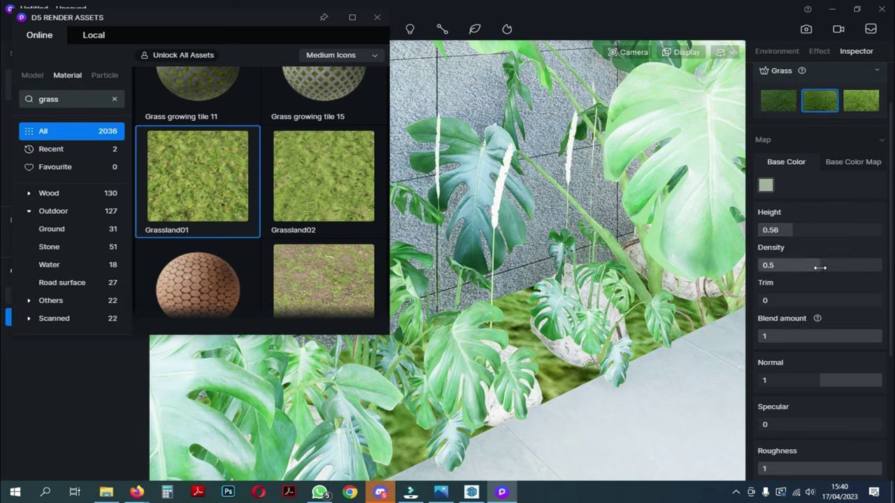
mouse_move(814, 266)
mouse_down()
mouse_move(780, 266)
mouse_move(806, 266)
mouse_up()
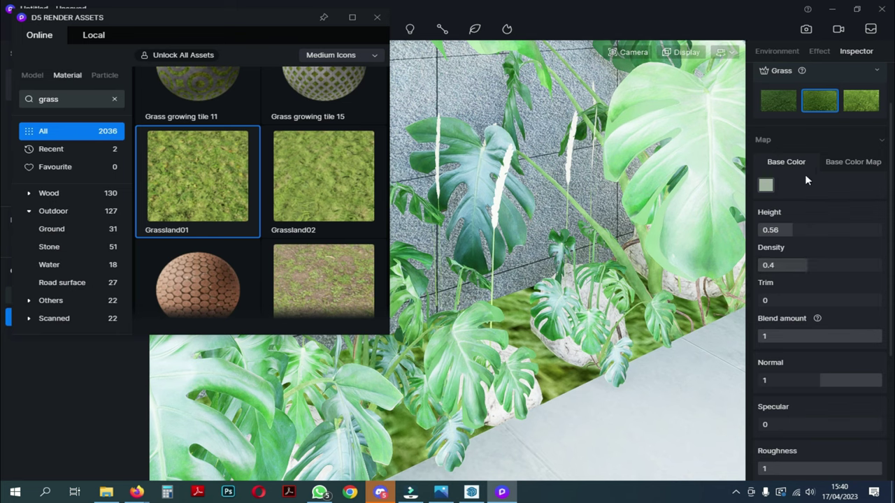
drag(771, 230, 769, 230)
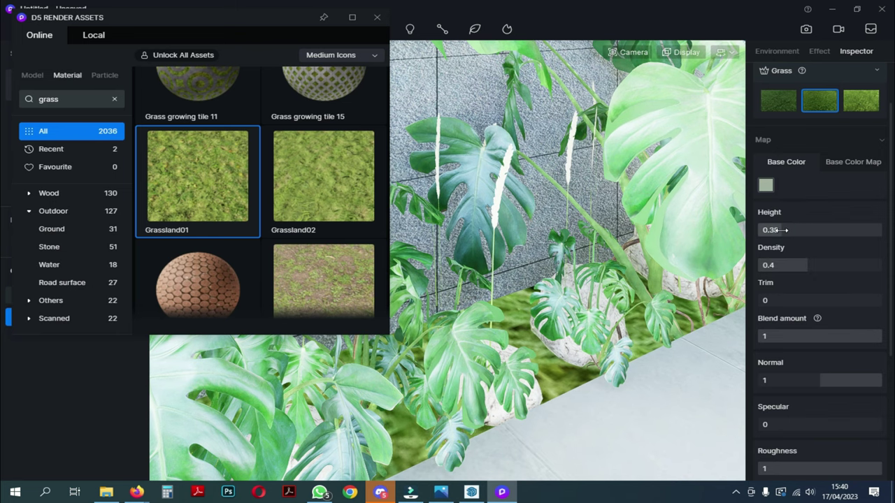
Try adjusting the grass material's roughness, normal and specular values.
scroll(811, 378, down, 2)
mouse_move(850, 367)
mouse_down()
mouse_move(802, 367)
mouse_move(838, 369)
mouse_up()
drag(821, 279, 870, 283)
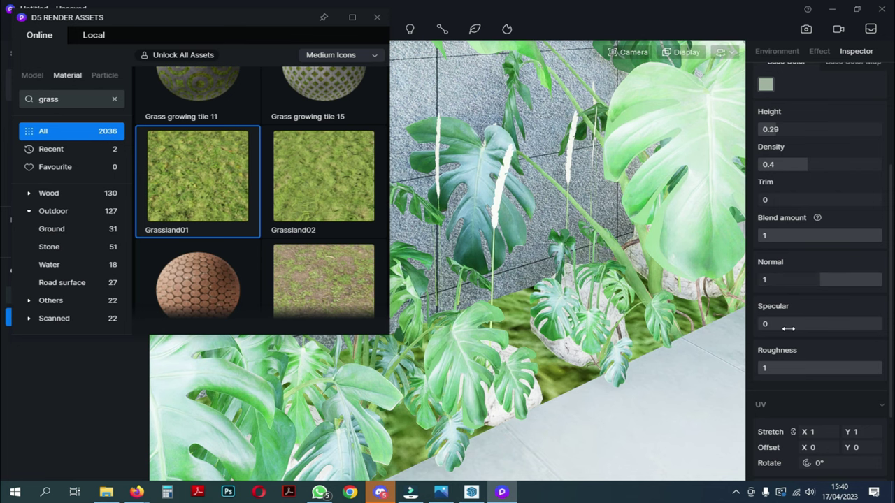
drag(789, 329, 747, 327)
scroll(547, 290, down, 2)
scroll(545, 299, down, 2)
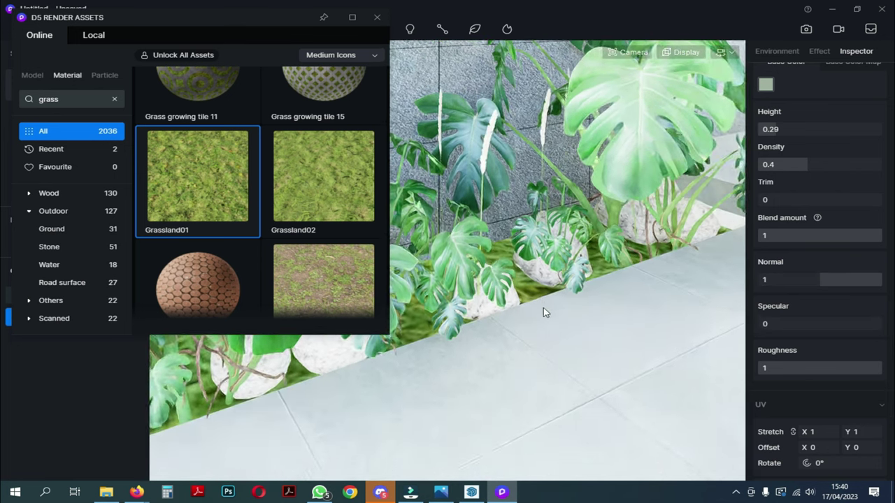
Close the asset library, stop editing the grass material and return to the Scene 1 camera view.
click(377, 16)
scroll(783, 202, up, 3)
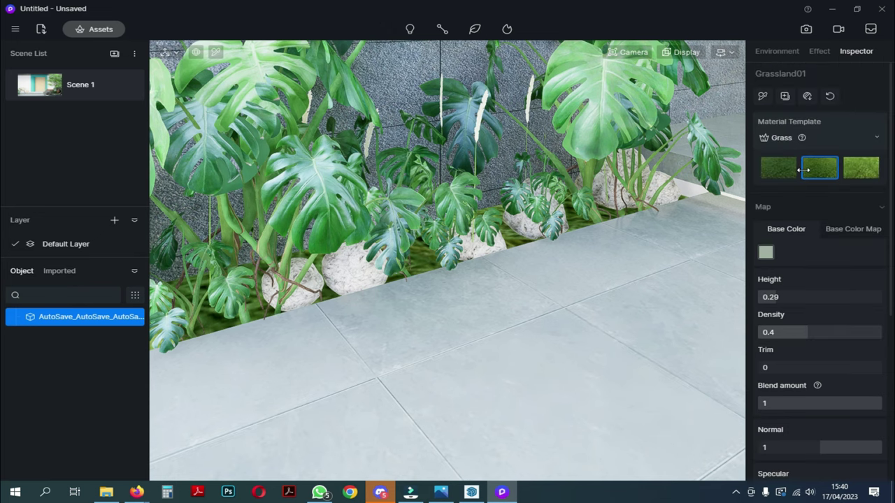
click(763, 96)
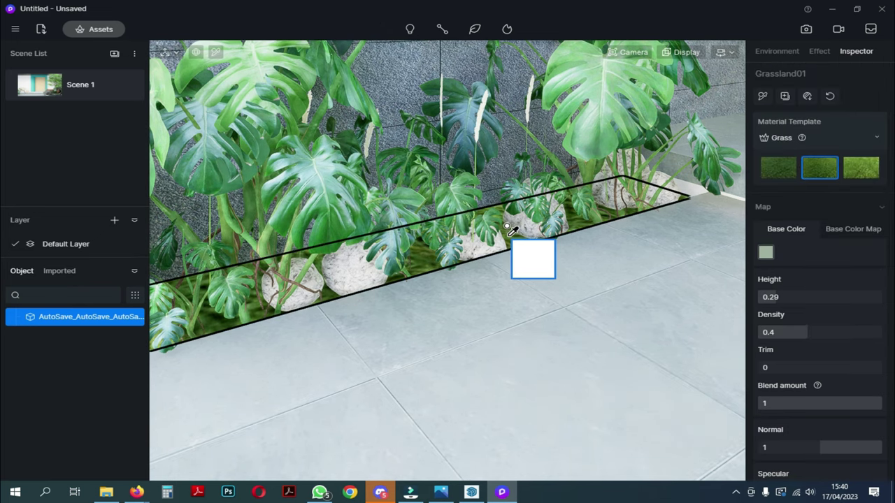
key(Escape)
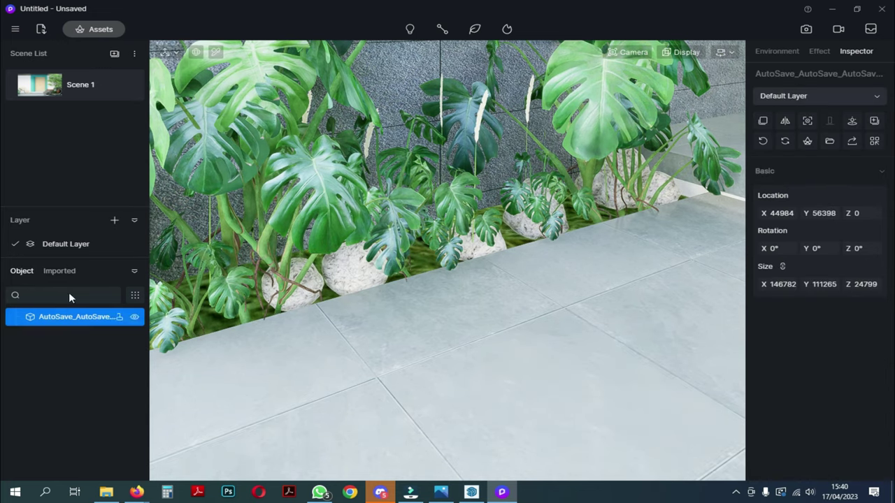
click(44, 85)
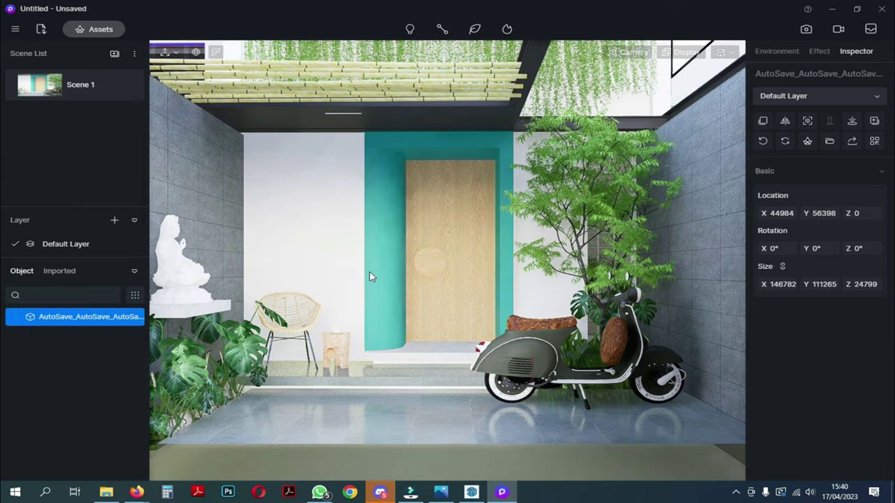
Pick the scooter's body paint material and change its template to Car Paint.
click(216, 52)
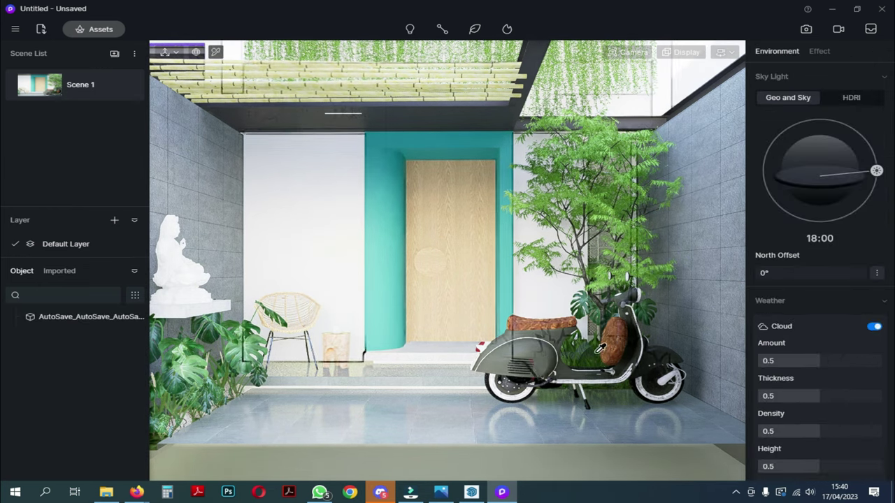
click(538, 346)
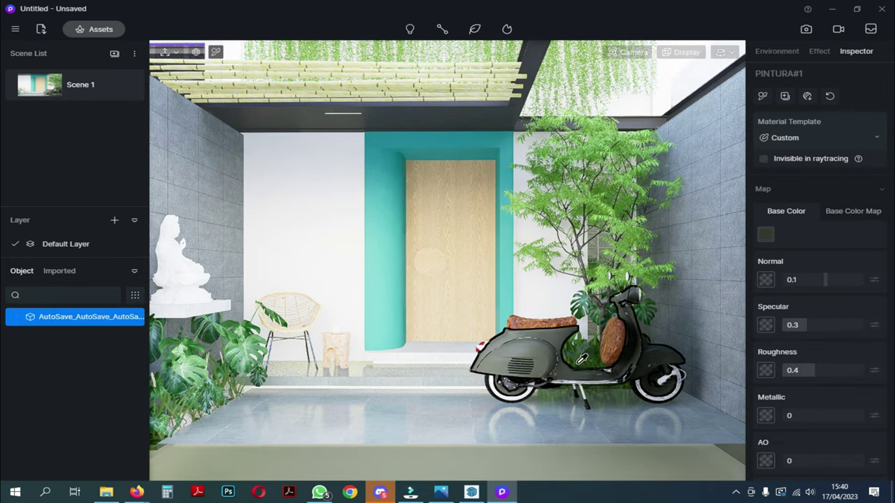
click(877, 138)
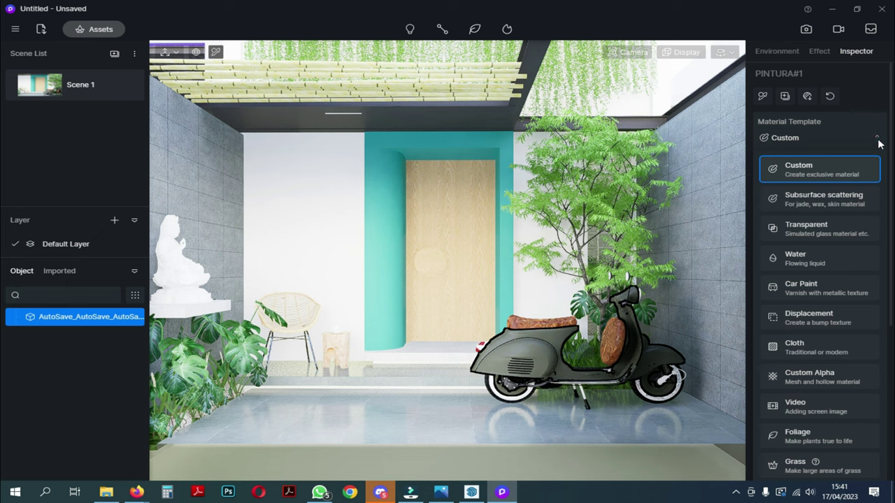
click(792, 283)
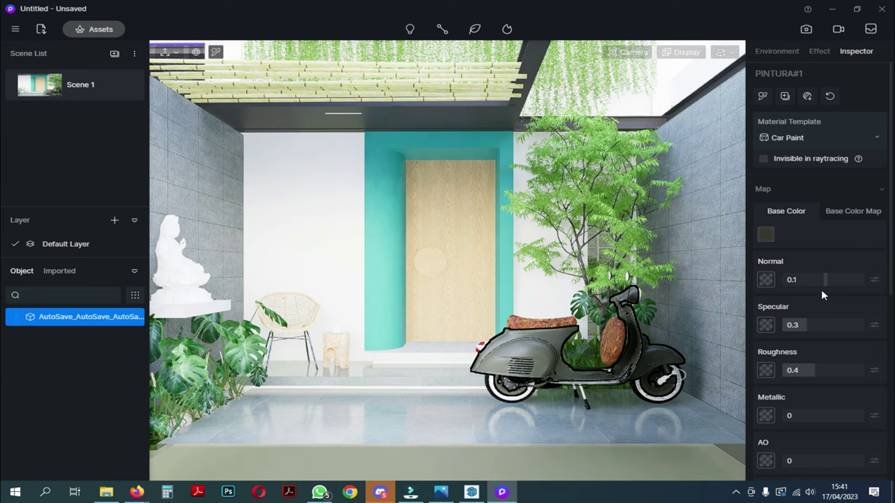
Set the scooter body paint's roughness to 0.21 and the brown leather seat material's roughness to 0.35.
drag(814, 369, 798, 368)
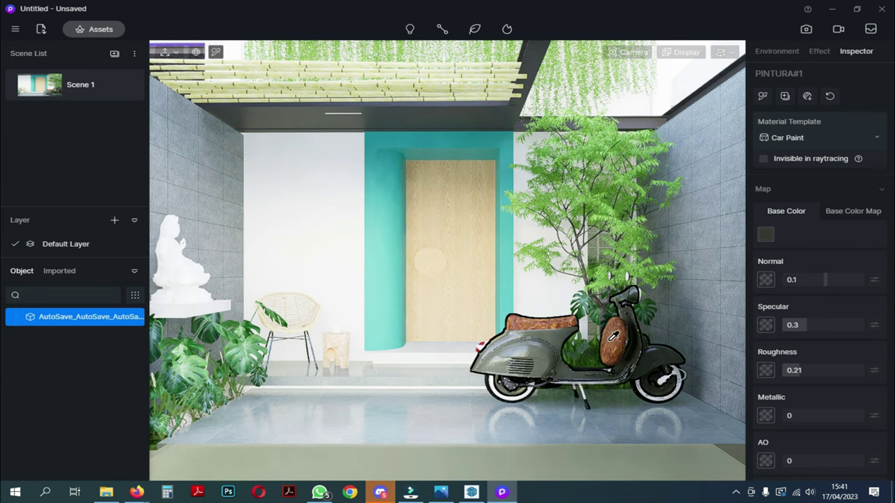
click(614, 337)
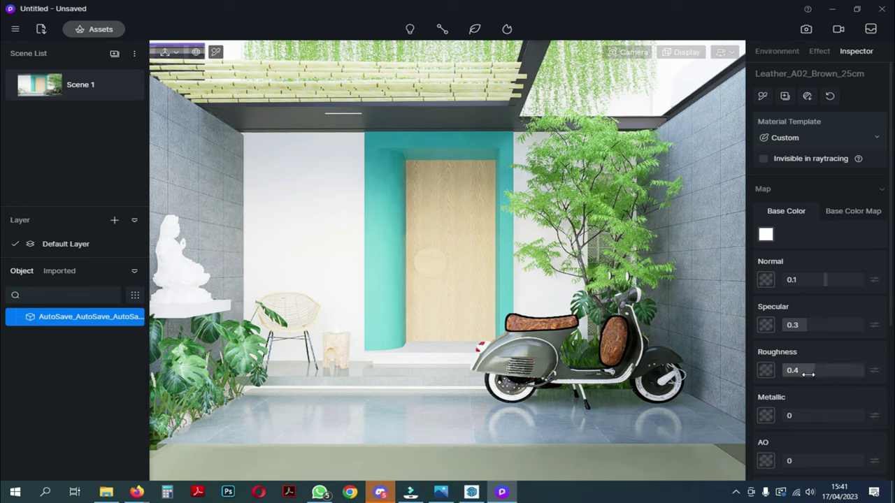
drag(808, 374, 814, 371)
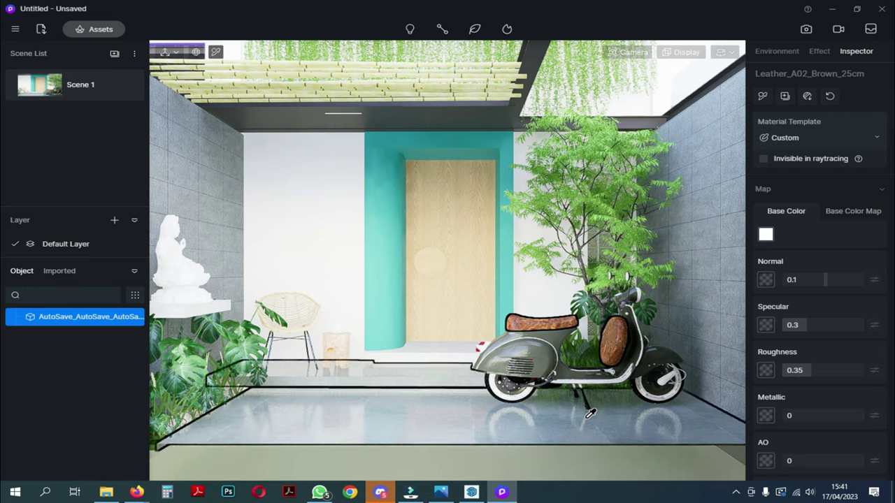
Set the roughness of the scooter's whitewall tire material to 0.11 and stop picking materials.
scroll(506, 420, up, 3)
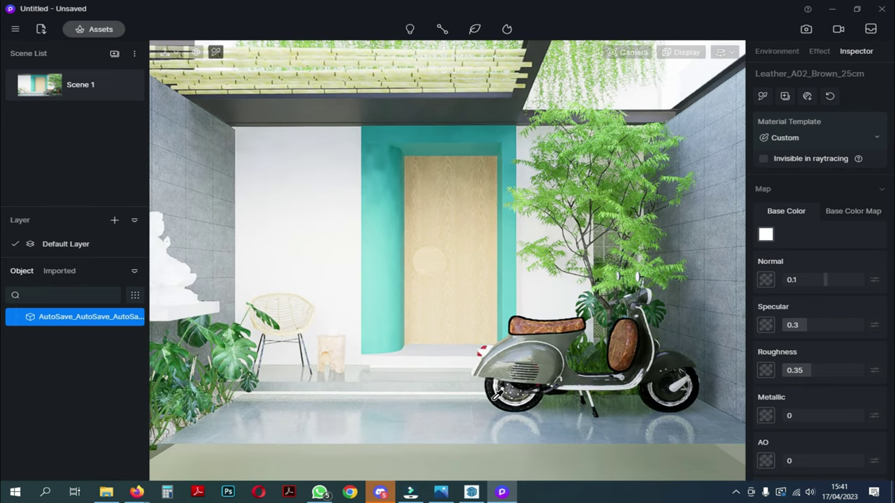
click(499, 395)
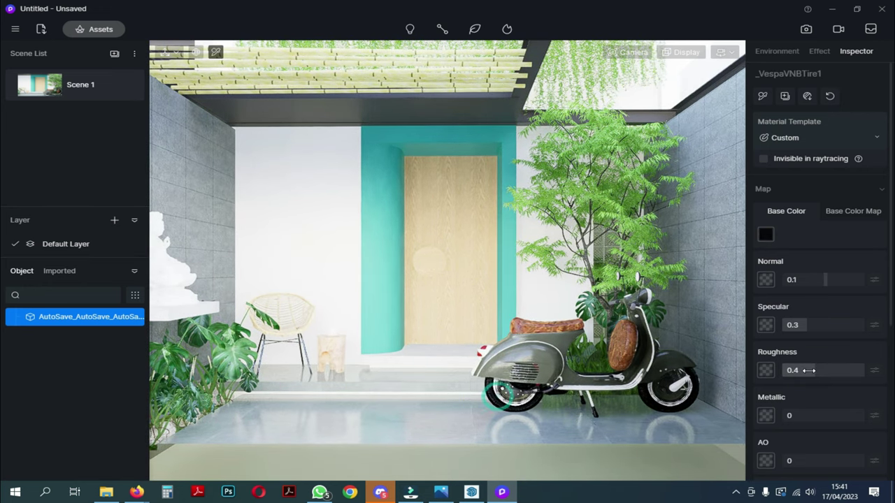
drag(808, 369, 790, 374)
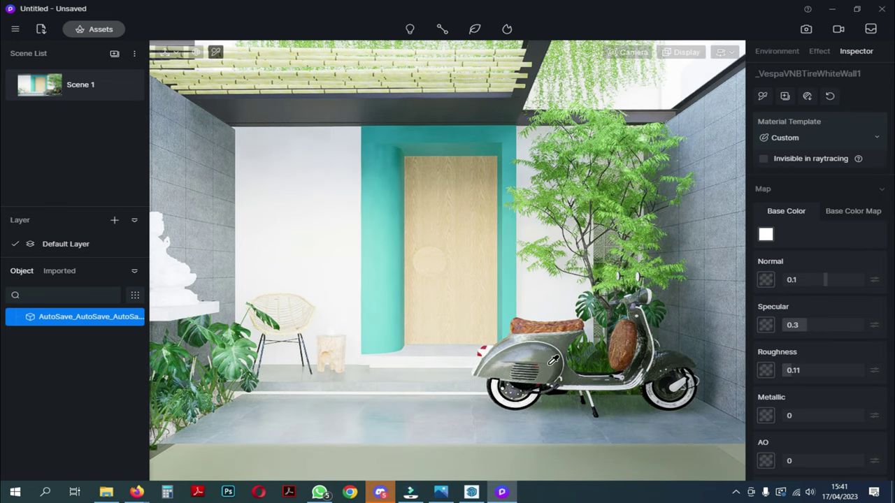
key(Escape)
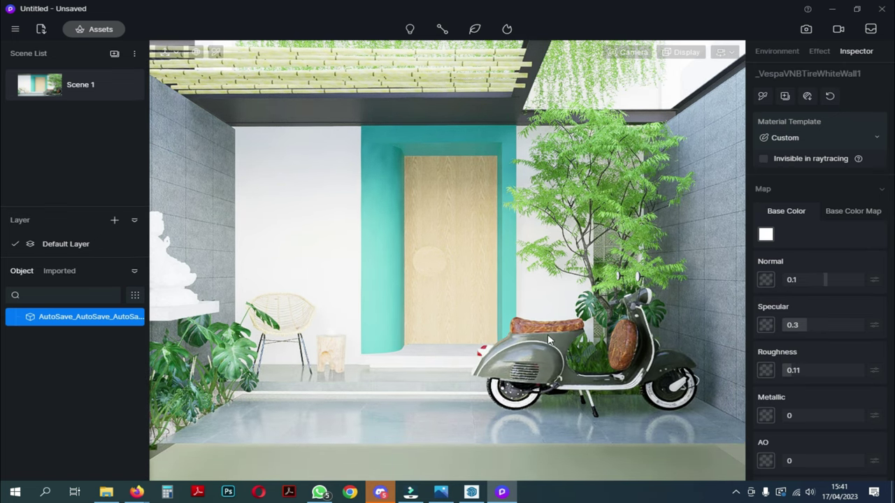
Frame a closer angled view of the scooter with a shorter focal length and save it as a new scene.
middle_drag(542, 184, 542, 166)
scroll(338, 167, up, 2)
scroll(630, 172, up, 4)
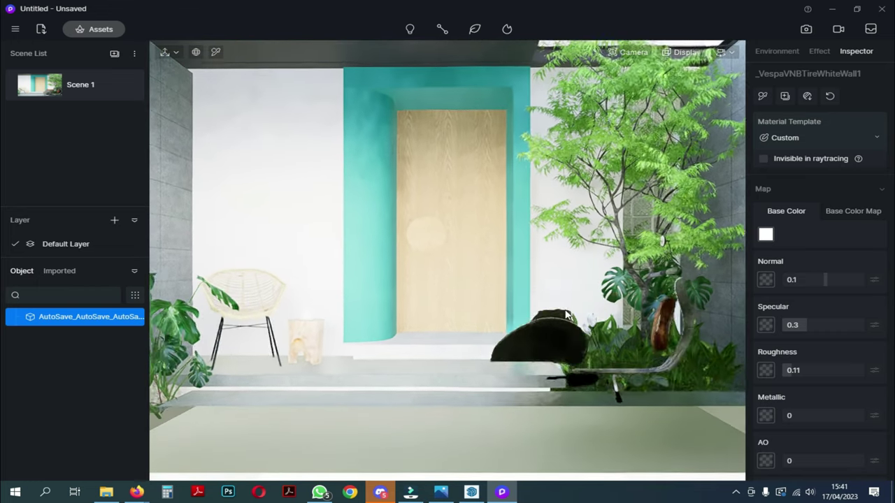
scroll(448, 246, up, 1)
middle_drag(644, 258, 582, 165)
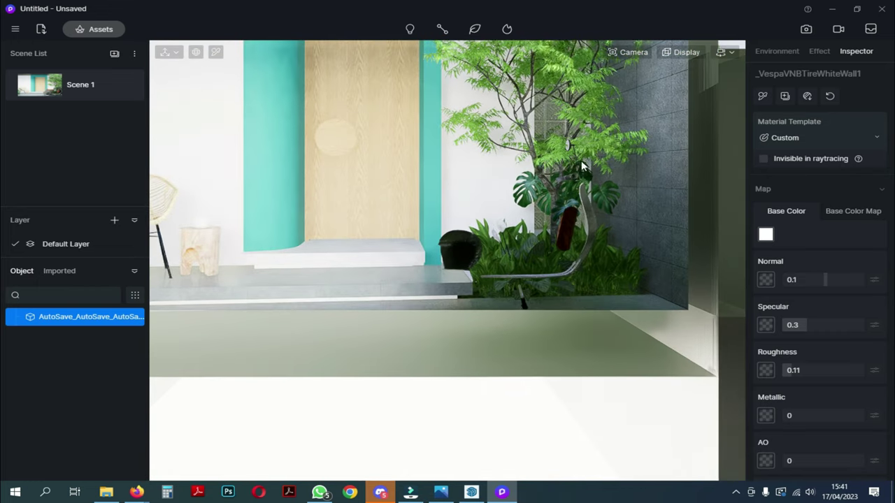
click(646, 48)
drag(620, 172, 586, 173)
scroll(453, 251, up, 5)
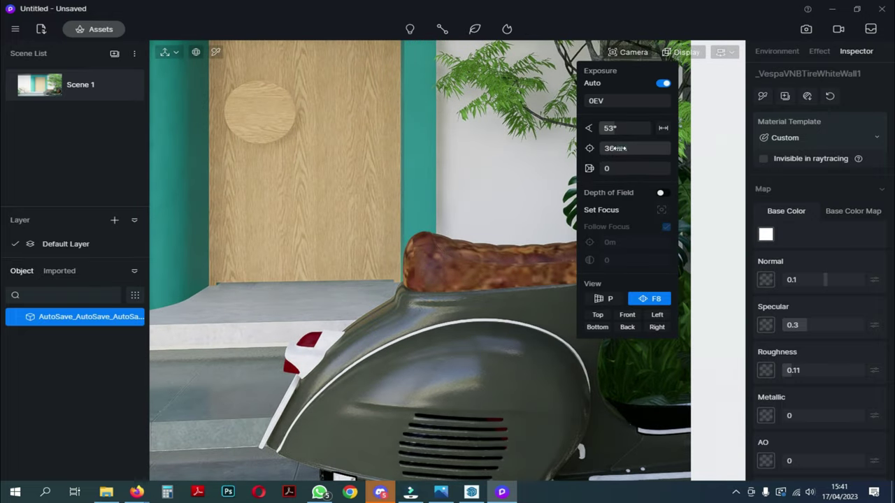
drag(619, 148, 606, 148)
right_drag(458, 274, 499, 312)
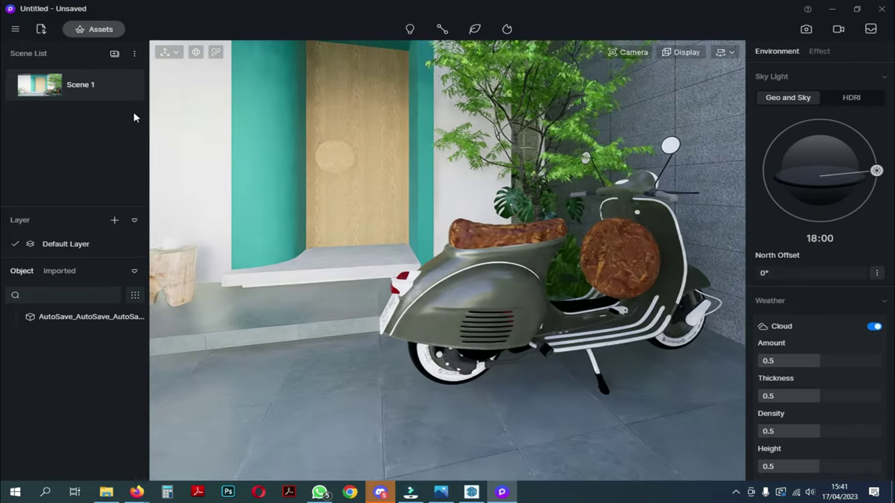
click(114, 53)
Pick the engine cover's chrome material beside the rear wheel and set its metallic to 0.8 and roughness to 0.29.
scroll(578, 337, up, 8)
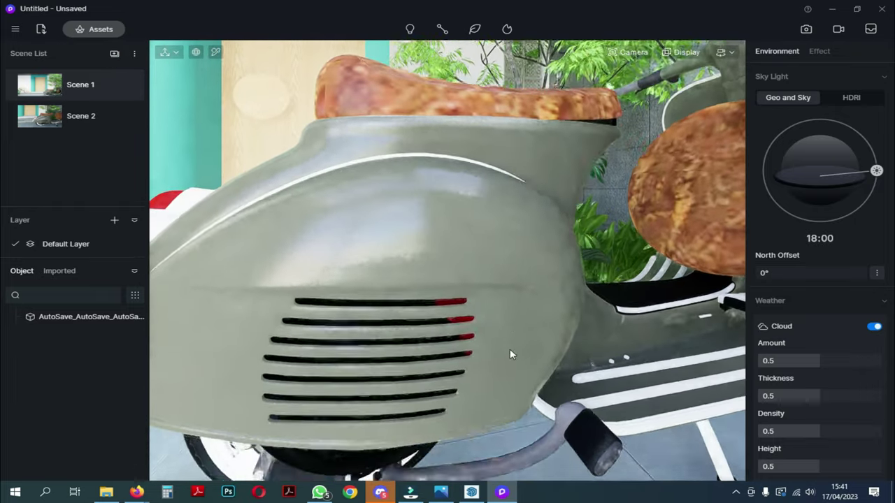
middle_drag(510, 355, 507, 319)
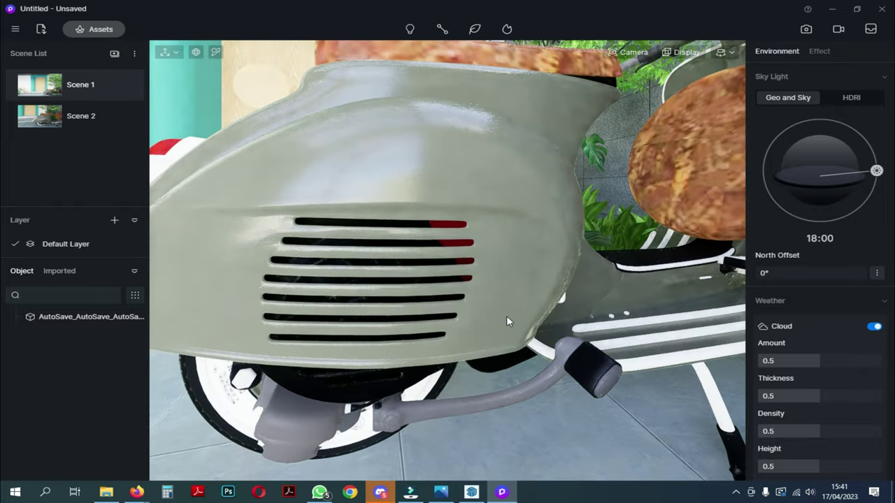
scroll(507, 319, down, 4)
middle_drag(447, 336, 444, 316)
scroll(444, 316, up, 2)
scroll(461, 341, up, 2)
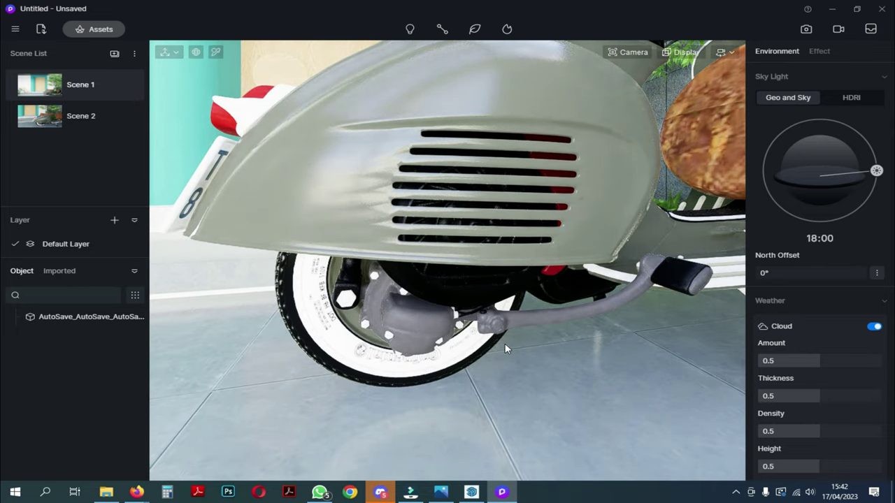
click(216, 53)
click(417, 307)
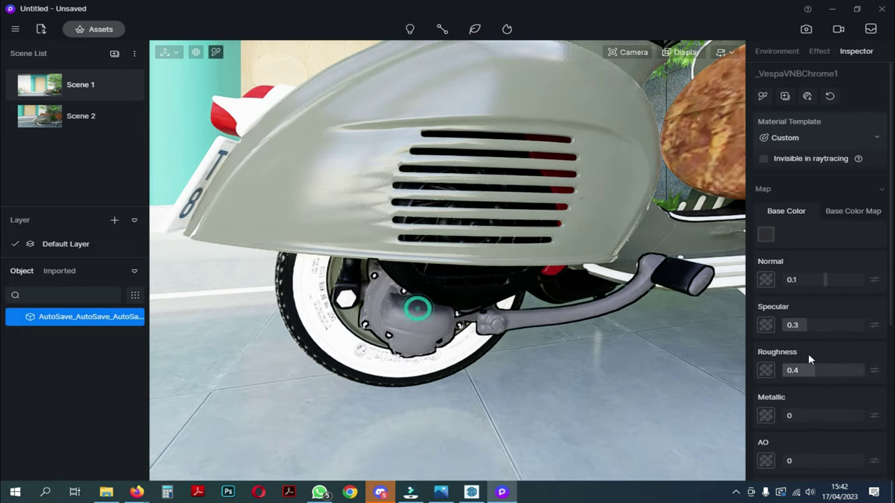
mouse_move(798, 420)
mouse_down()
mouse_move(861, 413)
mouse_move(838, 412)
mouse_up()
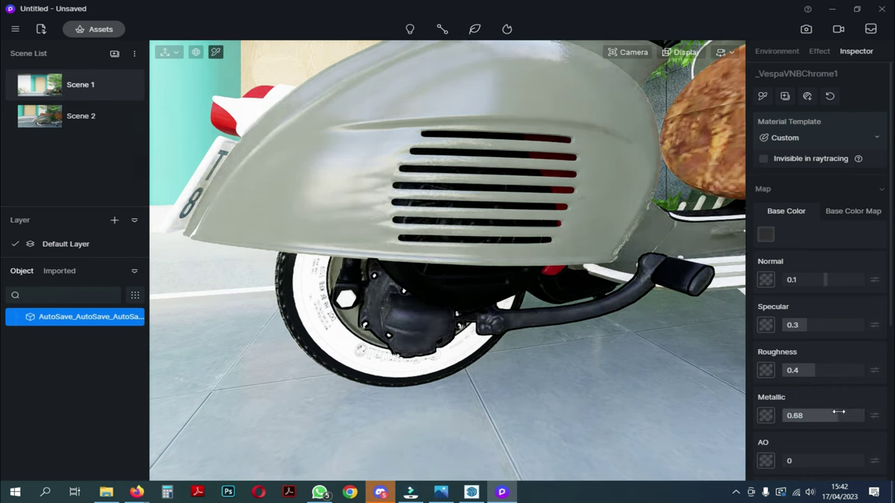
click(805, 369)
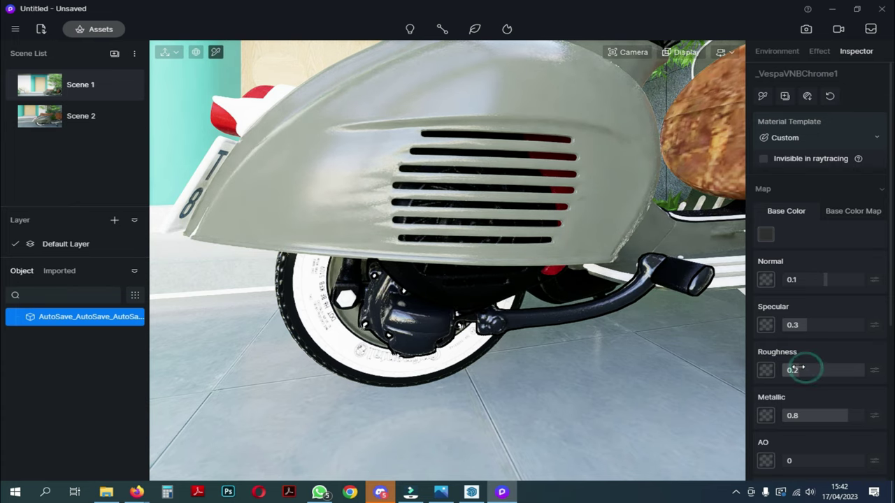
key(a)
Pick the body paint on the rear wheel rim and set its metallic value to 0.53.
middle_drag(509, 321, 517, 279)
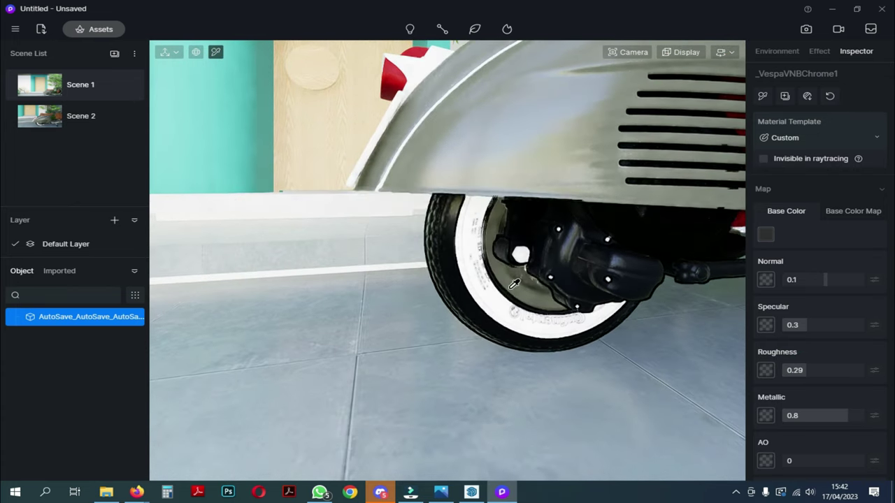
click(516, 280)
mouse_move(799, 418)
mouse_down()
mouse_move(834, 415)
mouse_move(825, 414)
mouse_up()
Try a metallic value of 0.82 and a roughness of 0.43 on the scooter's chrome trim material.
right_drag(492, 301, 605, 297)
scroll(489, 294, down, 3)
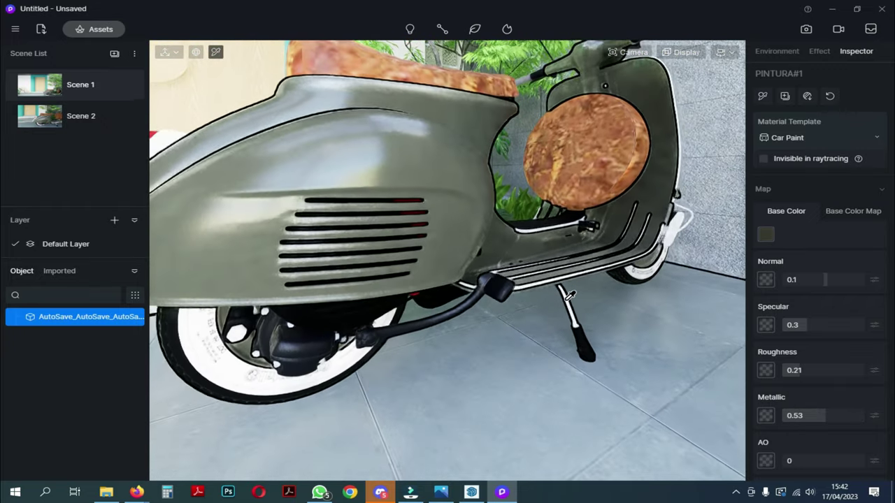
click(612, 267)
drag(793, 417, 849, 415)
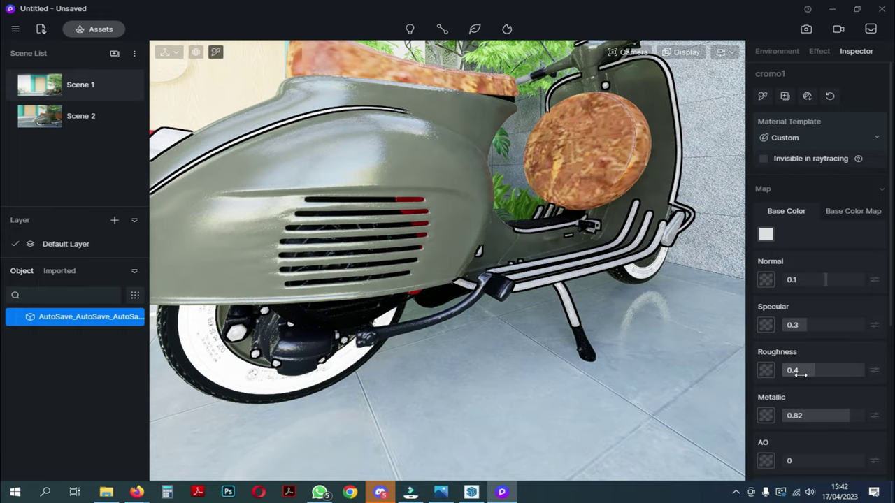
drag(806, 373, 797, 372)
middle_drag(575, 211, 485, 270)
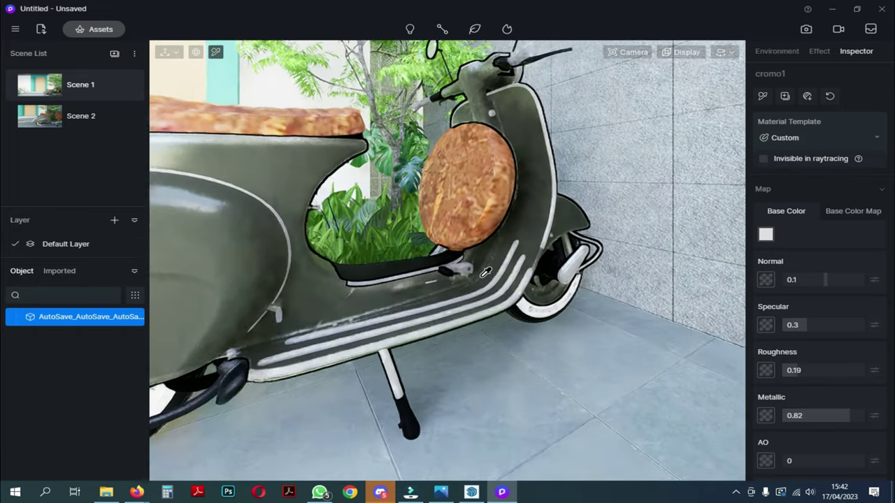
scroll(489, 274, up, 5)
drag(796, 370, 815, 371)
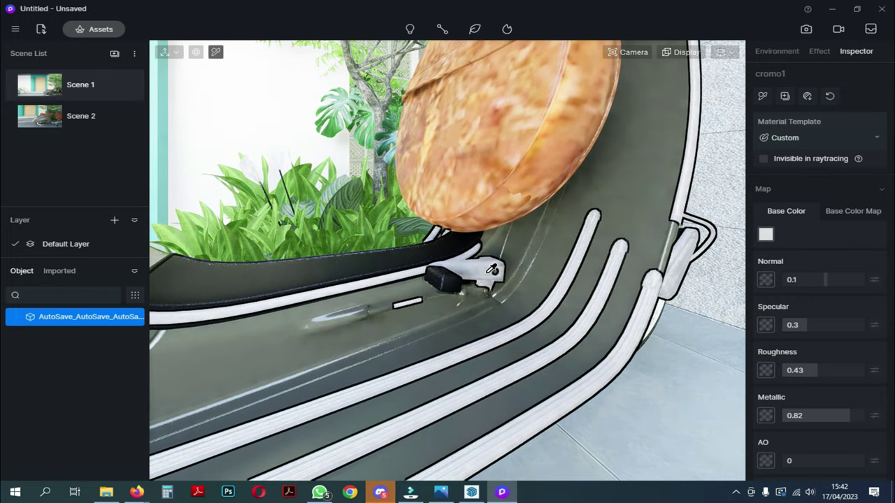
Search the material library for "mirror" and apply the Mirror material to the scooter's chrome trim and rear-view mirrors.
scroll(498, 266, down, 5)
right_drag(498, 265, 609, 109)
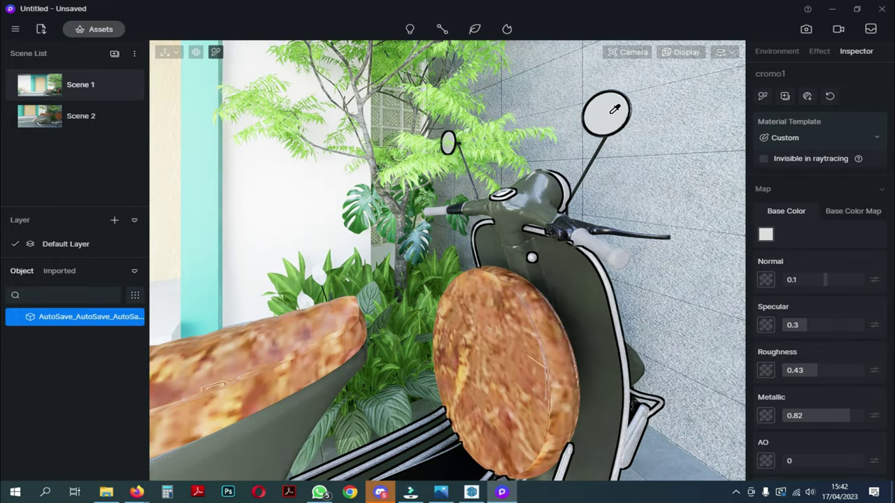
click(94, 29)
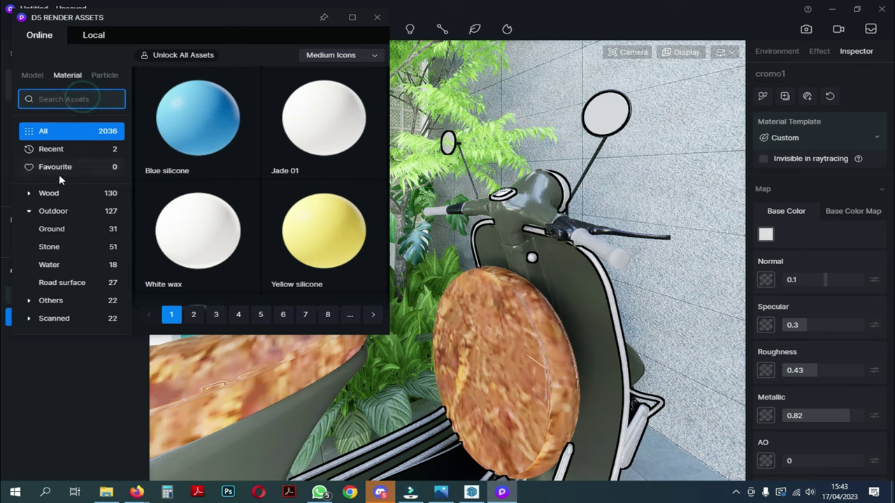
text(mirro)
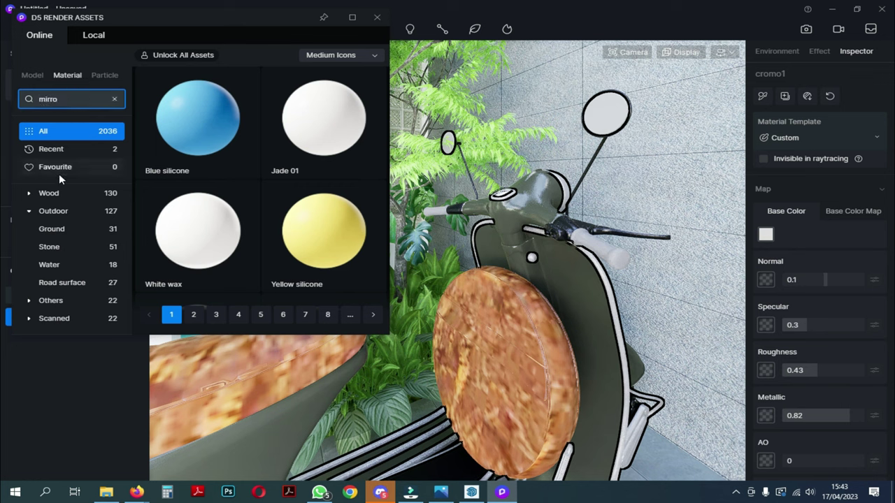
text(r)
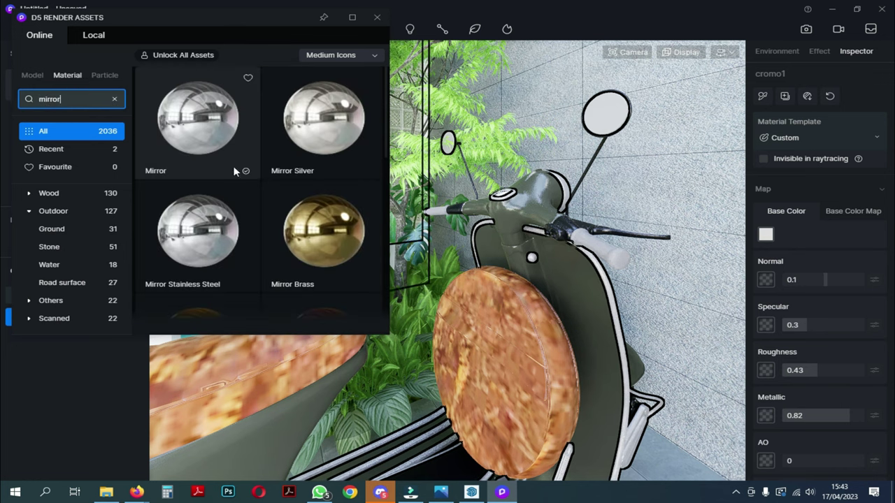
drag(208, 128, 524, 278)
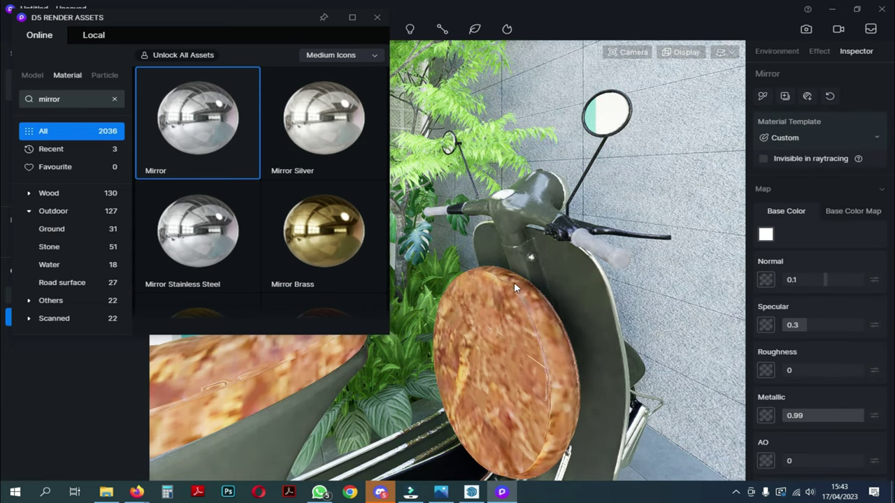
key(q)
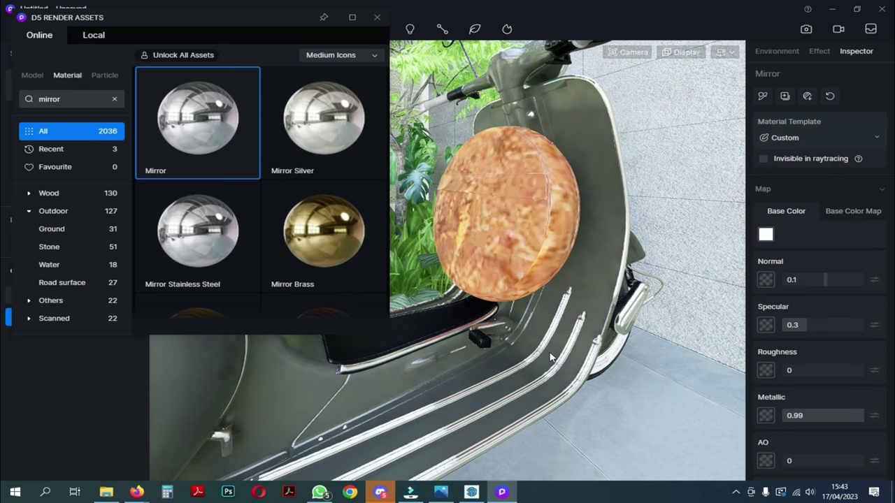
Stop editing the mirror material, close the asset library and return to the Scene 1 view.
key(Escape)
click(377, 17)
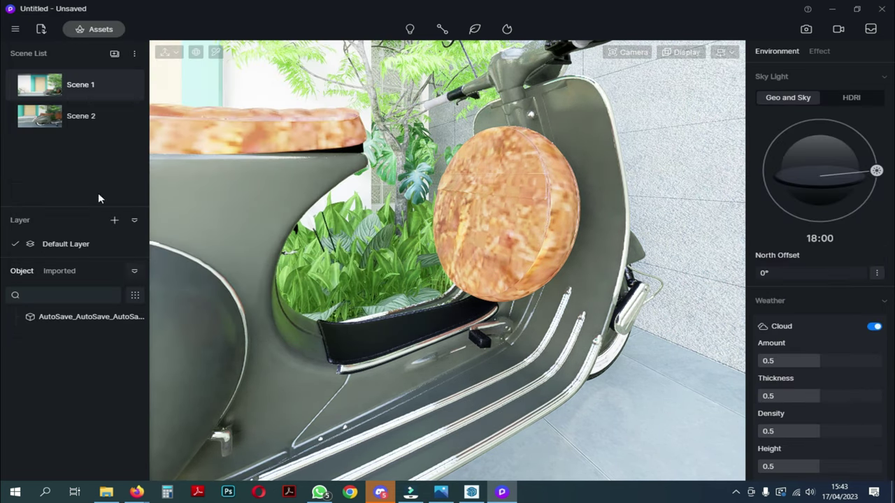
click(40, 87)
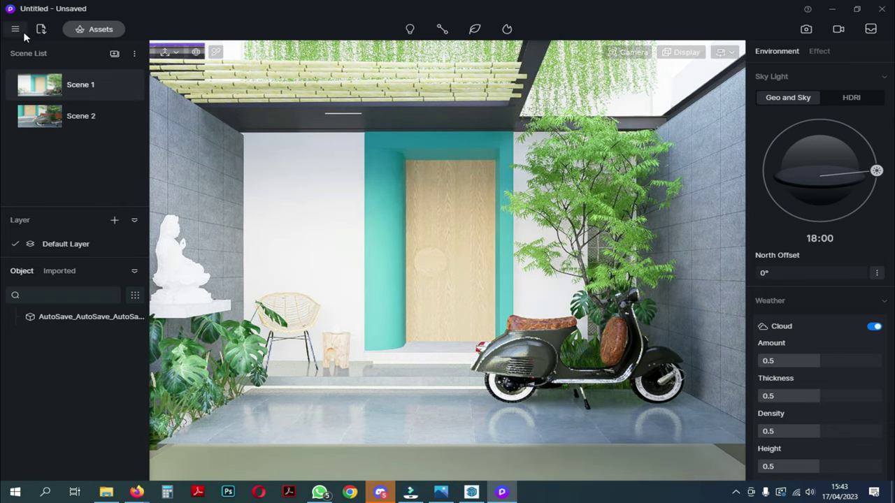
Reopen the material library, clear the "mirror" search and list the Wood category.
click(80, 32)
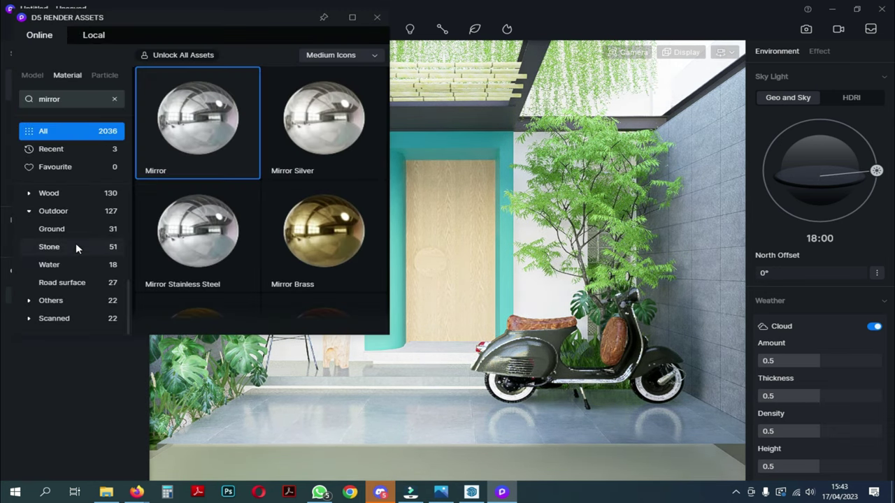
click(51, 194)
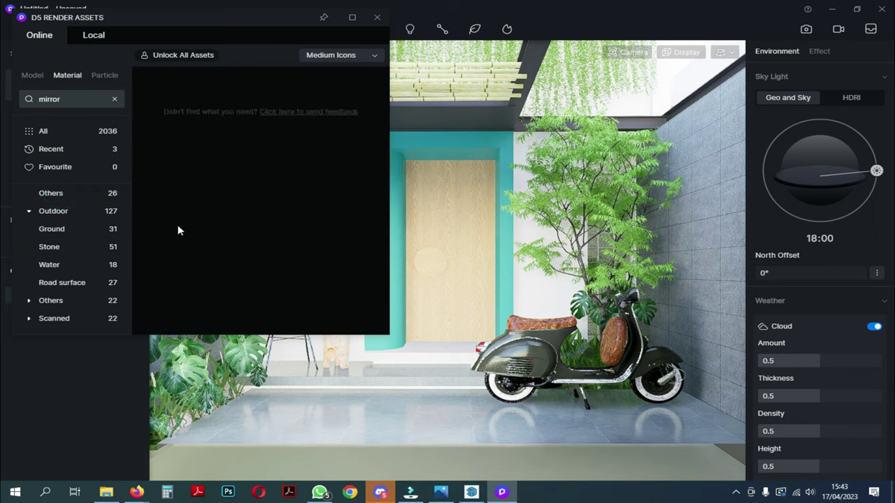
scroll(64, 222, up, 4)
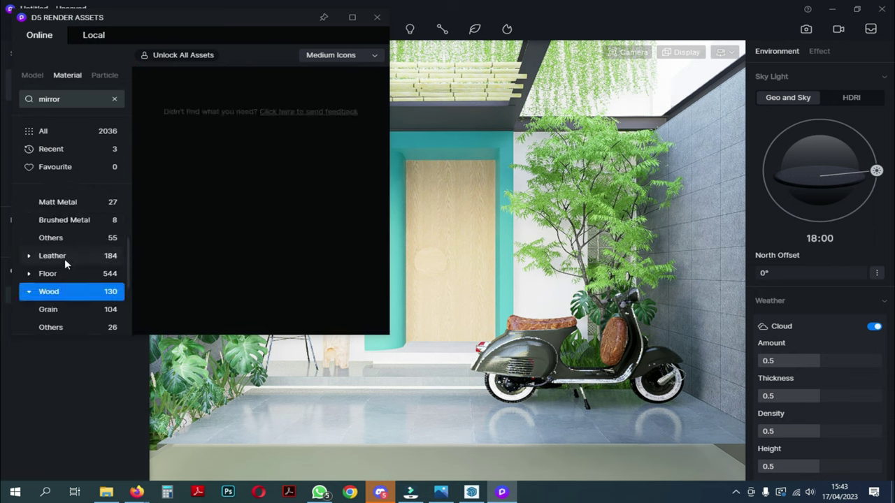
click(53, 309)
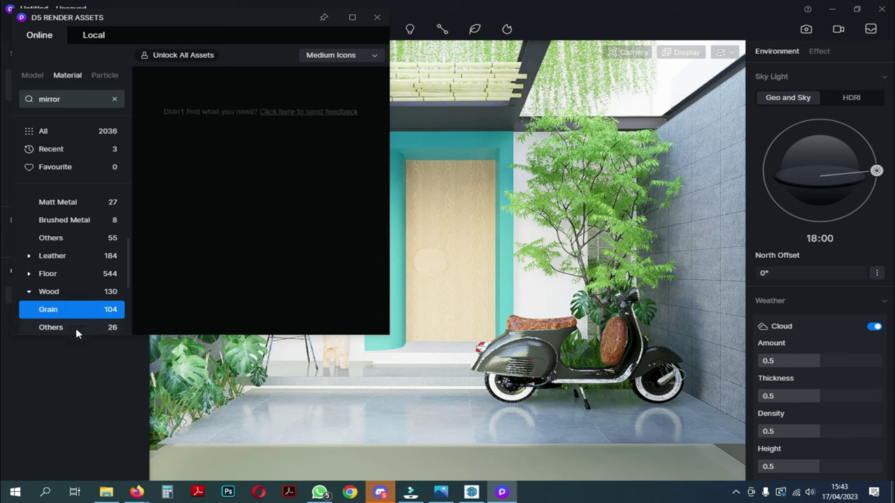
click(74, 329)
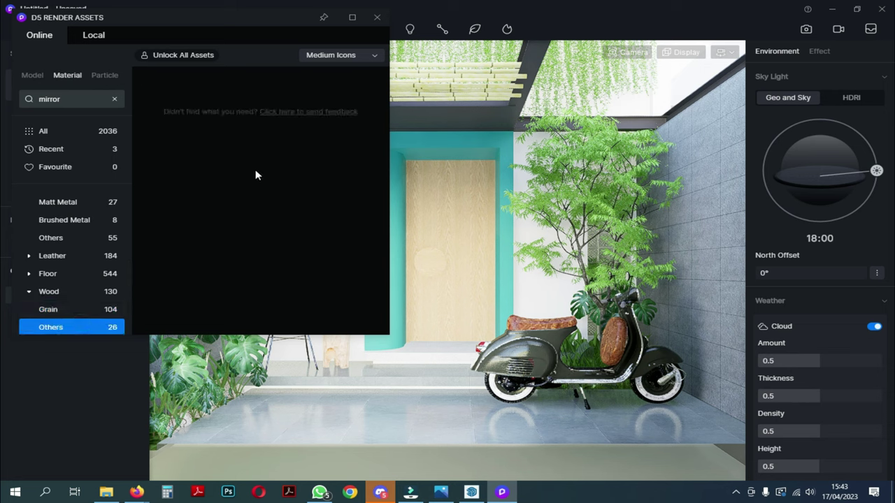
scroll(61, 139, down, 2)
click(115, 100)
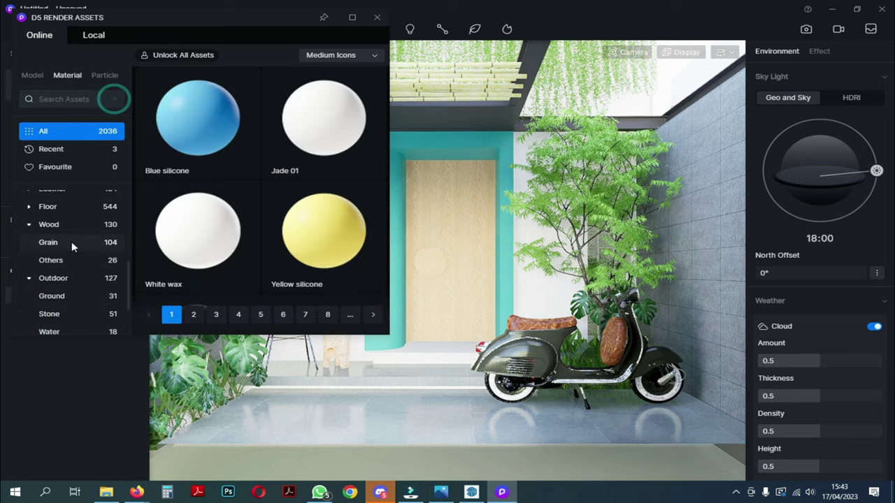
click(49, 224)
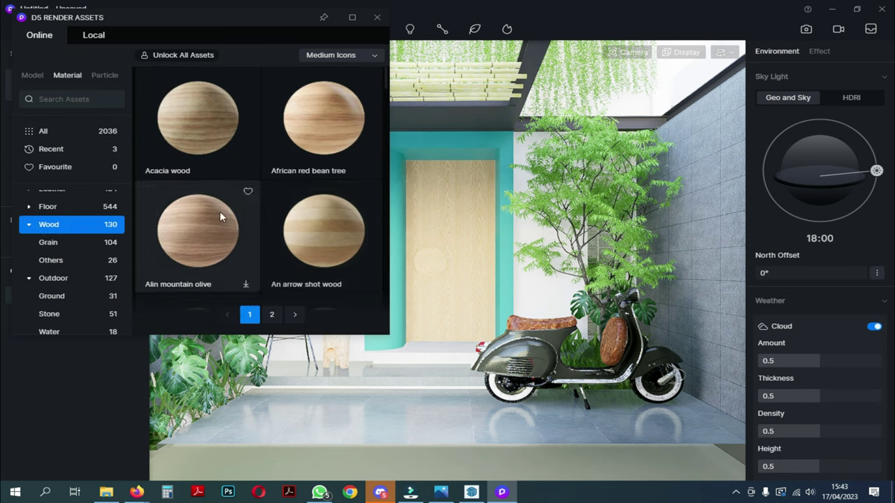
Apply the African red bean tree wood material to the entrance door and close the asset library.
drag(336, 123, 455, 190)
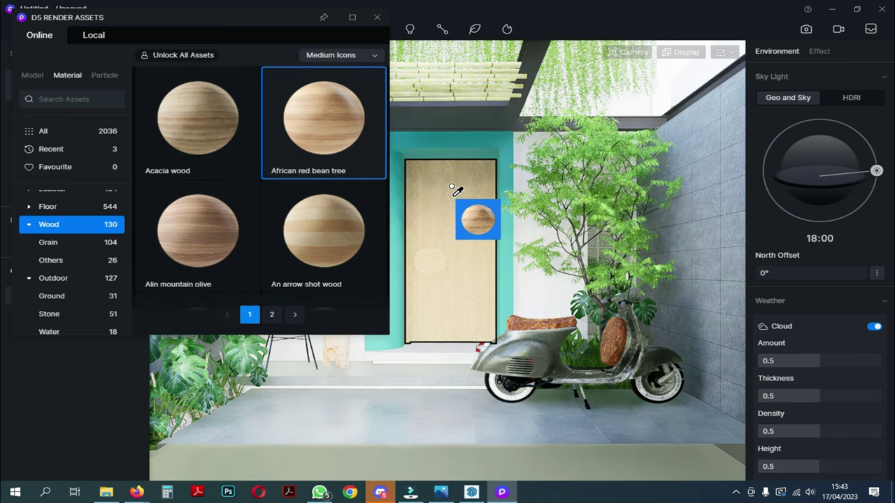
click(478, 248)
right_click(479, 260)
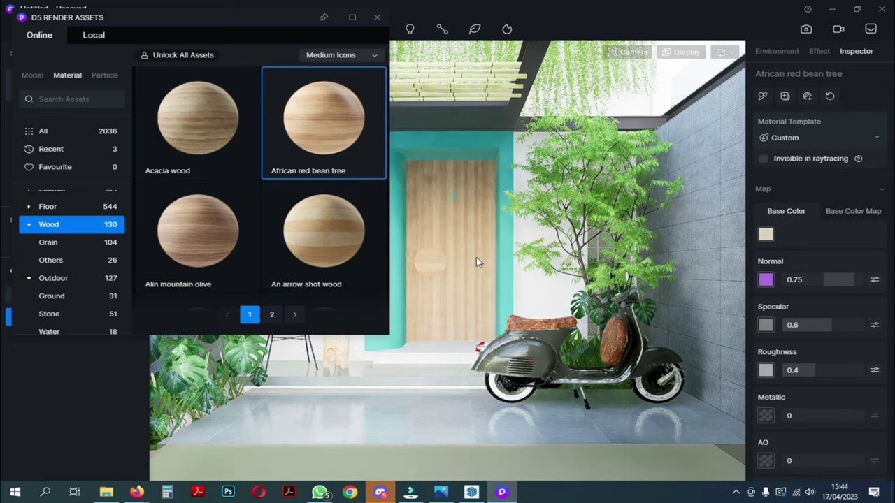
click(324, 154)
mouse_move(471, 266)
mouse_down()
mouse_move(430, 254)
mouse_move(463, 275)
mouse_up()
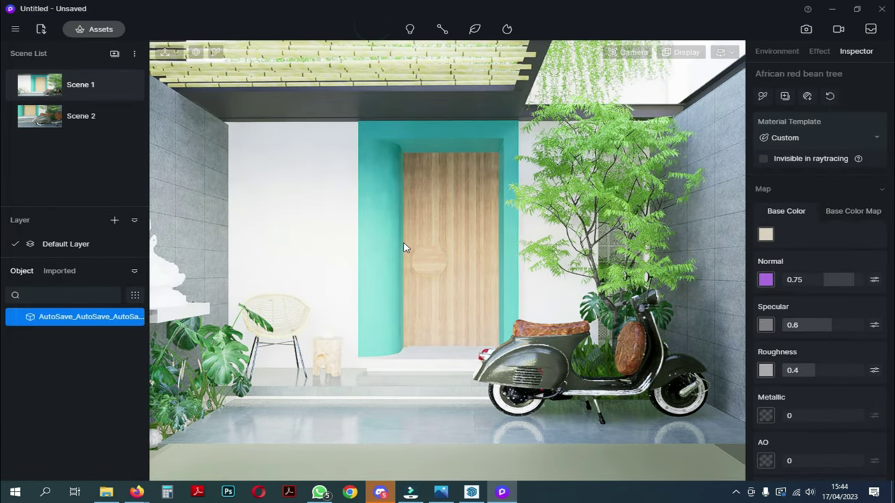
middle_drag(403, 243, 395, 263)
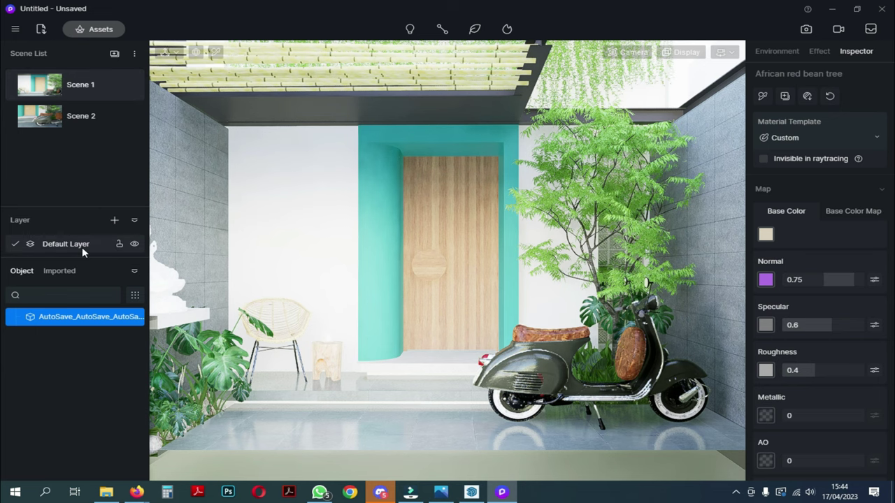
Reopen the material library, collapse the Wood and Metal categories and list the Wall Paint materials under Wall and Roof.
click(104, 28)
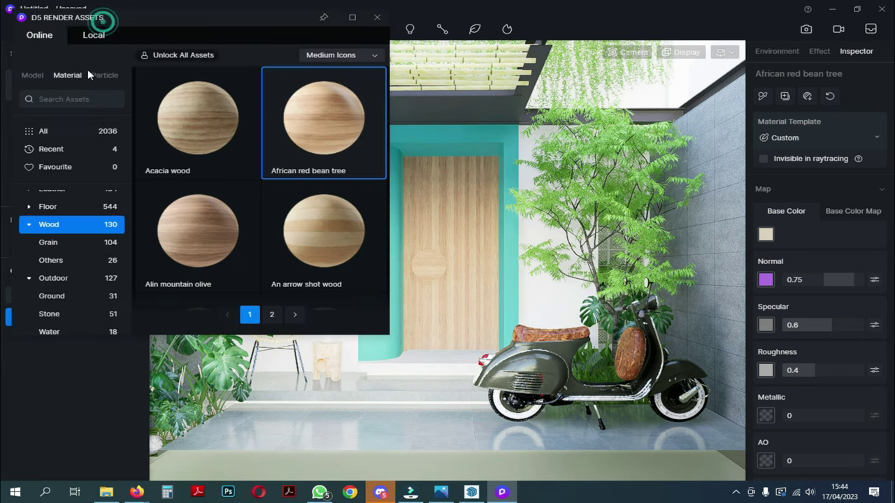
scroll(59, 237, down, 3)
scroll(63, 290, up, 5)
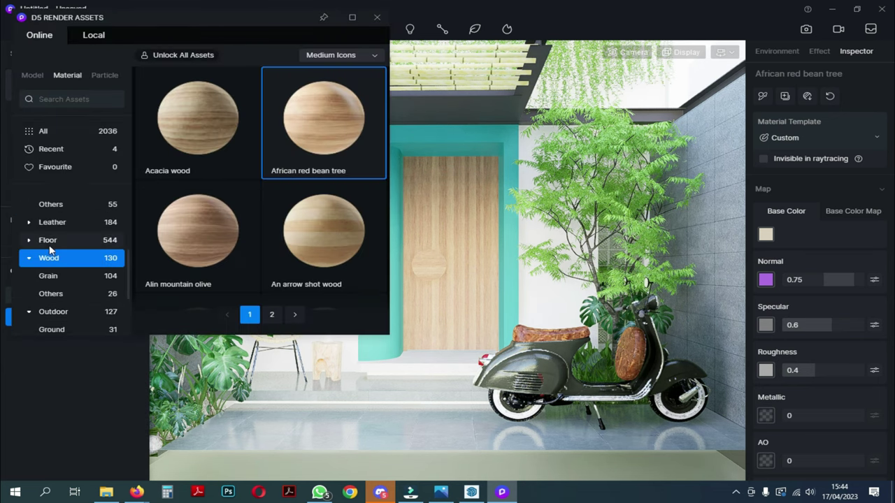
scroll(46, 232, down, 3)
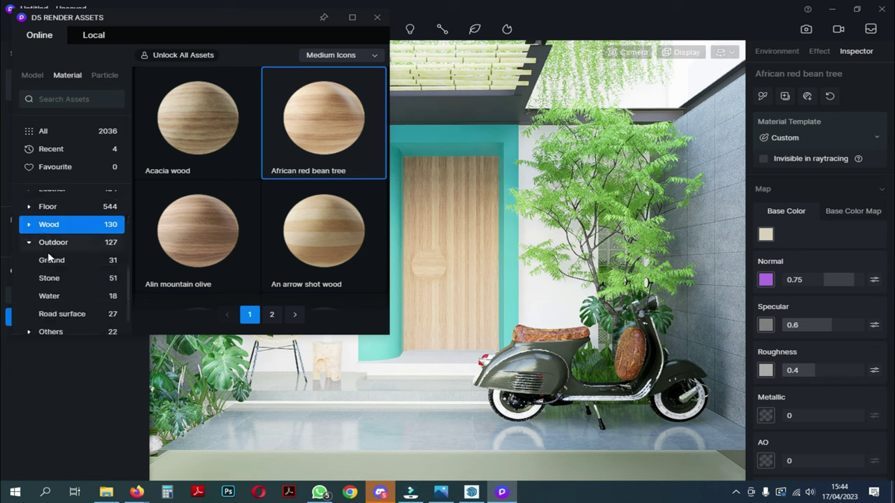
scroll(64, 287, down, 5)
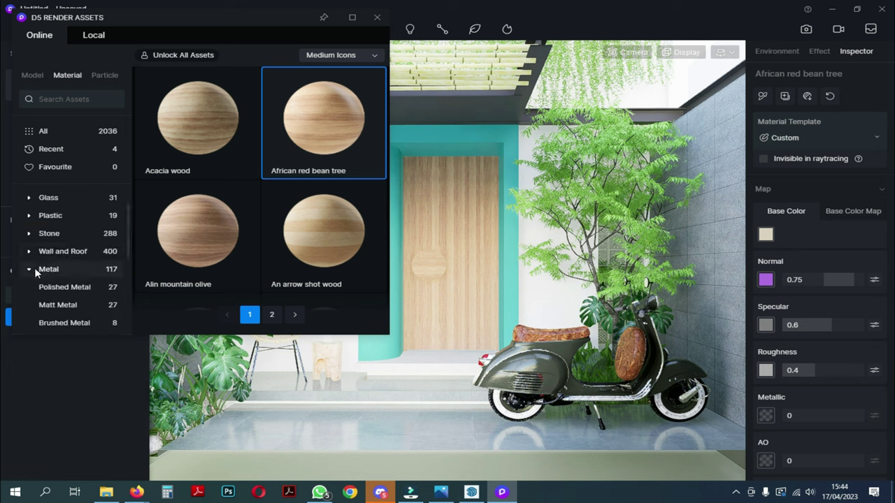
click(32, 270)
click(29, 251)
click(73, 273)
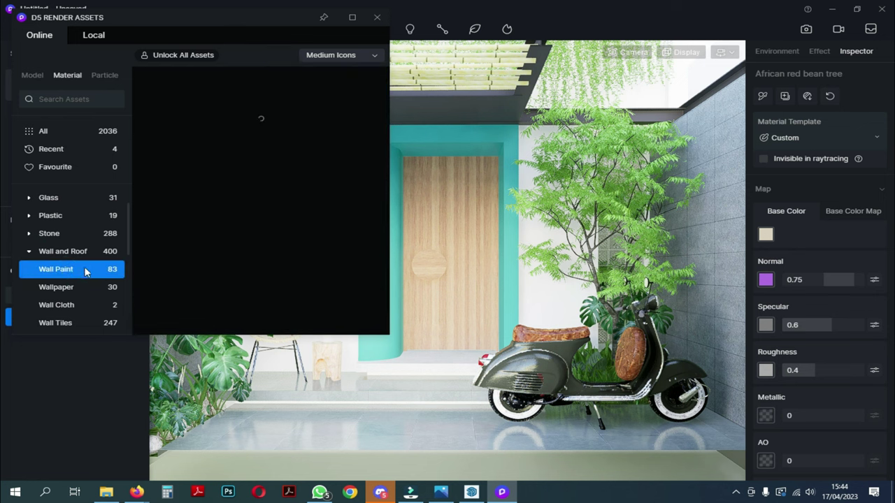
Examine the Wall Paint materials for a door surround finish, try a PRO terracotta panel material and dismiss the subscription offer.
scroll(230, 200, down, 4)
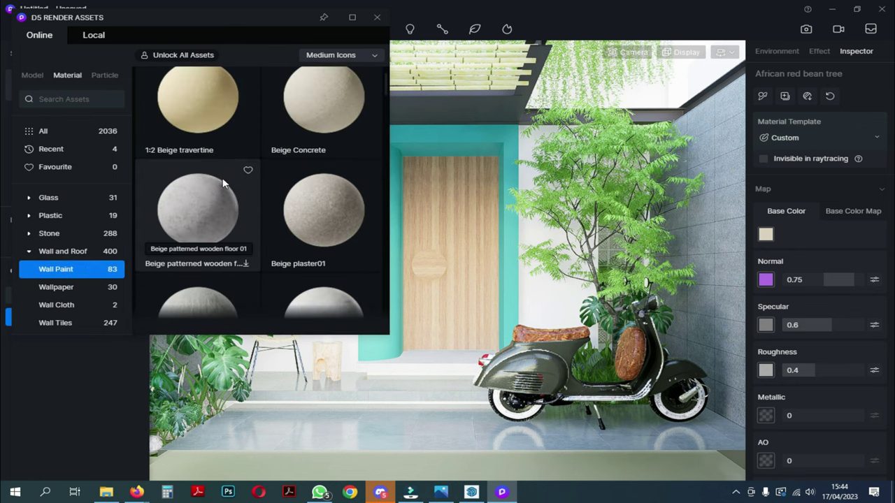
scroll(230, 200, down, 8)
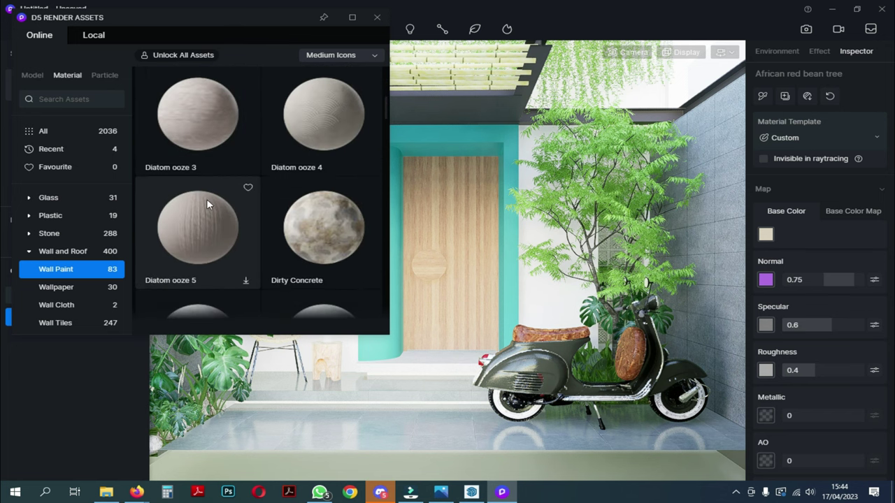
scroll(210, 204, down, 10)
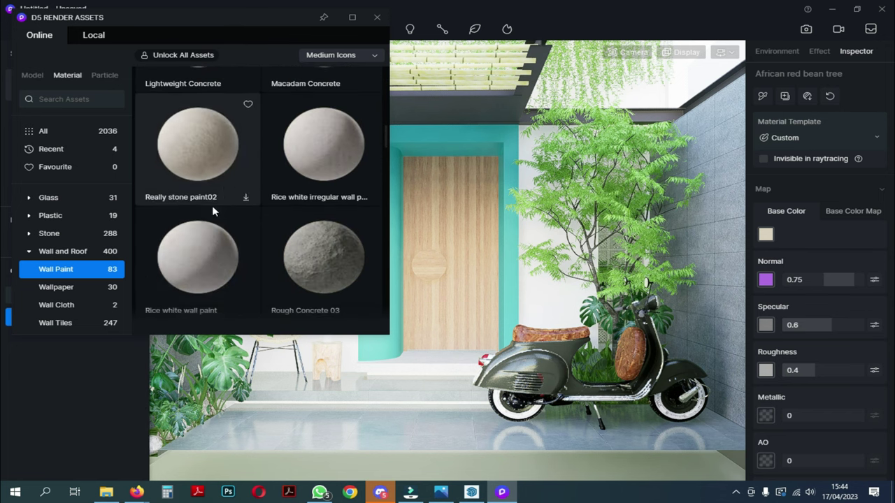
scroll(211, 208, down, 5)
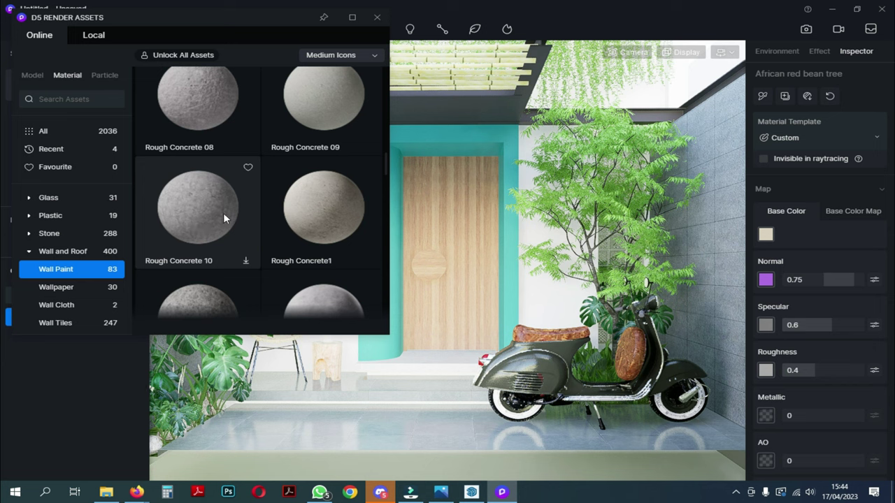
scroll(321, 245, down, 4)
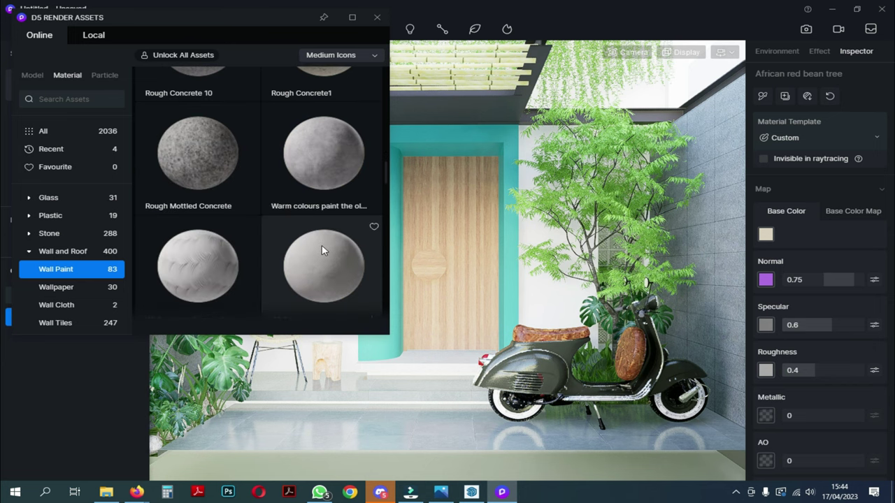
scroll(289, 243, down, 12)
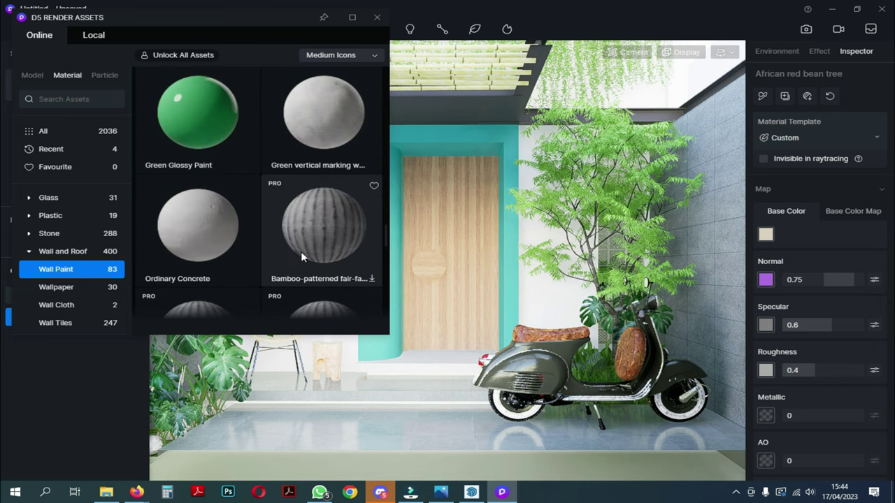
scroll(298, 252, down, 2)
mouse_move(387, 266)
mouse_down()
mouse_move(376, 302)
mouse_move(369, 293)
mouse_up()
click(359, 180)
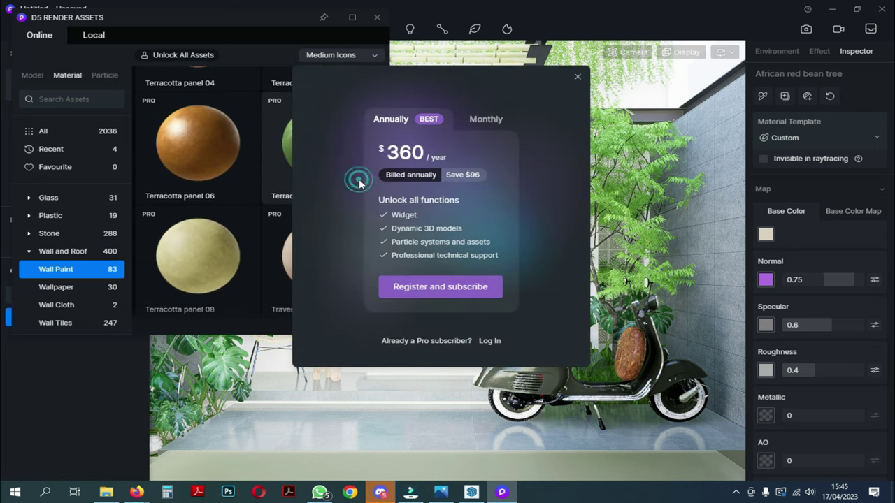
click(578, 77)
Apply the 1:2 Beige travertine material to the surround of the entrance door.
drag(386, 283, 387, 84)
click(197, 178)
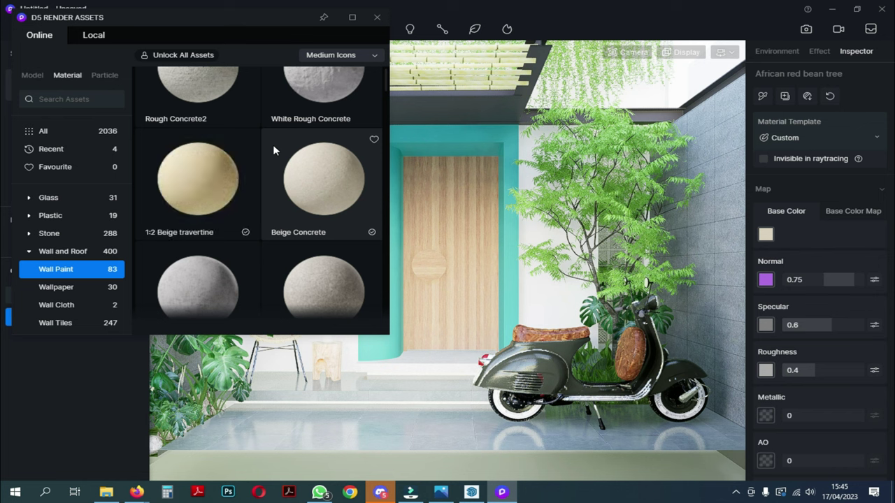
drag(234, 176, 484, 137)
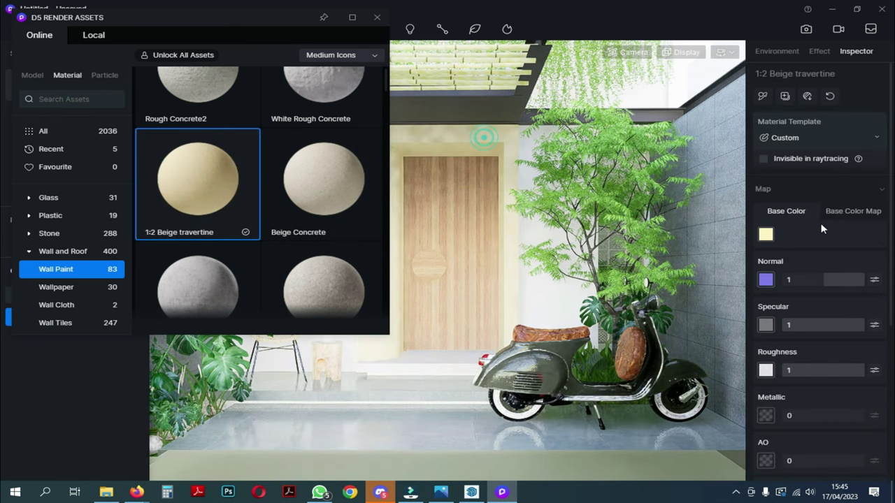
Switch the door surround's base color to RGB mode and set it to a blue of 75, 122, 184.
click(767, 236)
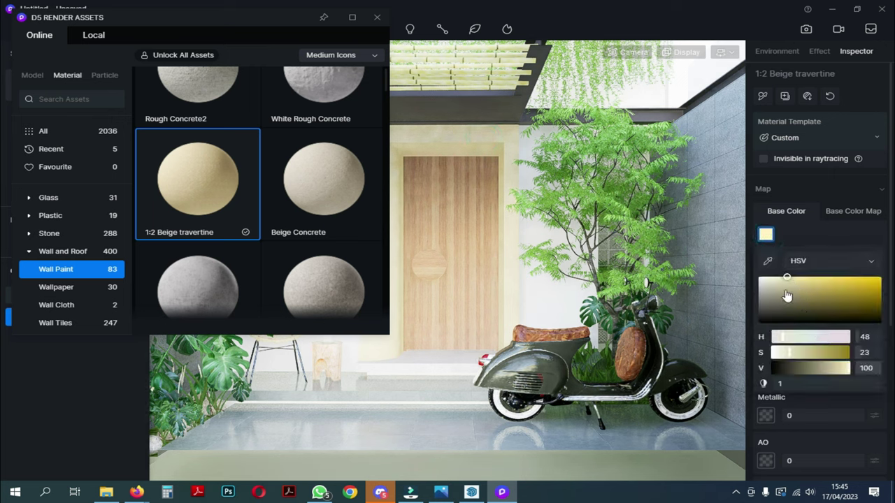
click(848, 260)
click(814, 280)
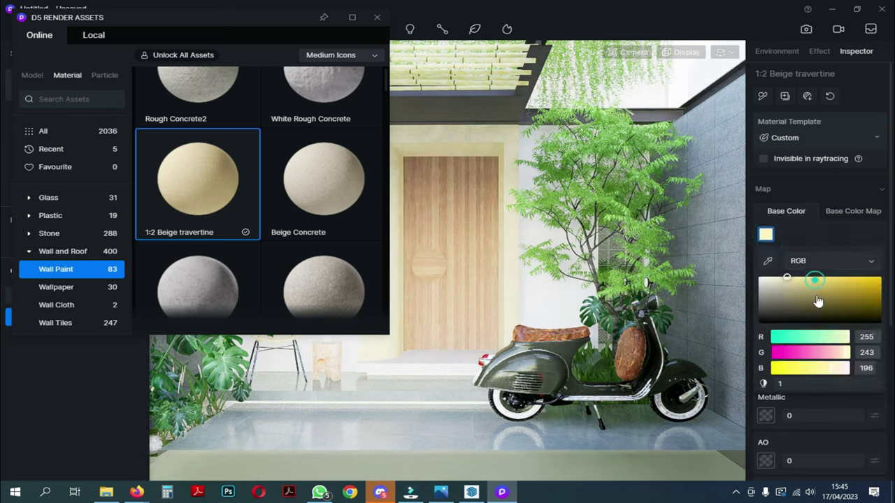
drag(795, 284, 804, 302)
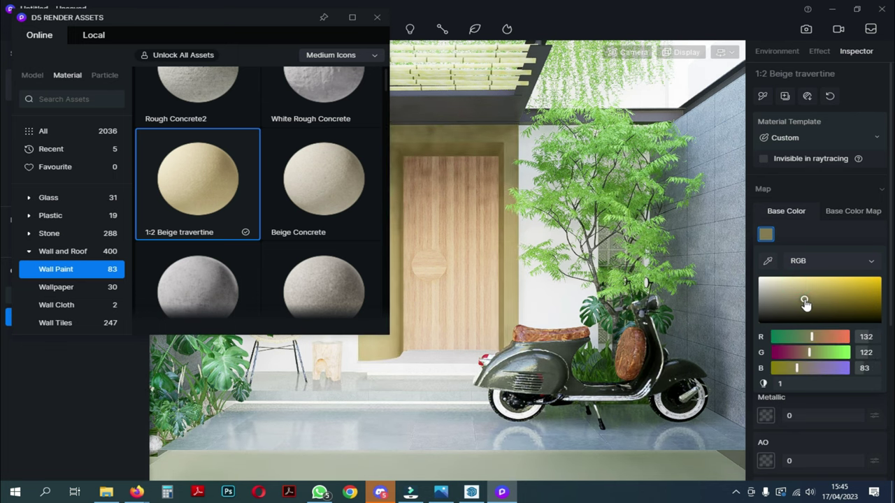
drag(811, 337, 794, 337)
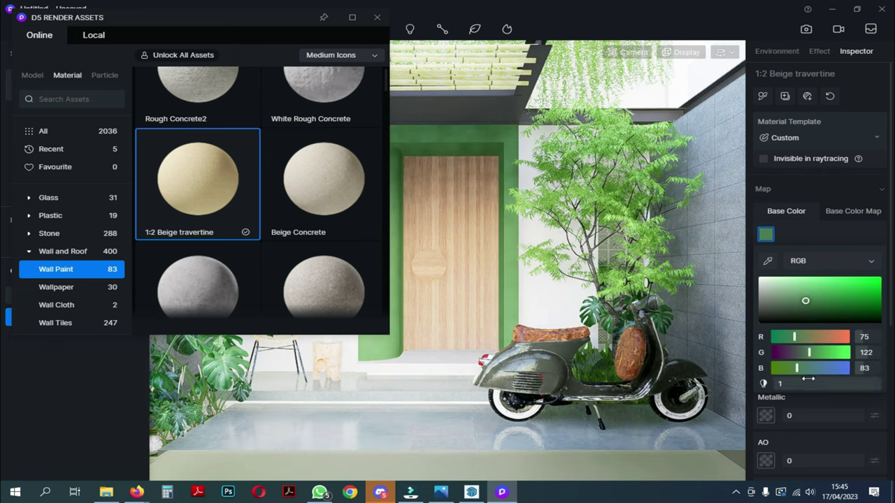
drag(796, 368, 827, 368)
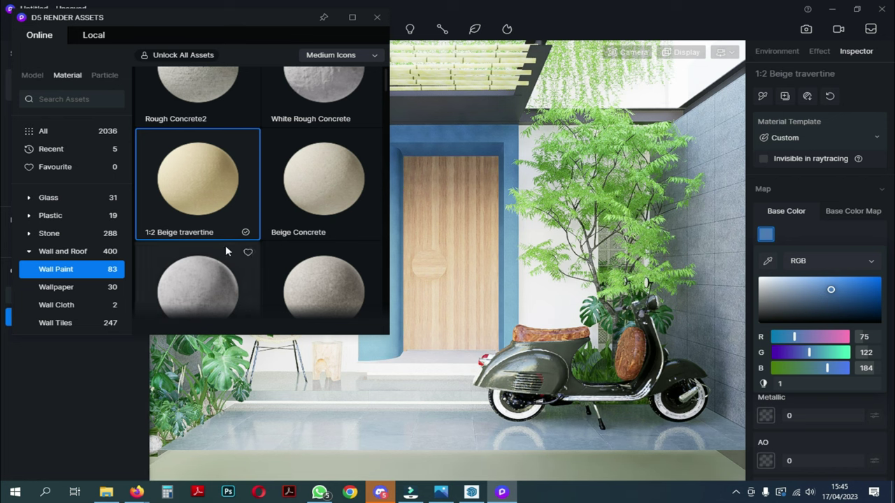
Collapse the Wall and Roof category and search the material library for "concrete".
scroll(312, 240, down, 1)
scroll(65, 283, down, 3)
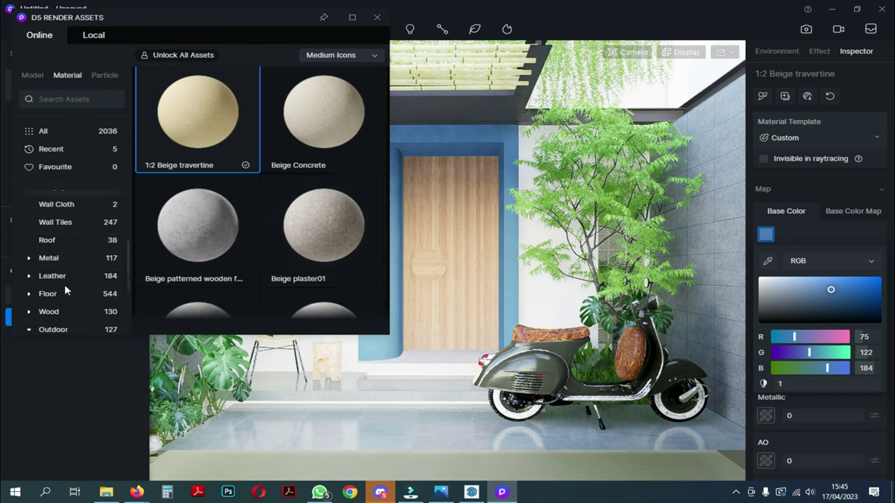
scroll(63, 283, up, 3)
scroll(56, 265, up, 1)
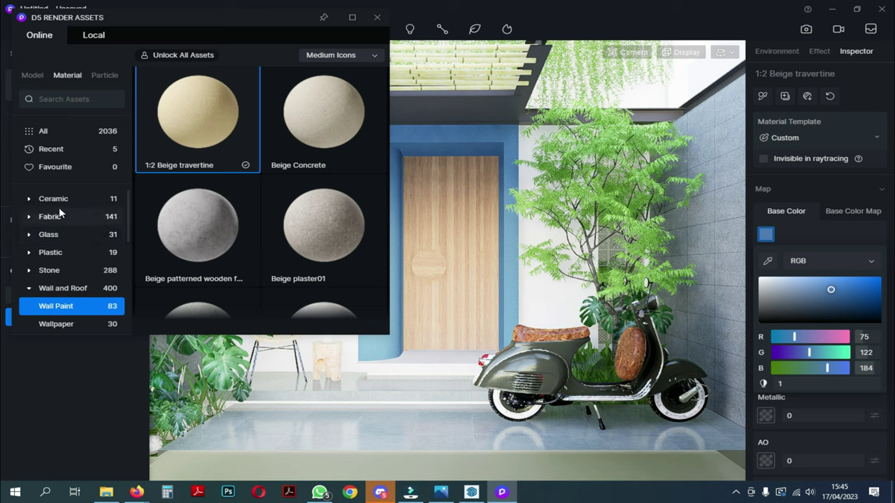
click(29, 289)
scroll(62, 221, down, 3)
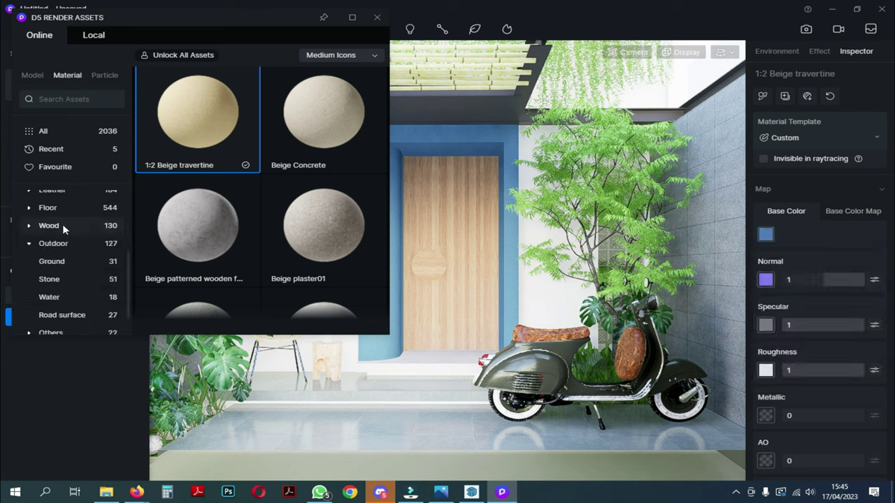
scroll(49, 266, up, 3)
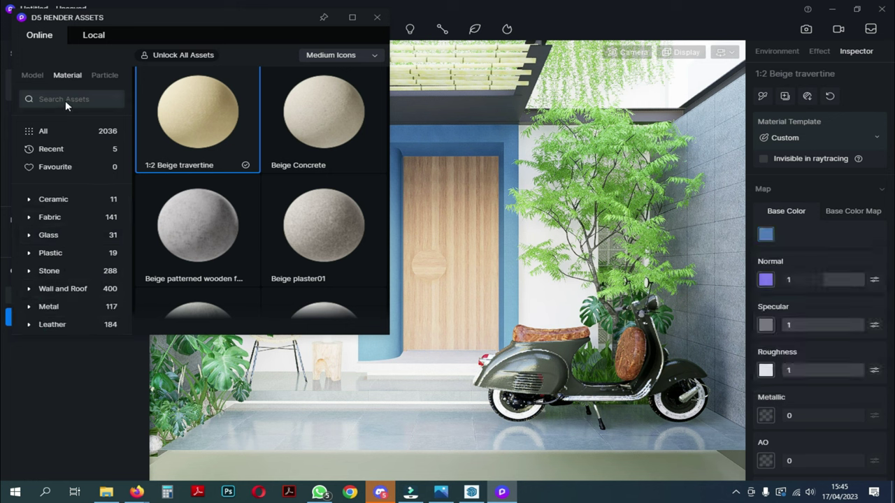
text(concrete)
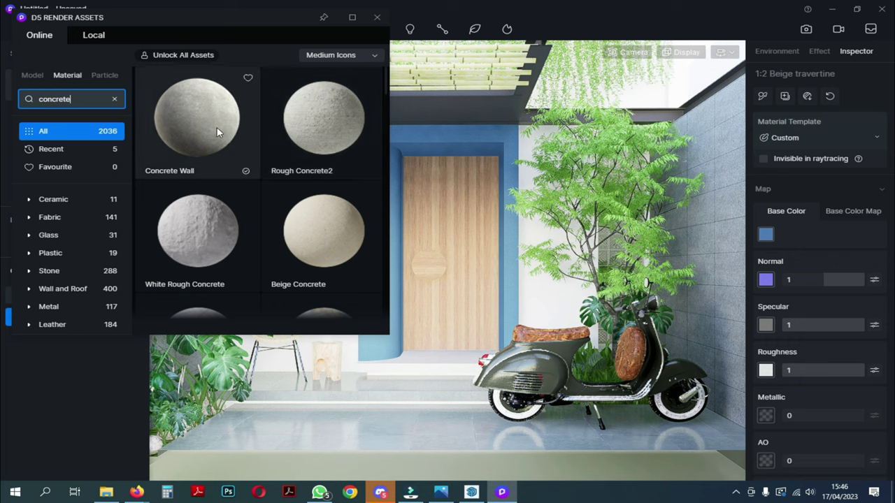
Apply the Concrete Wall material to the back wall around the entrance and close the asset library.
drag(203, 118, 550, 294)
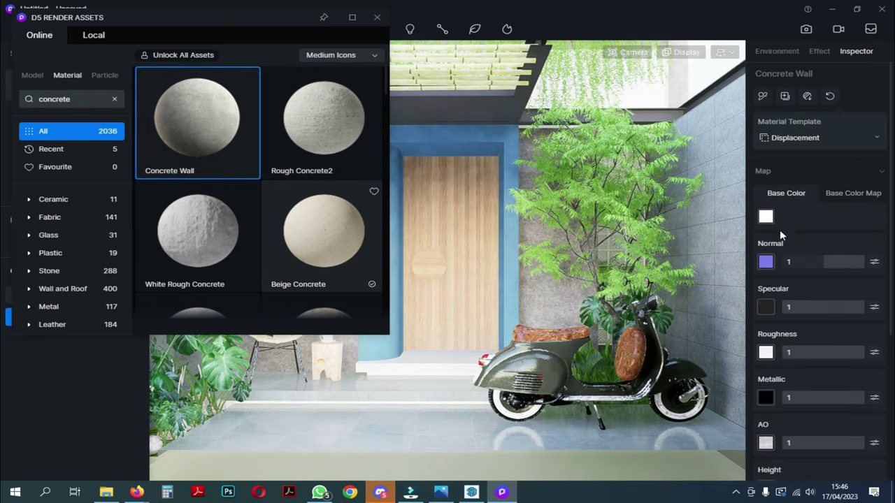
drag(853, 308, 874, 308)
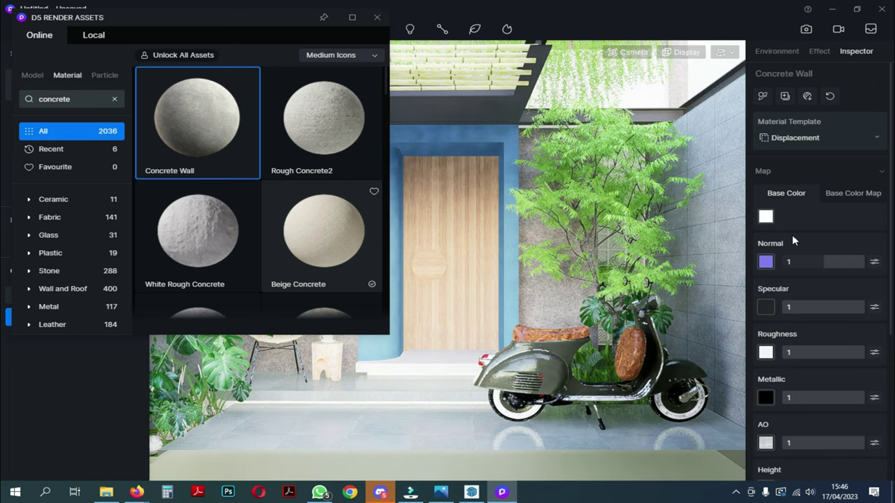
click(766, 217)
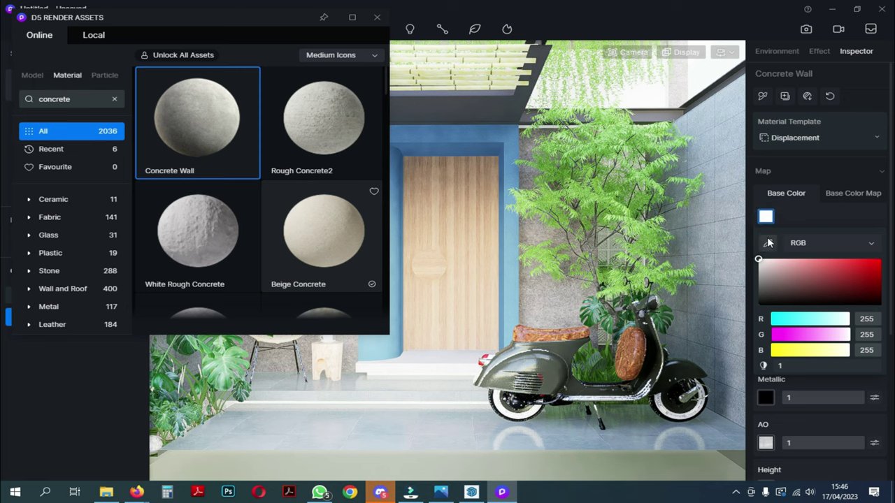
click(377, 17)
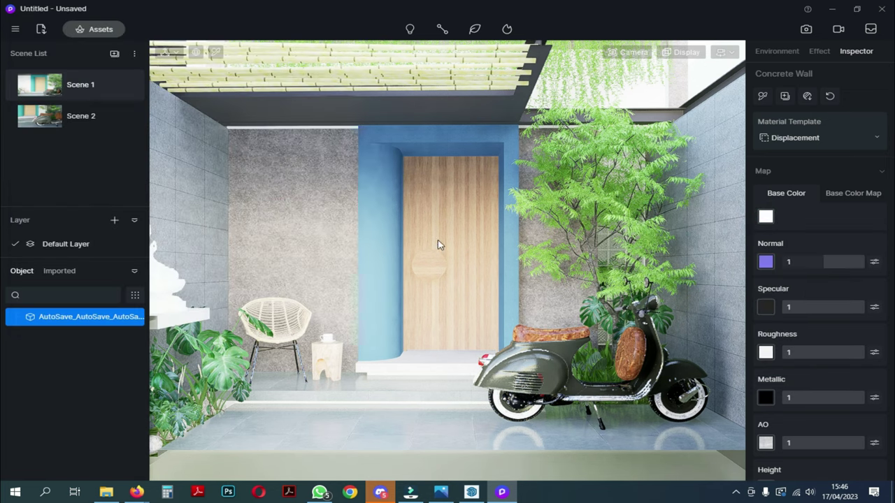
Pick the dark ceiling beam material above the door and set its roughness to 0.17 and metallic to 0.95.
click(216, 53)
click(460, 111)
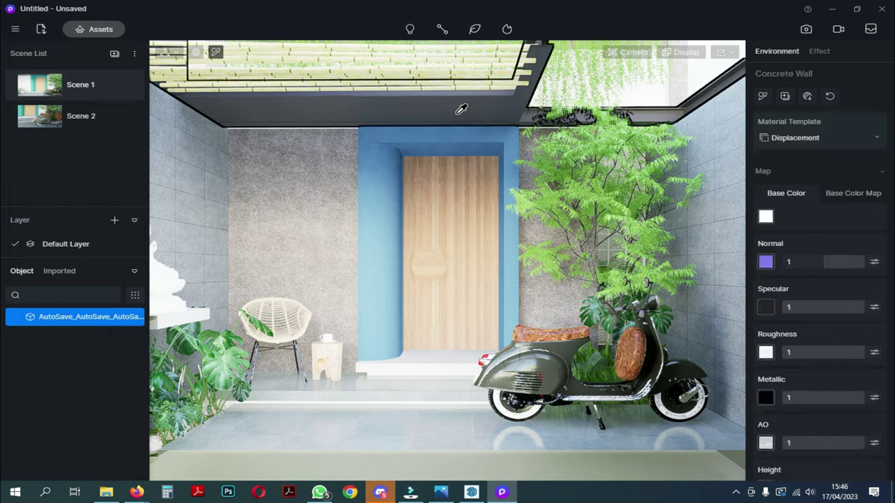
drag(790, 417, 811, 416)
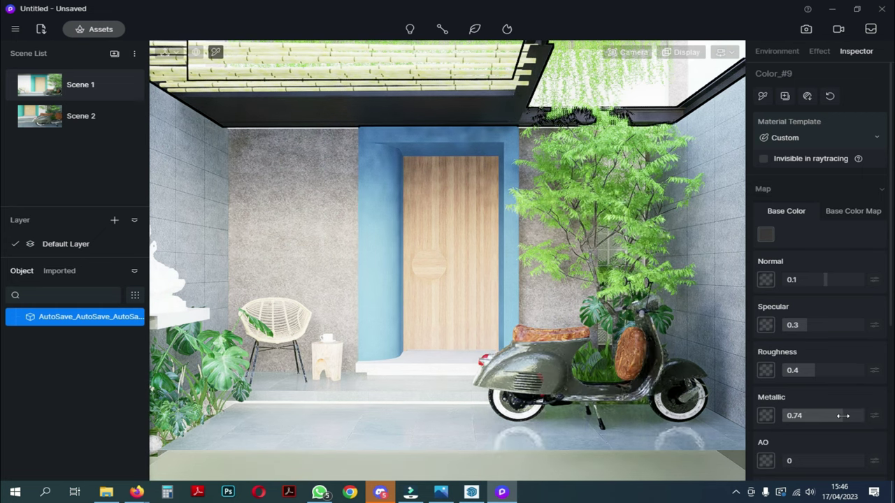
mouse_move(811, 368)
mouse_down()
mouse_move(792, 365)
mouse_move(801, 367)
mouse_up()
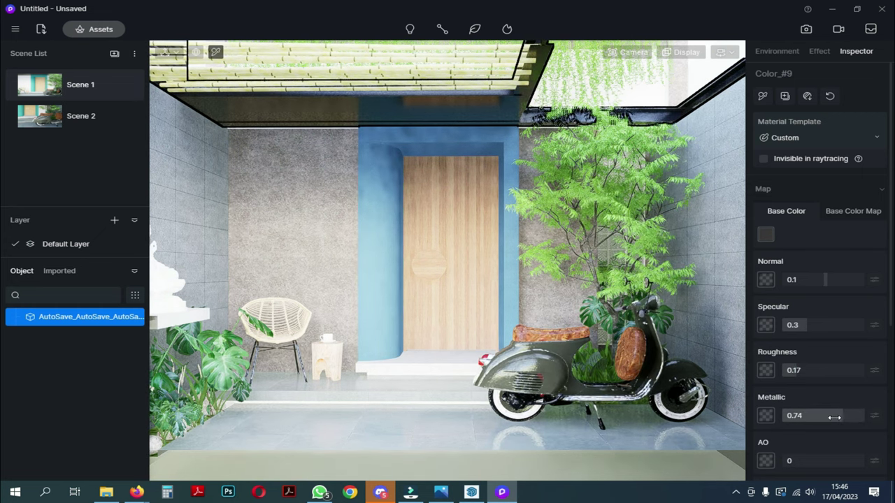
drag(838, 416, 860, 416)
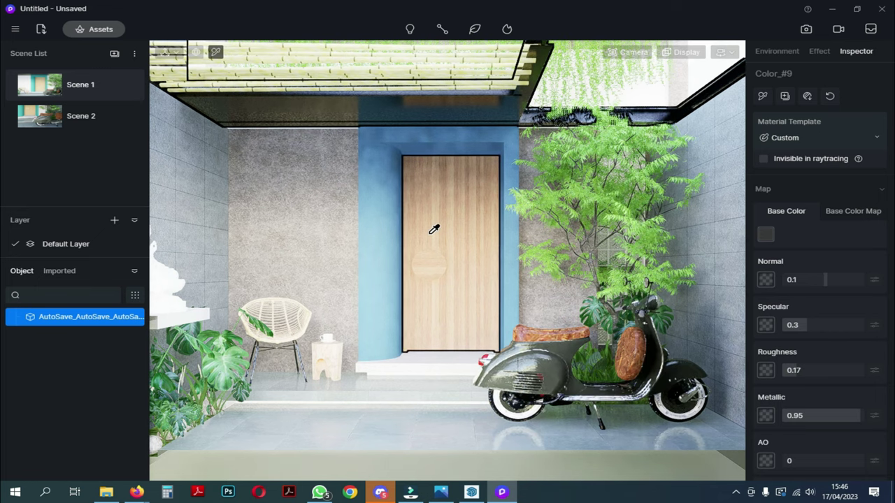
Give the bamboo slats of the roof a roughness of 0.2 and a grey base color of RGB 129, 129, 129.
click(251, 68)
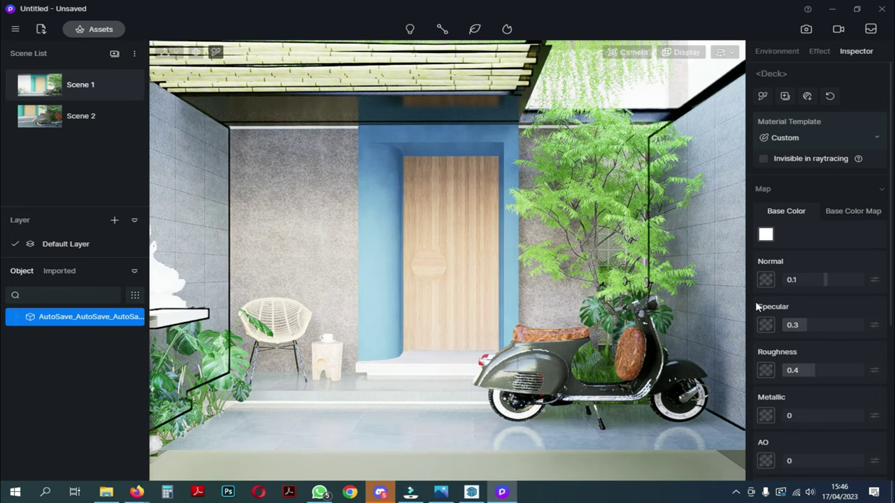
drag(811, 369, 802, 369)
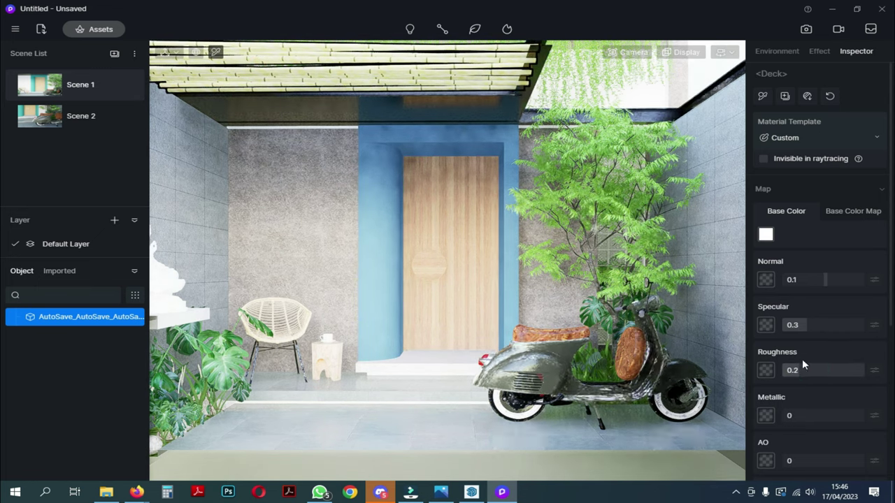
click(766, 234)
drag(759, 282, 757, 302)
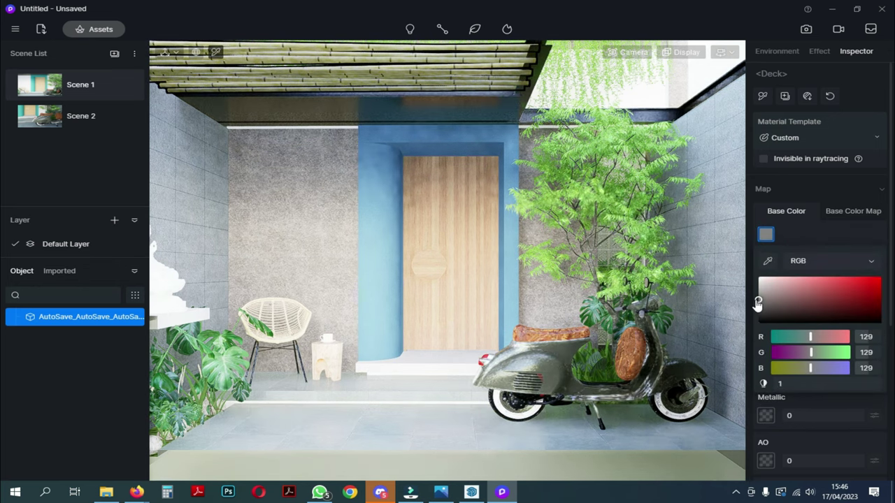
click(490, 263)
click(488, 265)
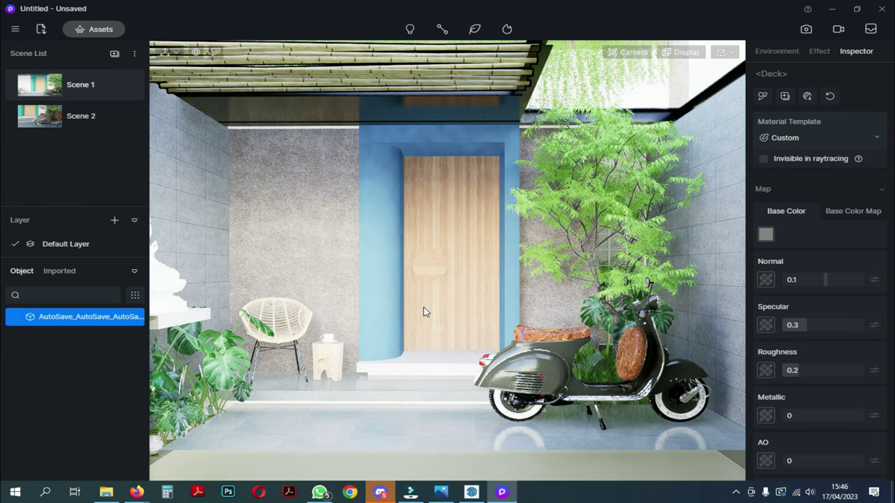
From Scene 2, darken the wooden side of the stool beside the chair with a base color of RGB 129, 128, 128.
click(44, 114)
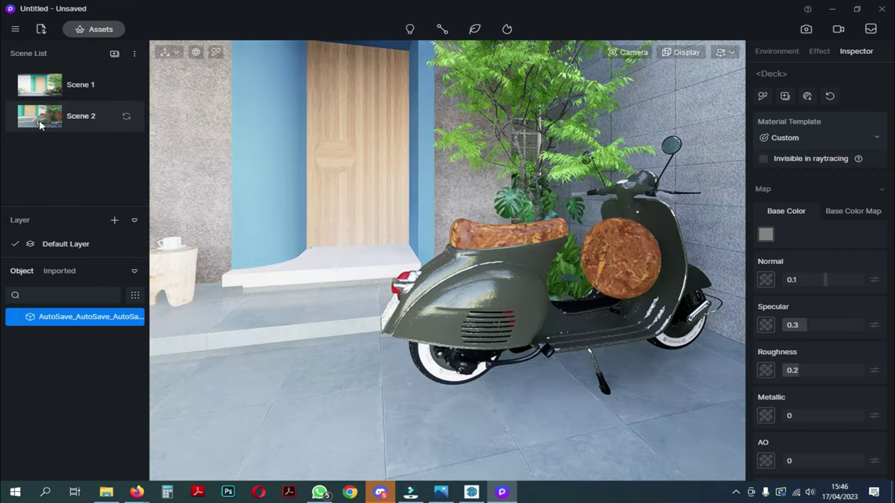
right_drag(373, 252, 164, 247)
scroll(352, 313, up, 6)
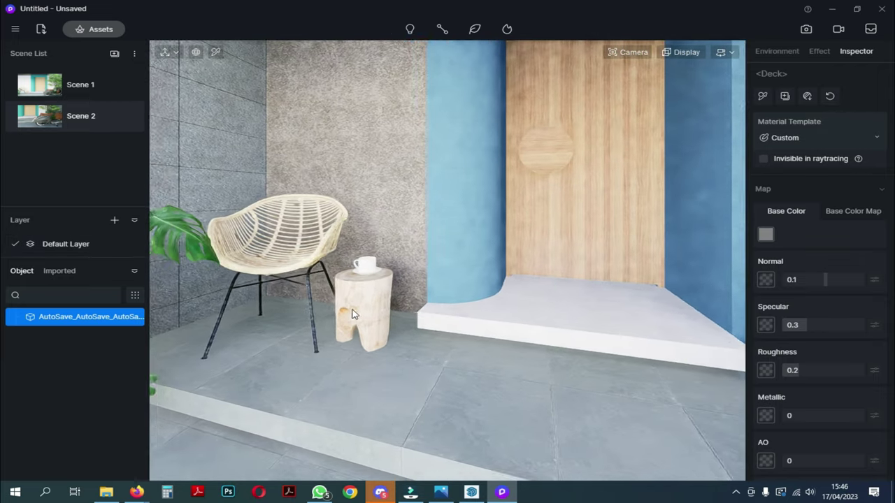
scroll(352, 314, up, 8)
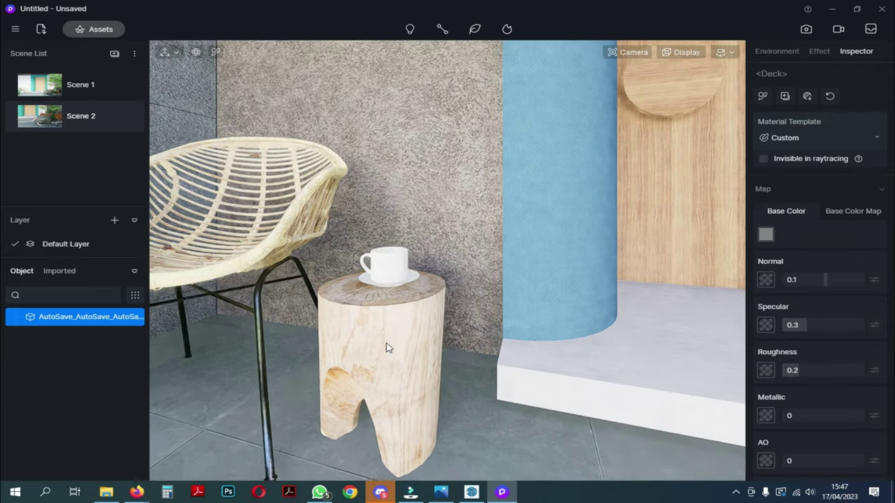
click(374, 296)
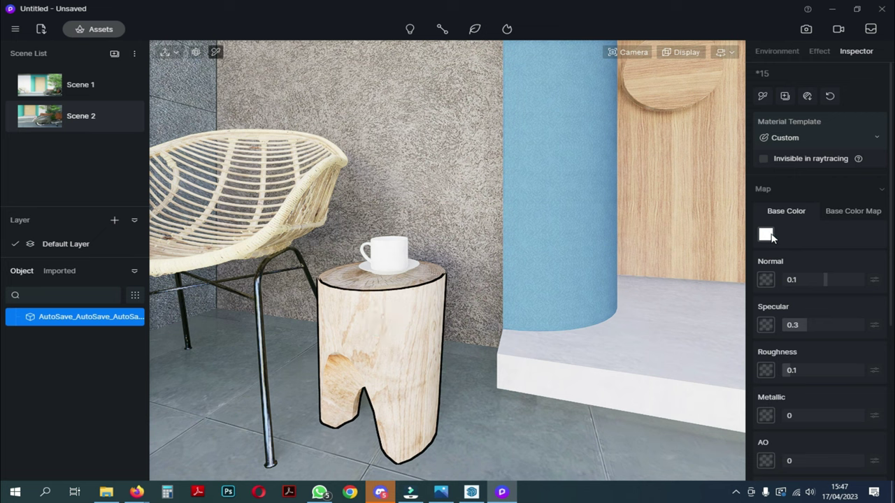
click(765, 235)
drag(759, 279, 759, 299)
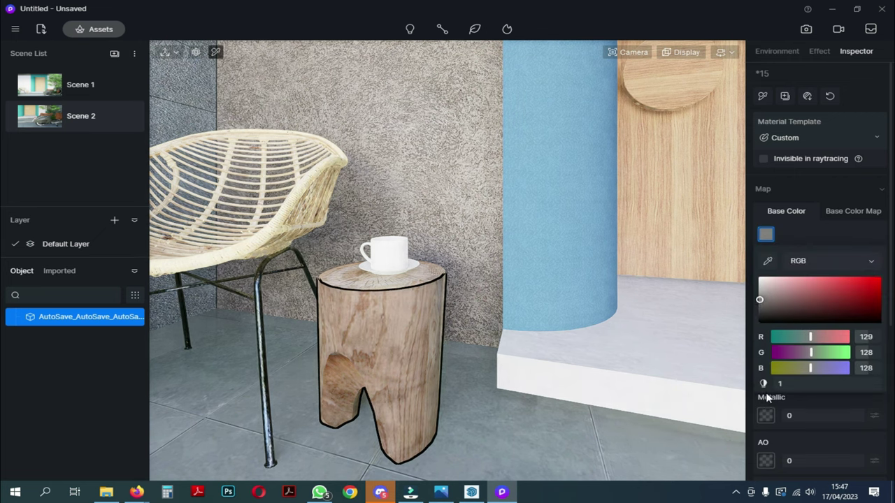
click(809, 399)
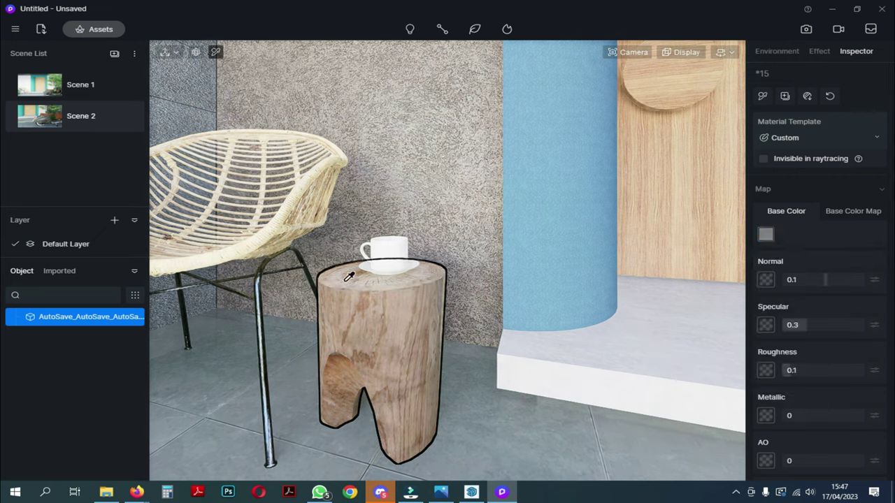
Darken the stool's top surface with a base color of RGB 108, 108, 108.
click(349, 277)
click(765, 235)
drag(760, 280, 758, 306)
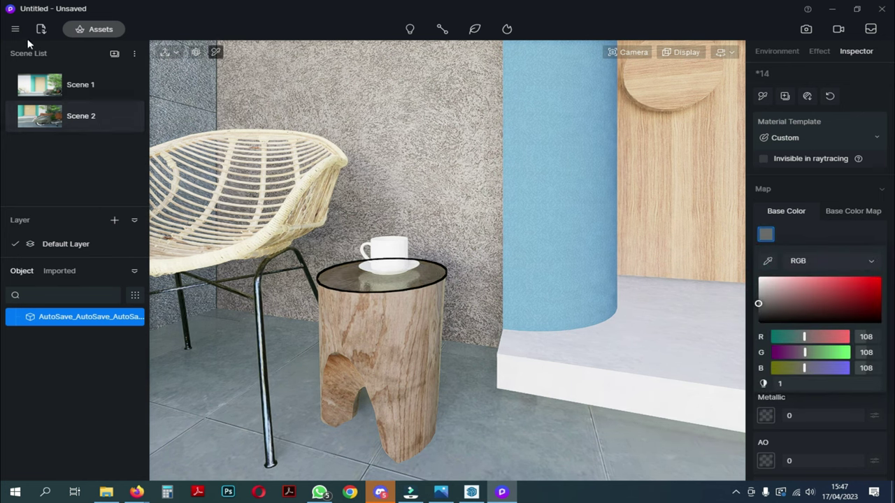
Search the material library for "mirror" and apply the Mirror material to the top of the stool.
click(98, 28)
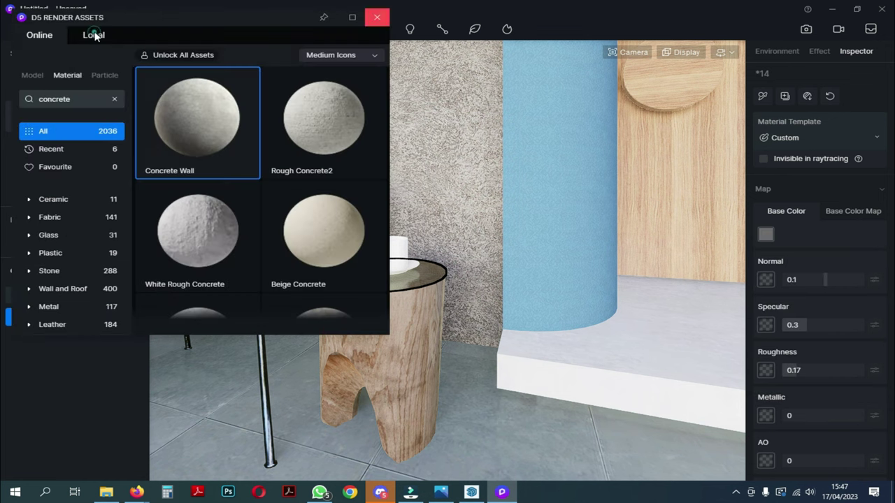
click(115, 99)
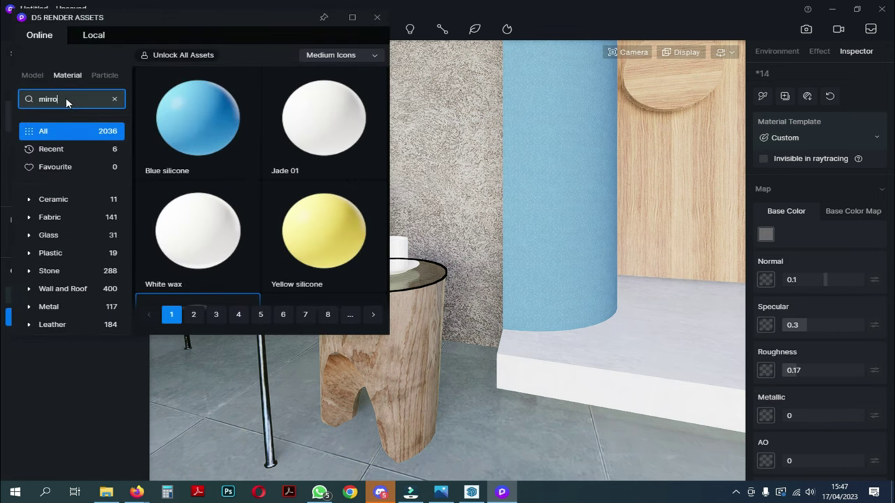
key(Return)
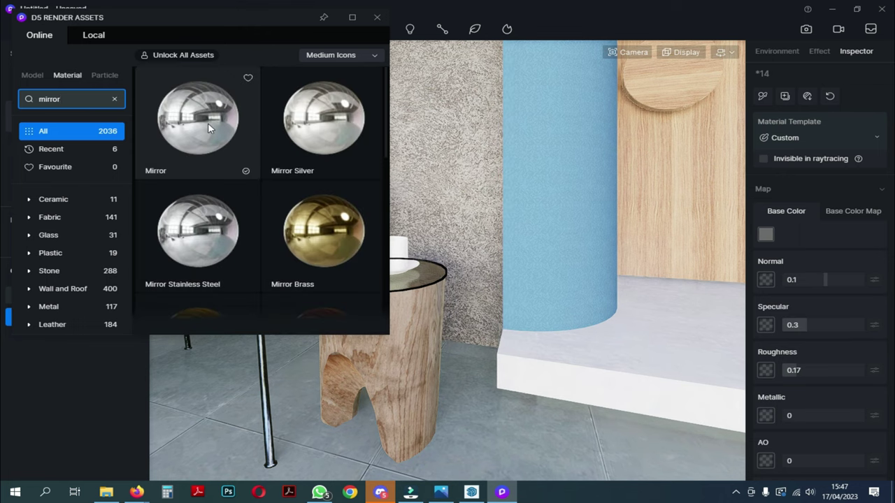
drag(207, 123, 428, 269)
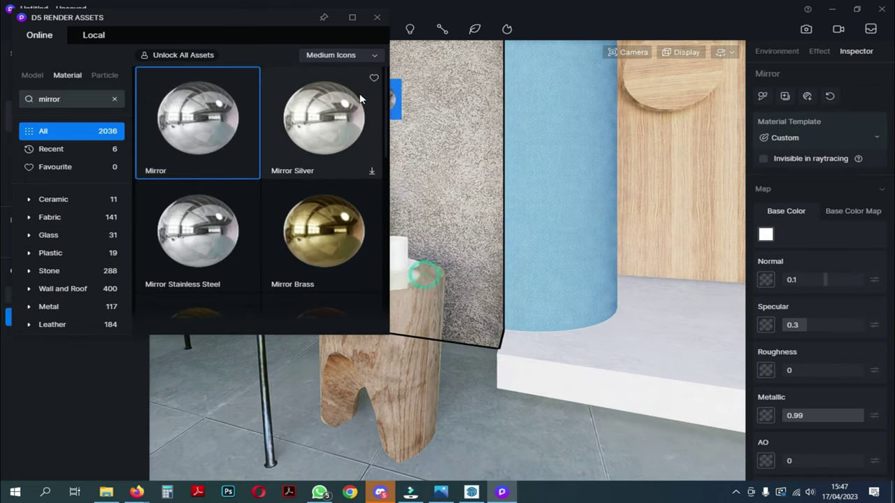
click(377, 16)
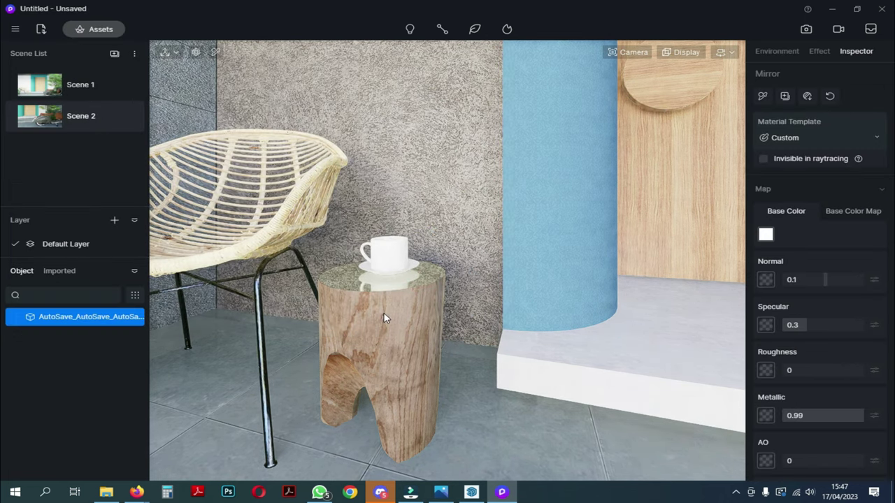
Pick the rattan material of the chair and set its roughness to 0.23.
key(a)
click(213, 53)
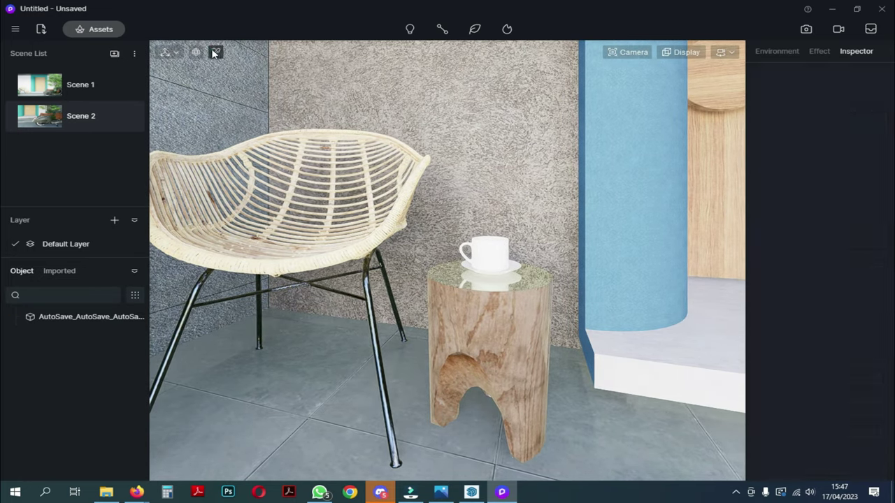
click(315, 258)
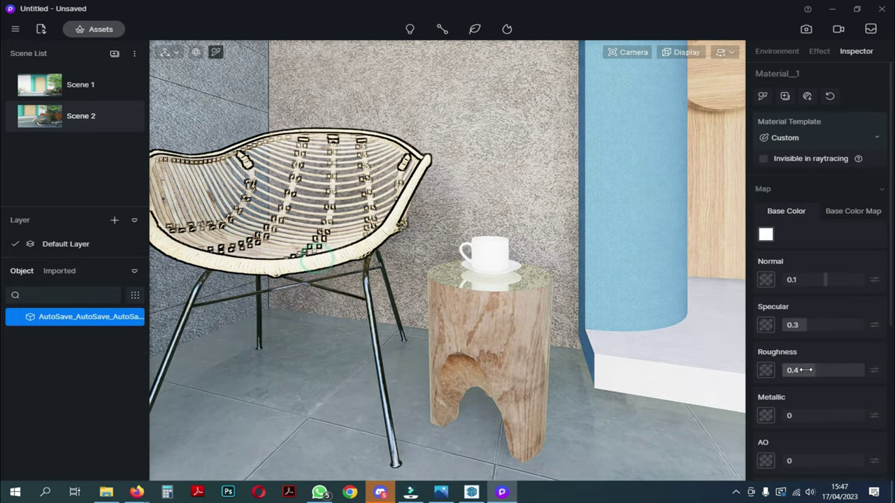
click(809, 371)
text(0.23)
key(Return)
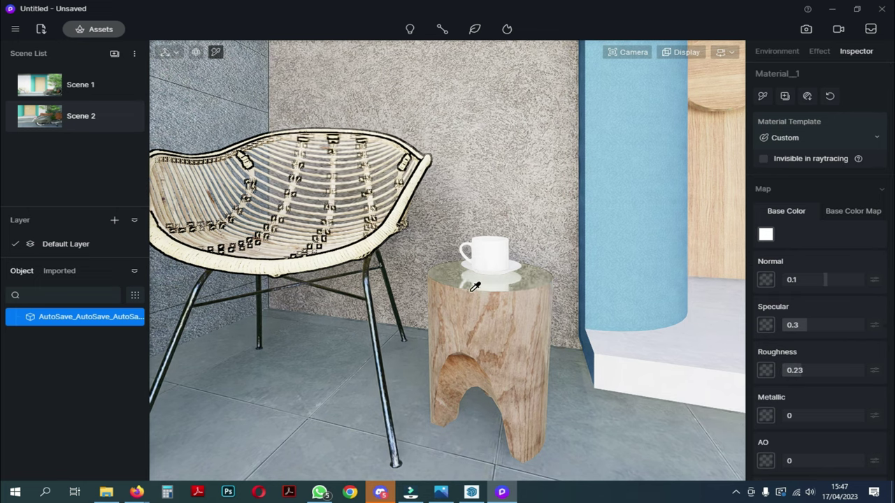
Darken the rattan chair's base color to a grey of RGB 129, 126, 126.
click(766, 236)
click(763, 301)
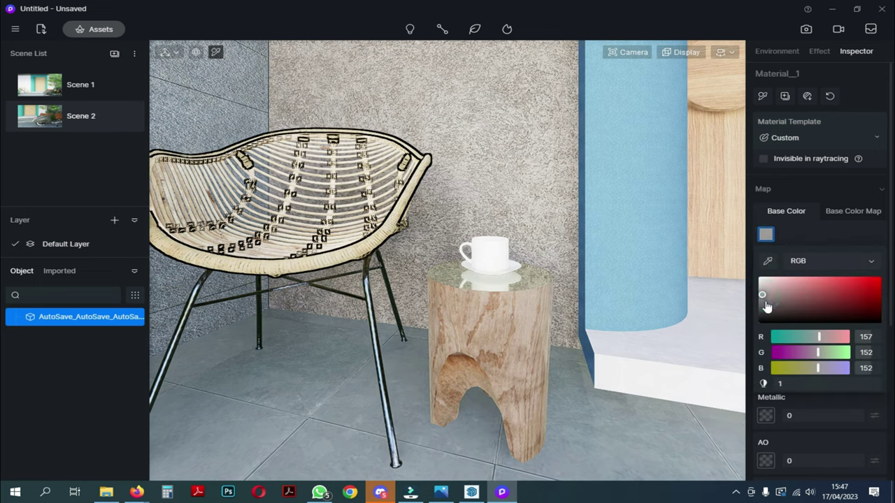
click(761, 306)
drag(761, 306, 762, 299)
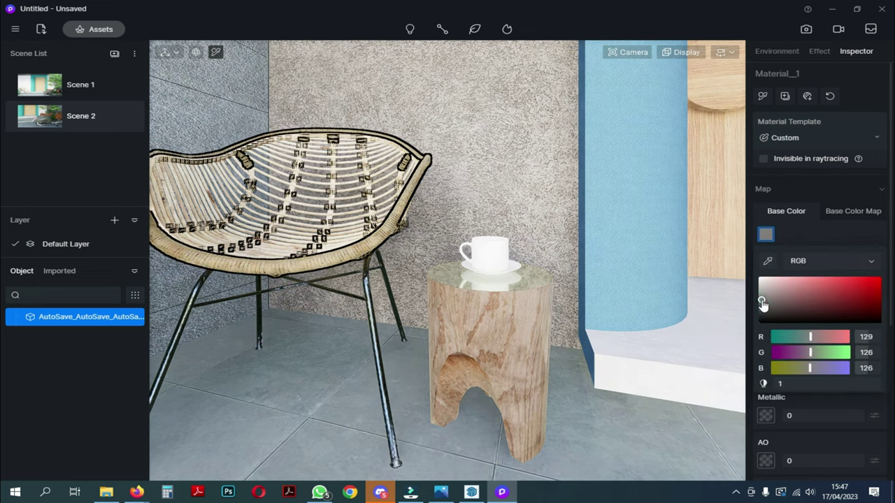
Frame the doorstep, clear the old material search and open the Polished Ceramics category of the material library.
key(a)
right_drag(578, 322, 660, 336)
key(d)
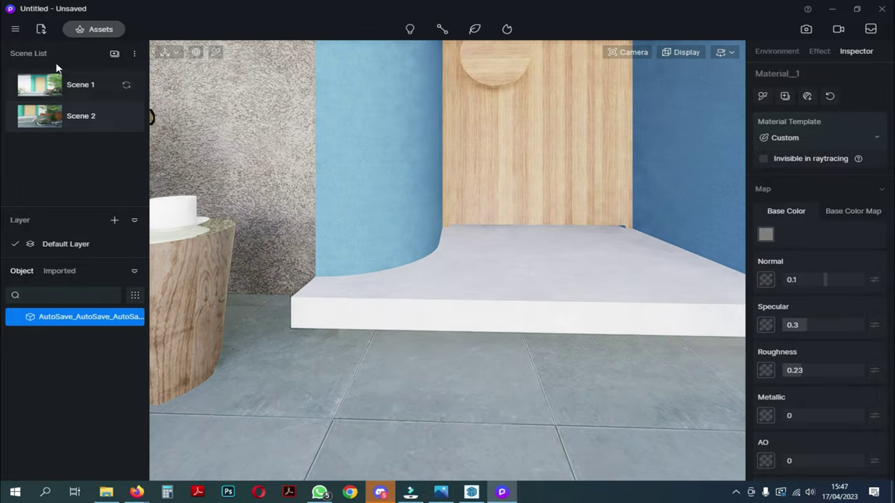
click(93, 32)
click(56, 199)
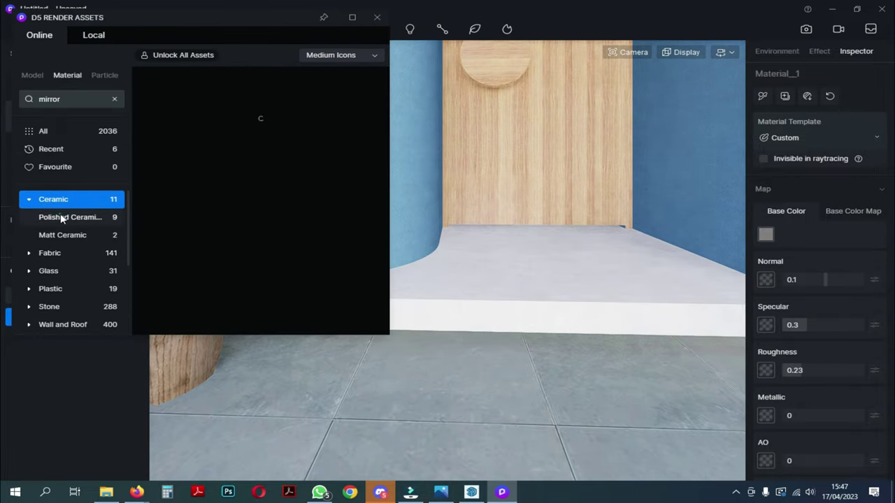
click(60, 217)
click(114, 98)
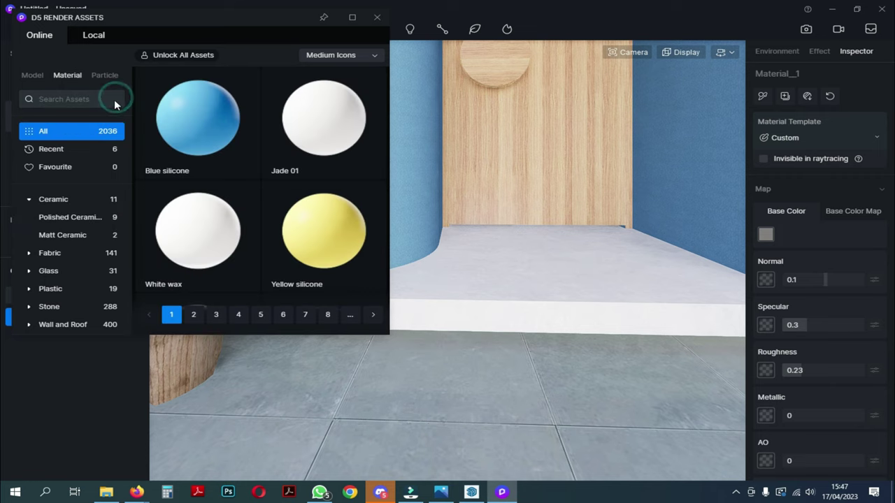
scroll(259, 175, down, 2)
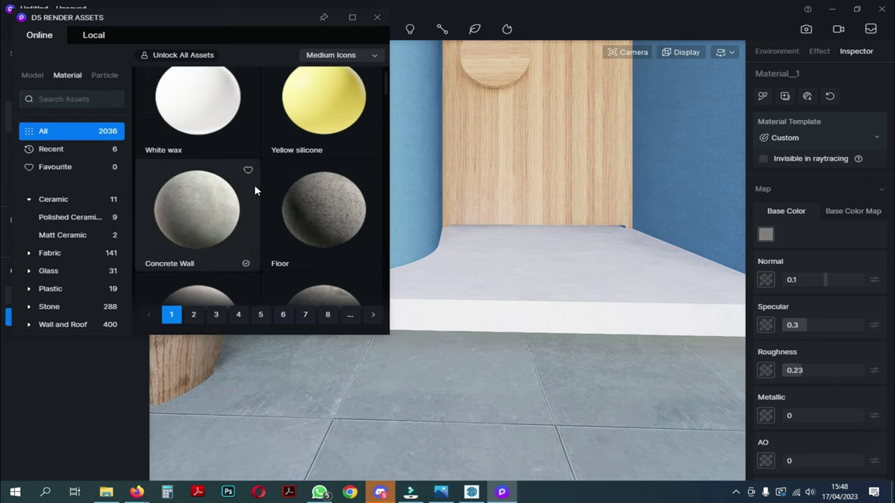
click(63, 218)
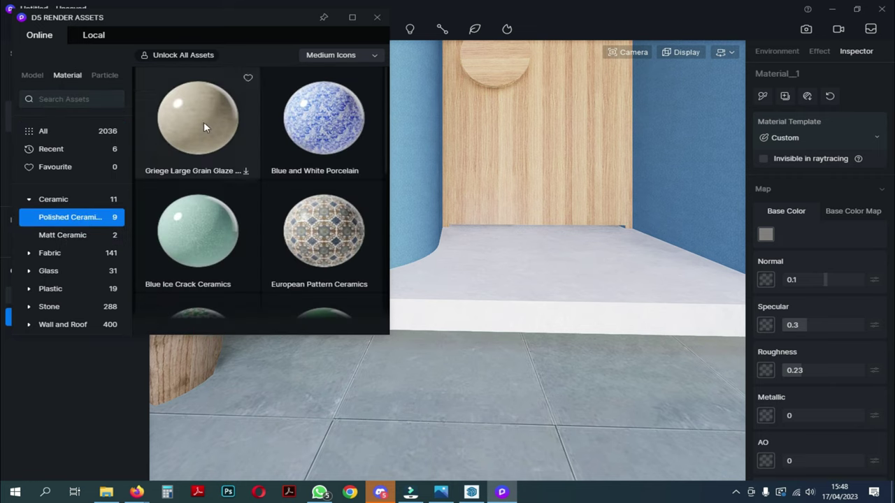
Download the Griege Large Grain Glaze Ceramics material and apply it to the doorstep.
scroll(203, 119, down, 2)
scroll(203, 119, up, 2)
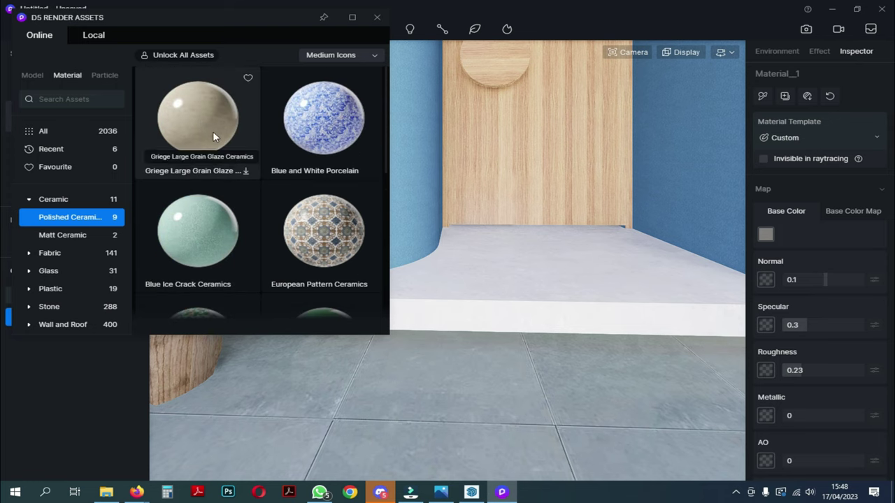
click(212, 131)
scroll(231, 209, down, 6)
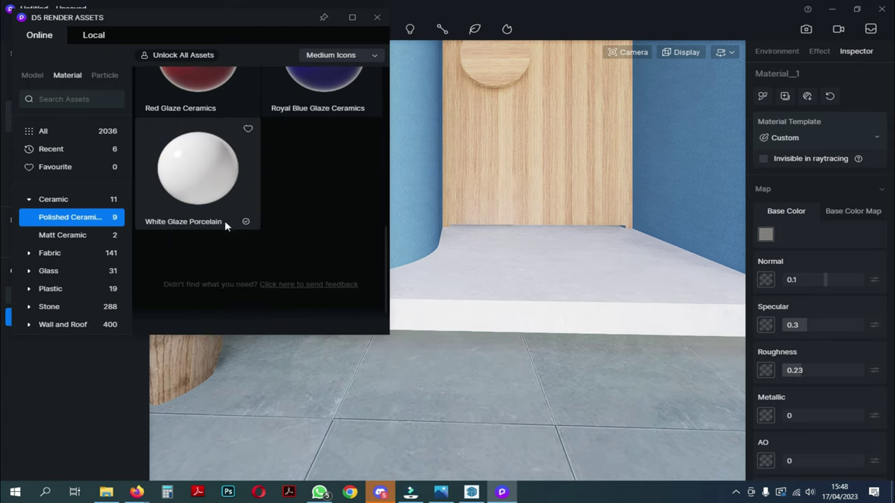
scroll(224, 223, up, 6)
drag(198, 119, 545, 274)
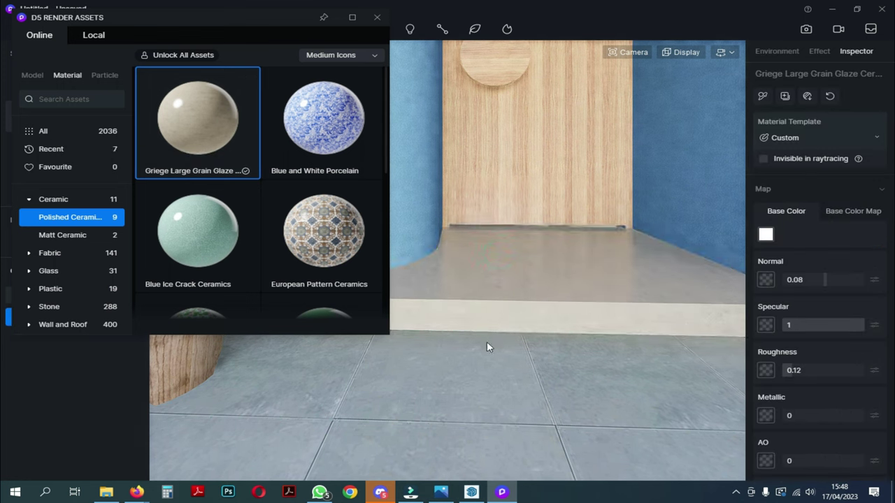
Try the White Glaze Porcelain material on the doorstep.
scroll(226, 259, down, 7)
drag(203, 171, 548, 249)
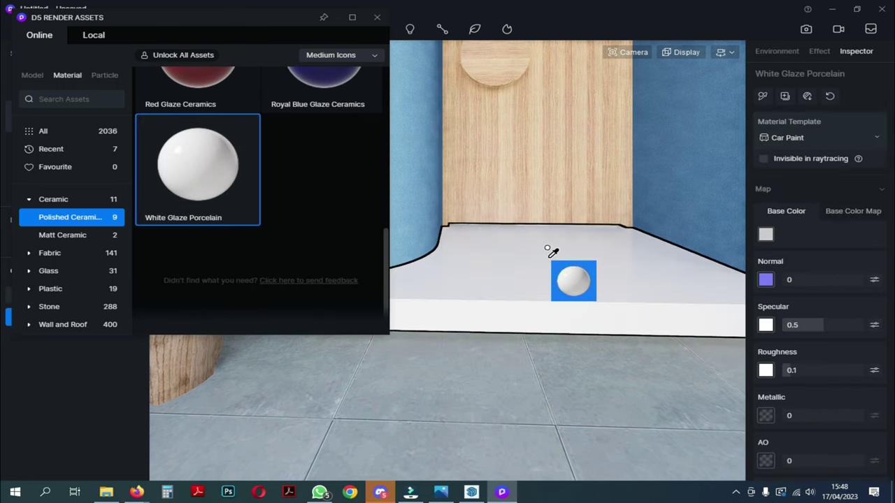
Reapply Griege Large Grain Glaze Ceramics to the doorstep and close the asset library.
scroll(236, 233, up, 7)
click(226, 107)
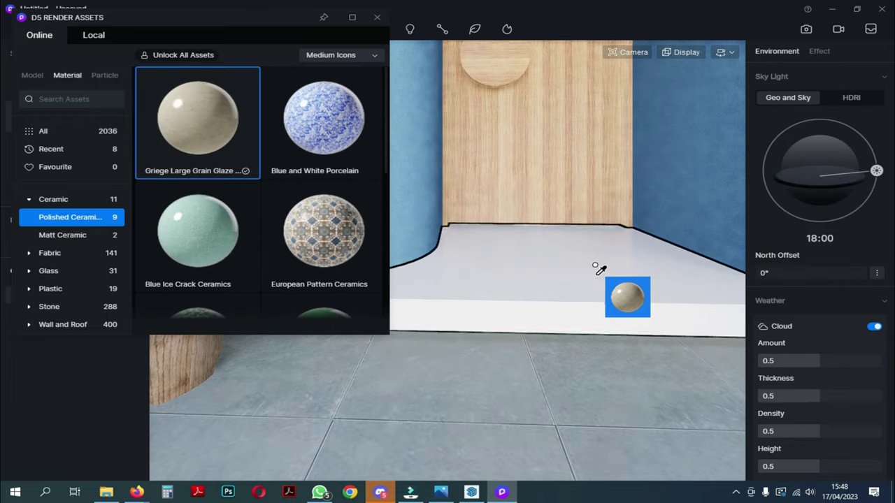
drag(600, 269, 552, 253)
click(377, 16)
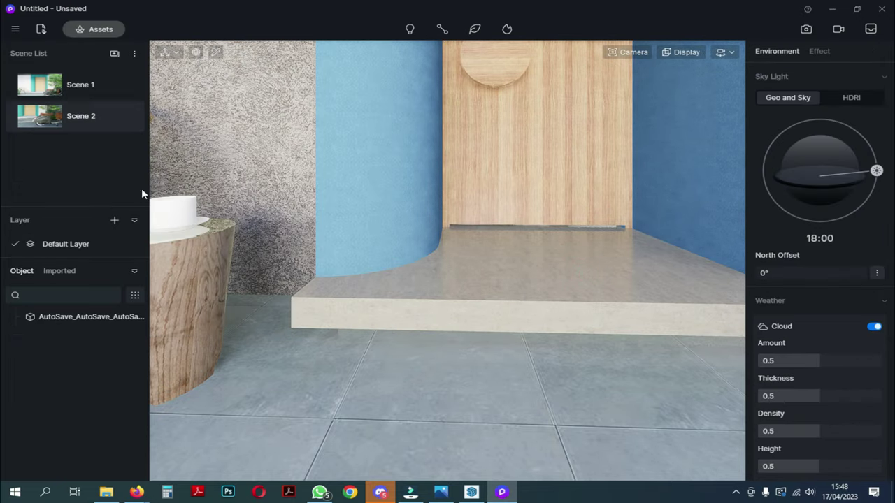
Return to Scene 1 and apply the White Glaze Porcelain material to the Buddha statue.
click(39, 87)
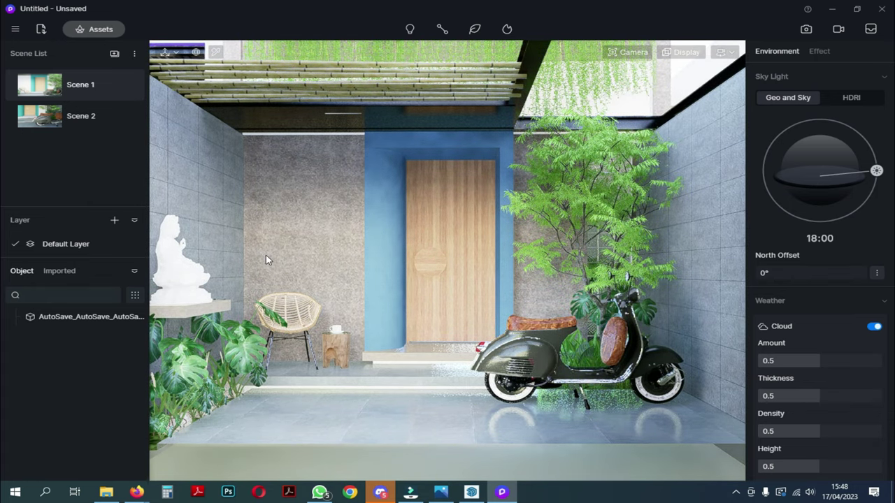
click(214, 53)
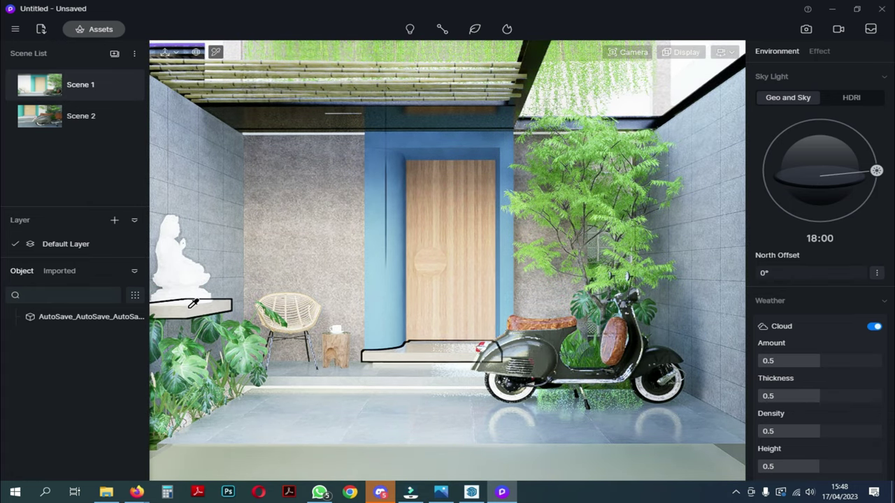
click(184, 280)
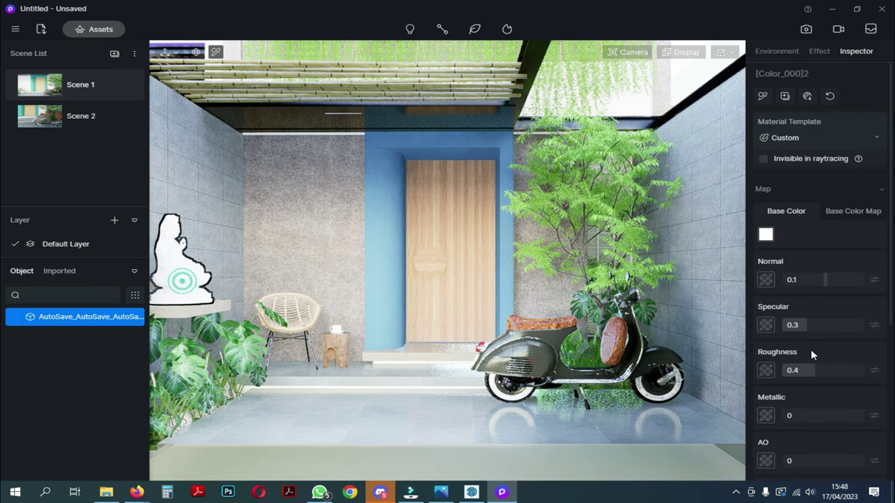
click(87, 32)
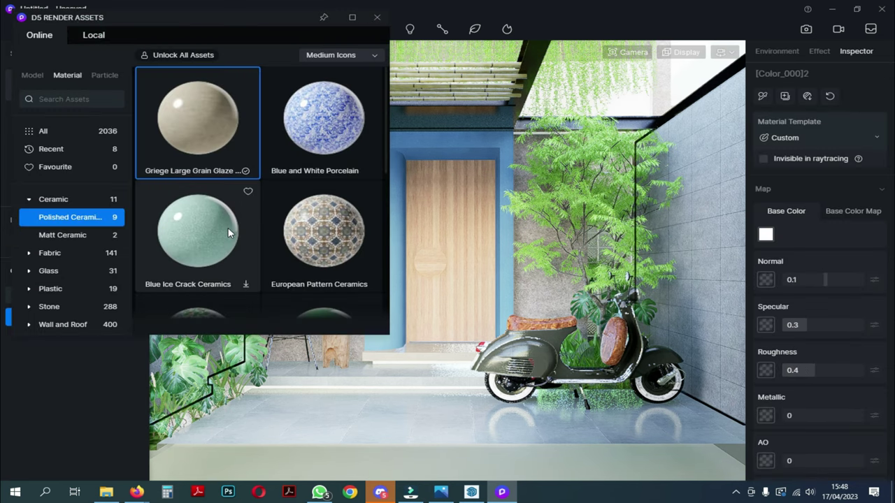
scroll(198, 175, down, 6)
click(189, 174)
click(378, 19)
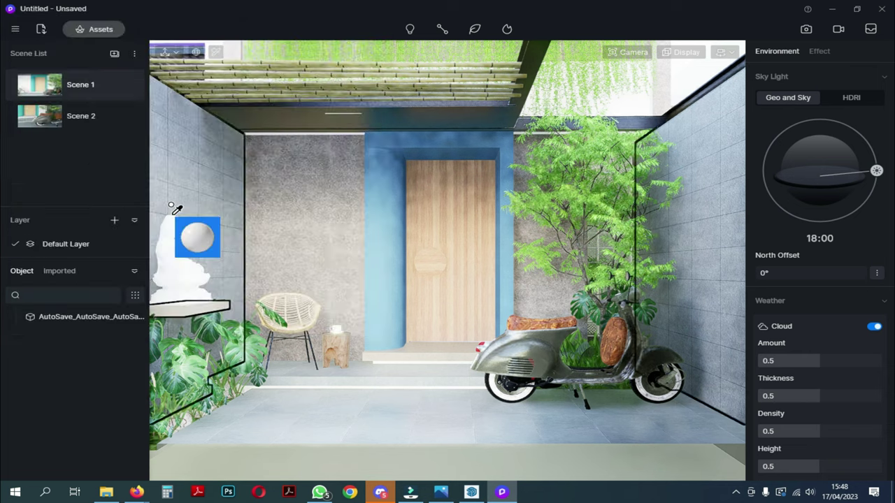
click(174, 251)
right_click(297, 262)
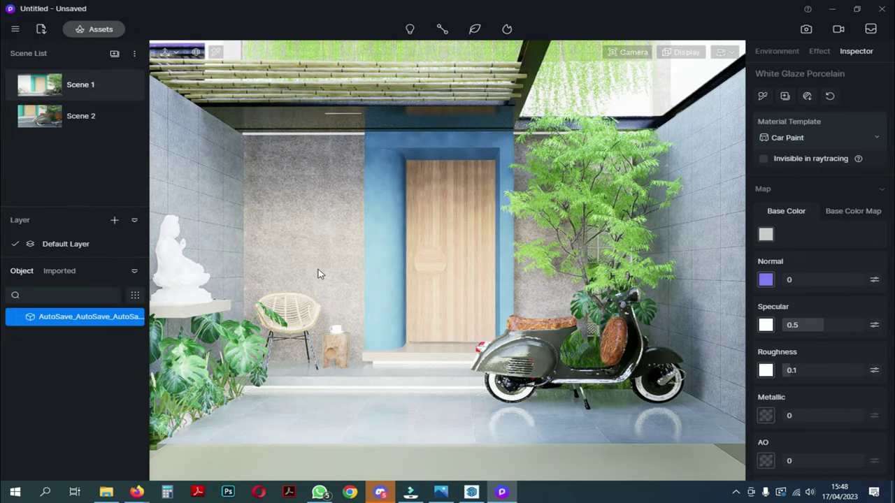
Browse the Character models in the Parent-child category and download the Father daughter 01 model.
click(85, 35)
click(33, 75)
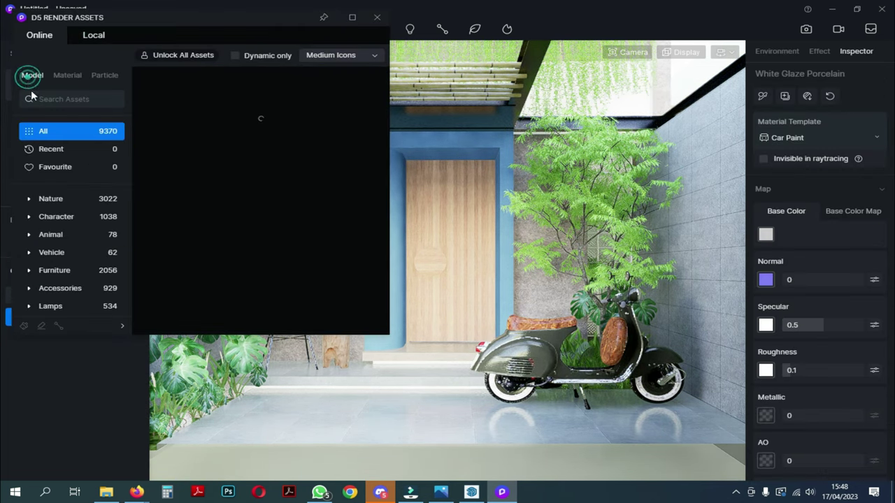
click(56, 217)
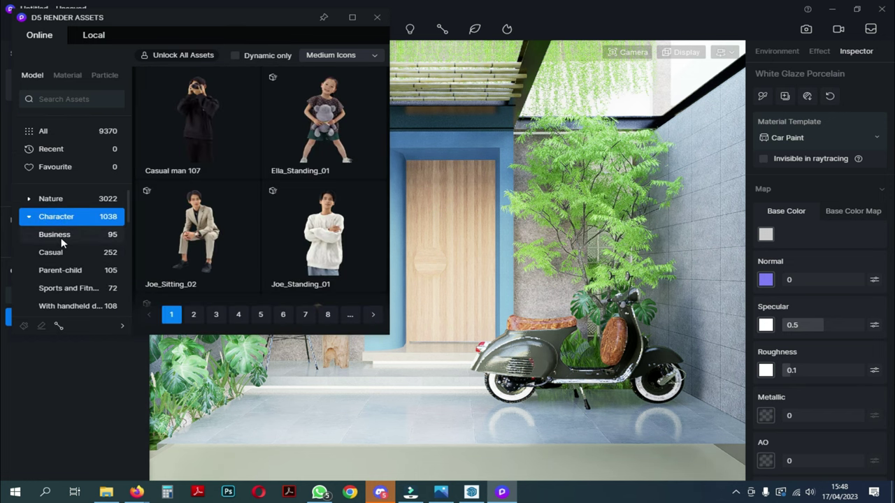
click(59, 254)
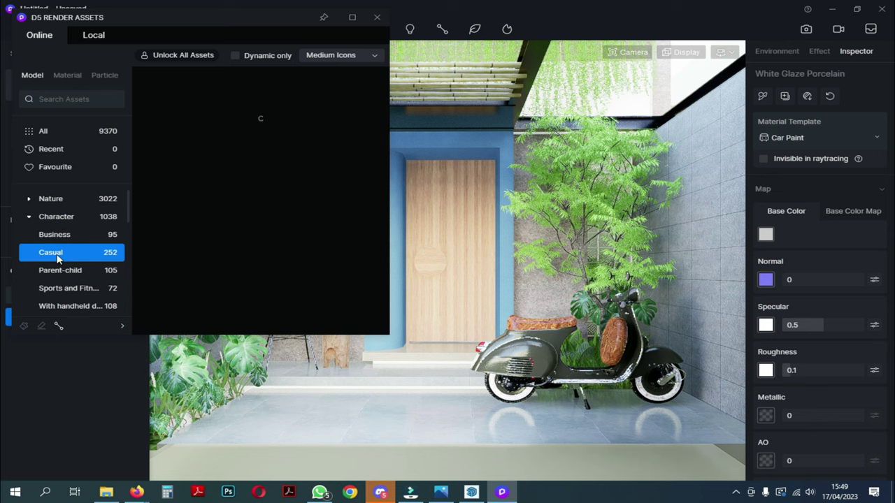
click(61, 271)
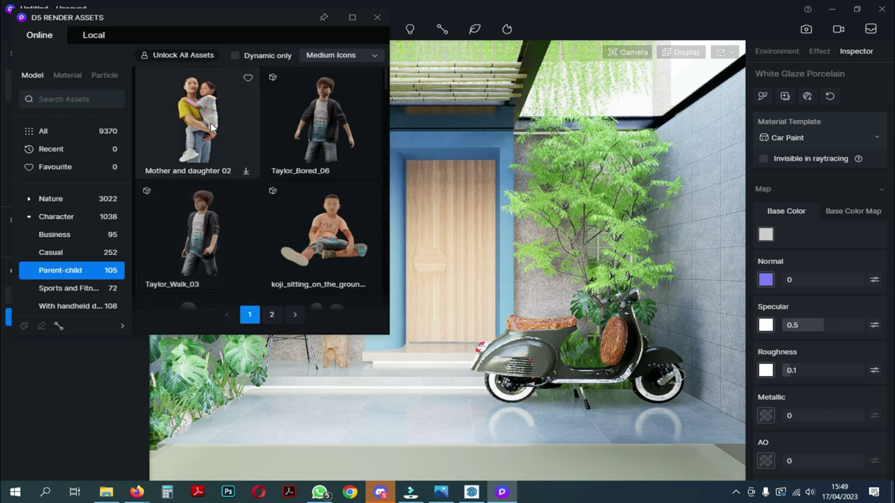
scroll(232, 175, down, 3)
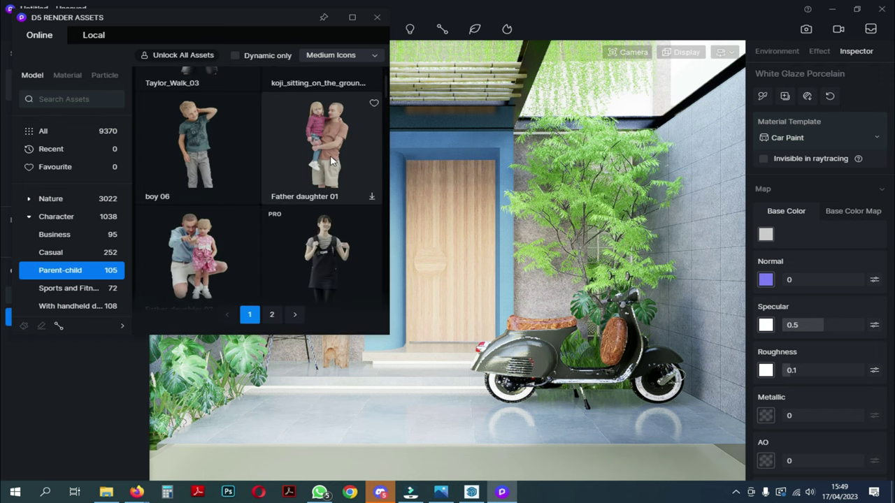
click(371, 196)
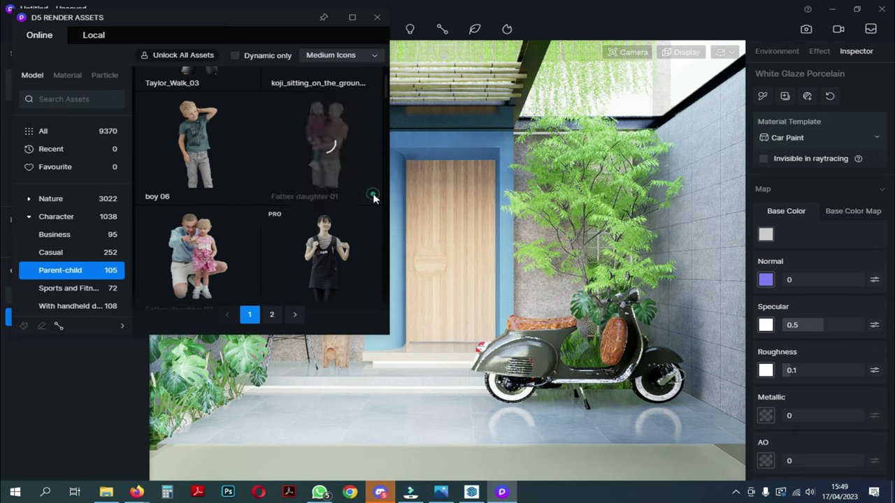
scroll(271, 199, up, 2)
scroll(270, 199, down, 4)
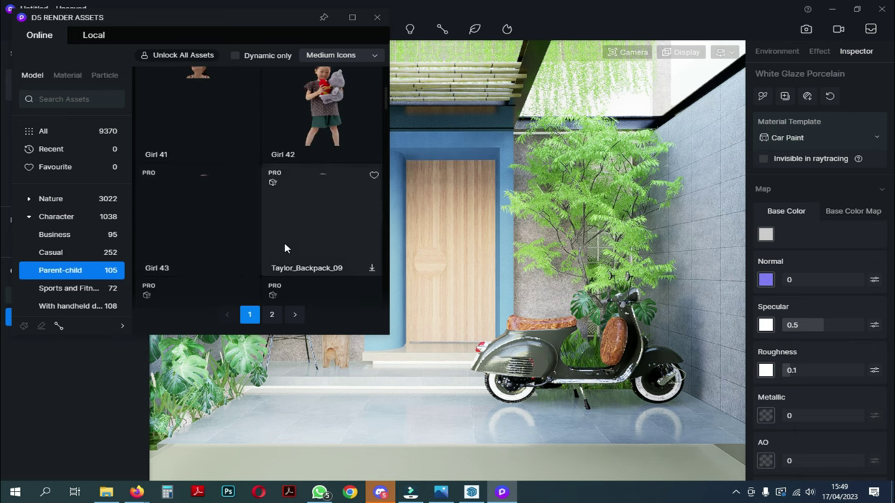
scroll(269, 225, up, 4)
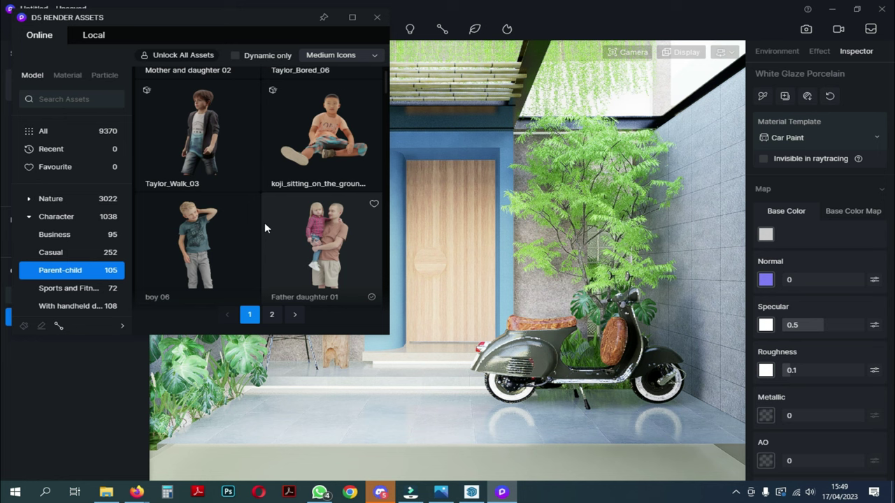
Place one Father daughter 01 figure in front of the wooden door and close the asset library.
click(316, 234)
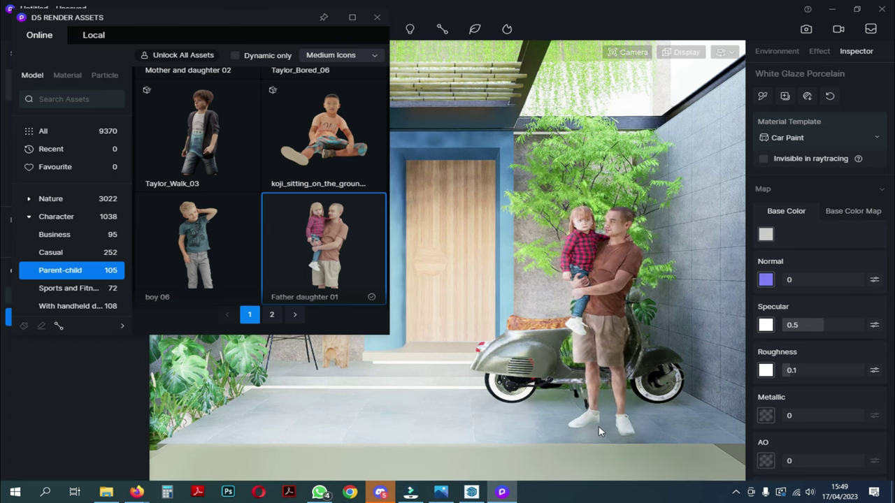
click(446, 372)
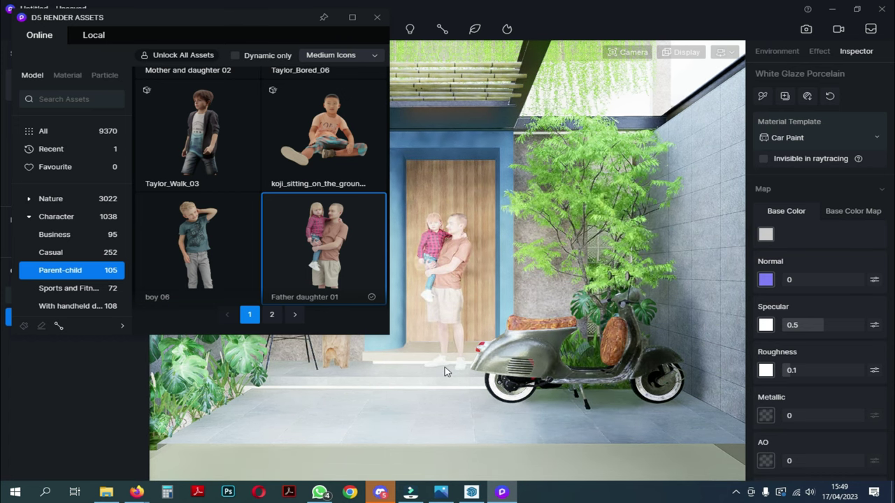
click(445, 369)
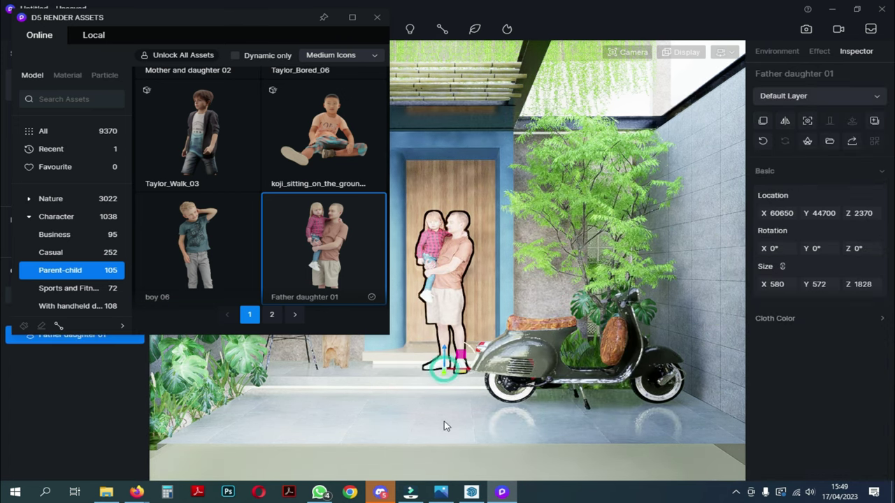
click(445, 423)
click(379, 19)
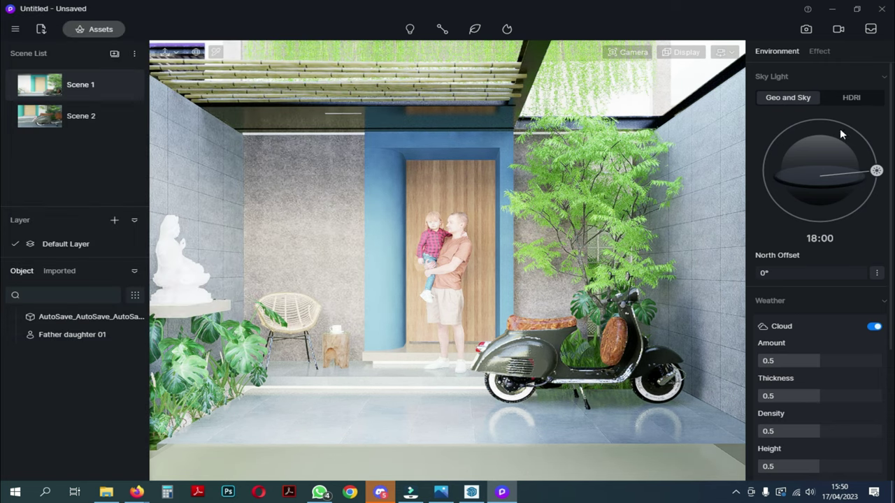
Turn off automatic exposure in the post-processing effects and set the exposure to 0.29.
scroll(823, 205, down, 5)
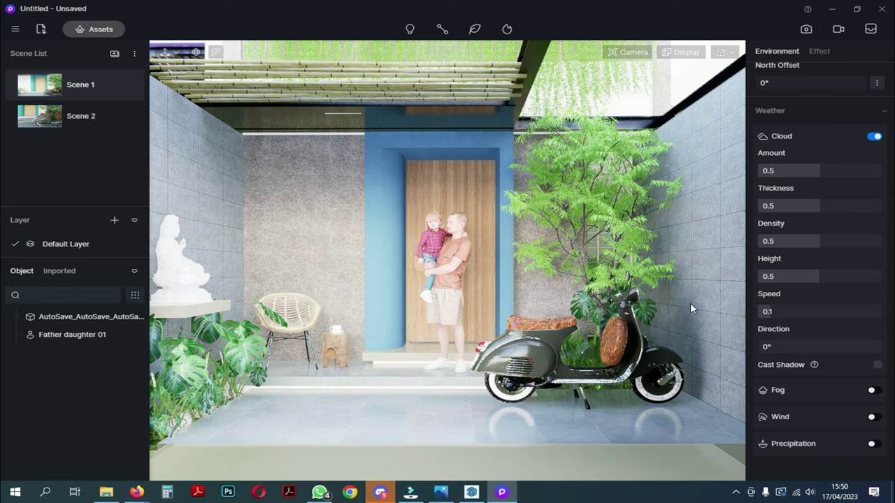
click(819, 53)
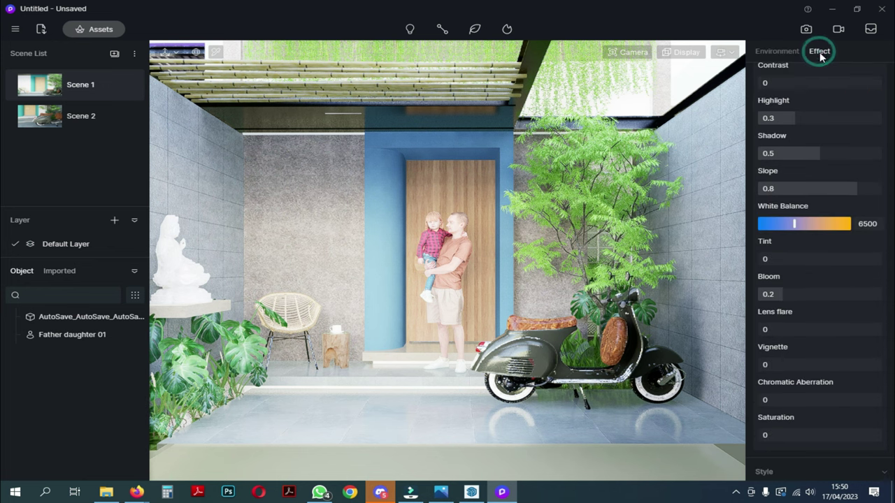
drag(888, 251, 886, 203)
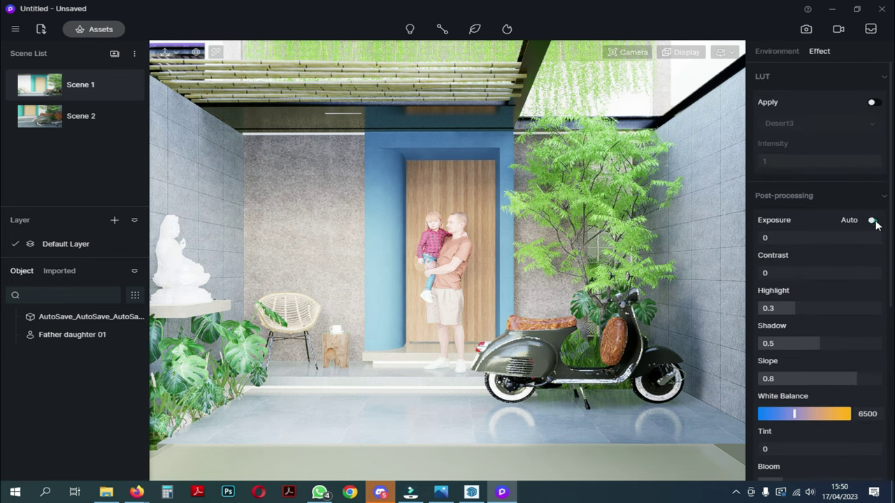
click(873, 220)
drag(827, 235, 834, 236)
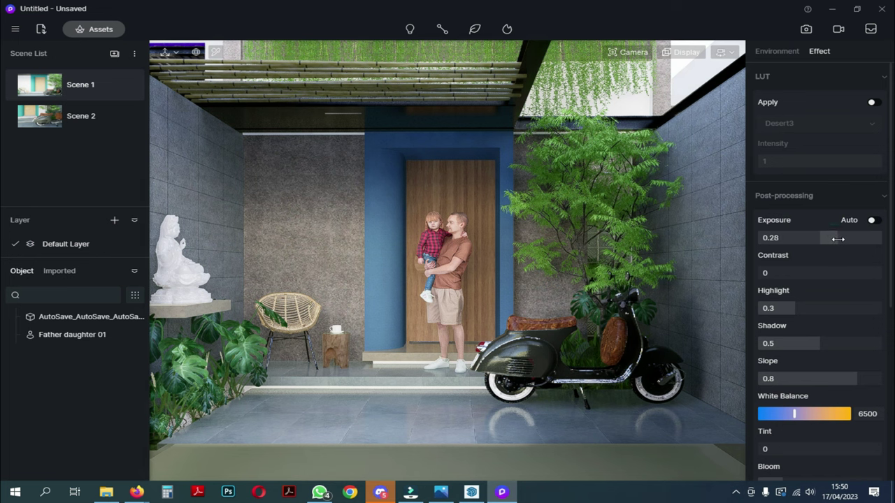
drag(838, 239, 837, 239)
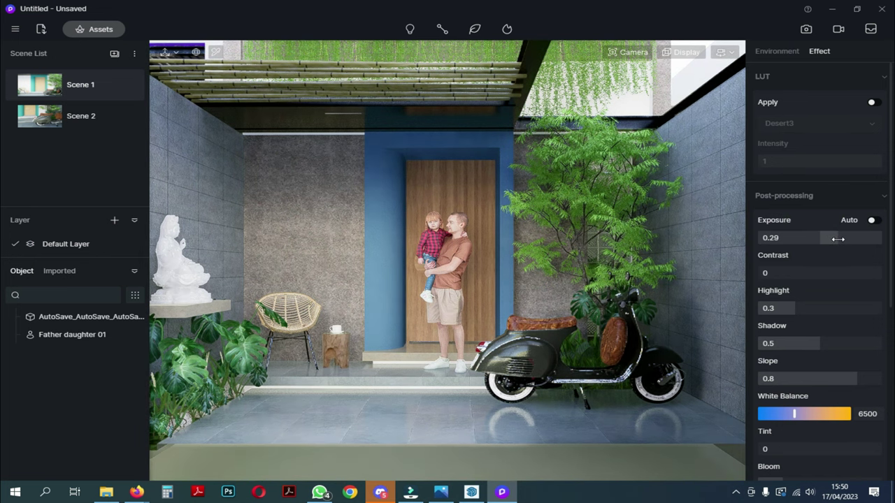
click(445, 196)
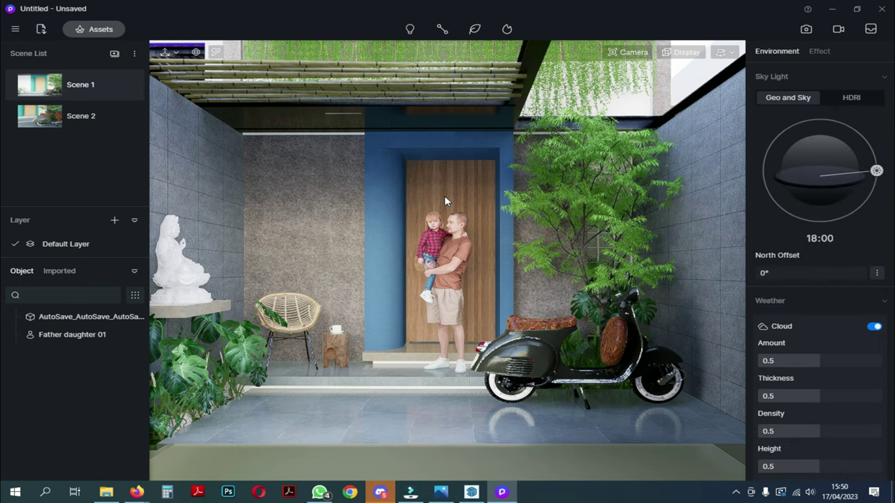
Open Scene 2, switch the camera to perspective view and examine the porch walls and hanging plants up close.
click(38, 117)
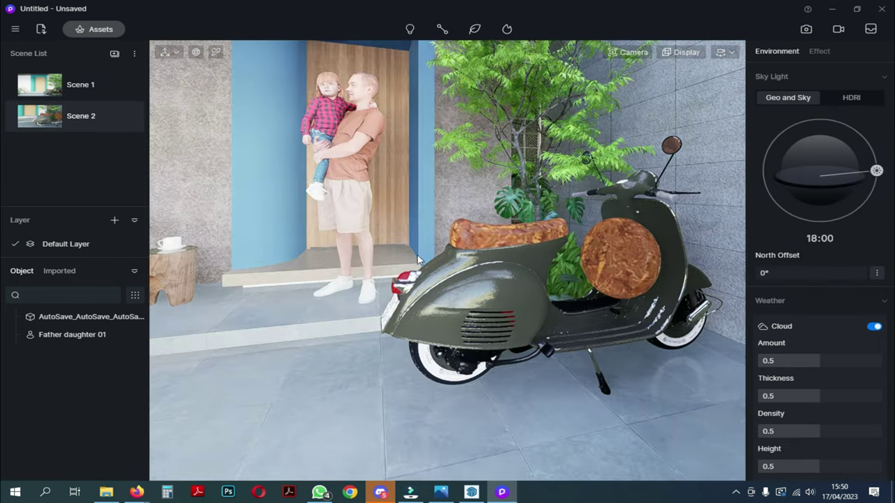
right_drag(335, 165, 287, 68)
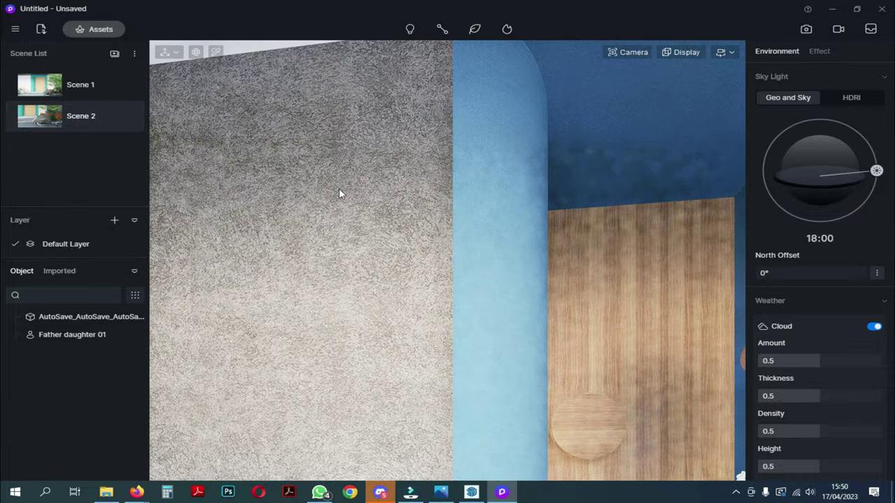
click(619, 51)
click(607, 299)
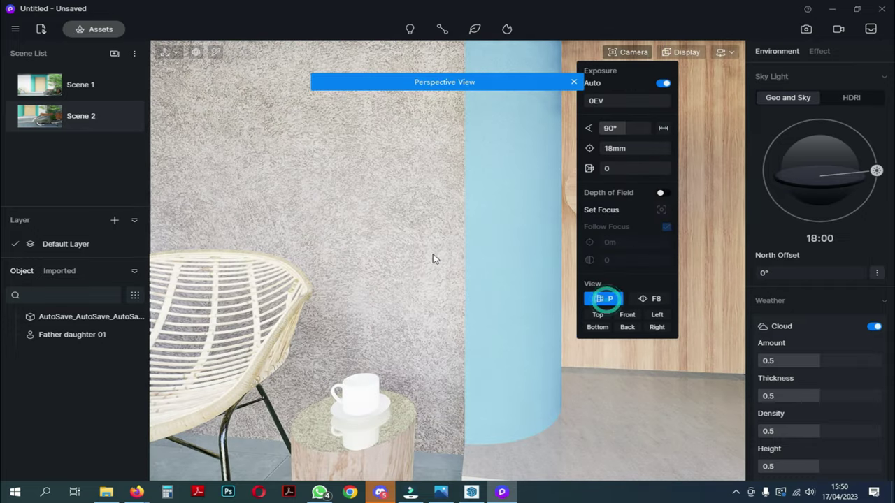
right_drag(433, 282, 300, 27)
right_drag(329, 217, 557, 300)
scroll(326, 154, up, 5)
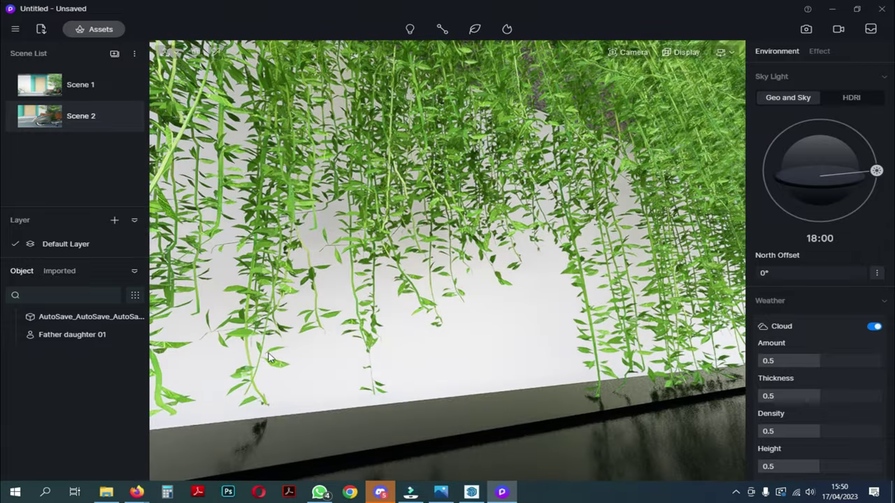
Compare the saved camera views of Scene 1 and Scene 2, finishing on Scene 2.
click(43, 114)
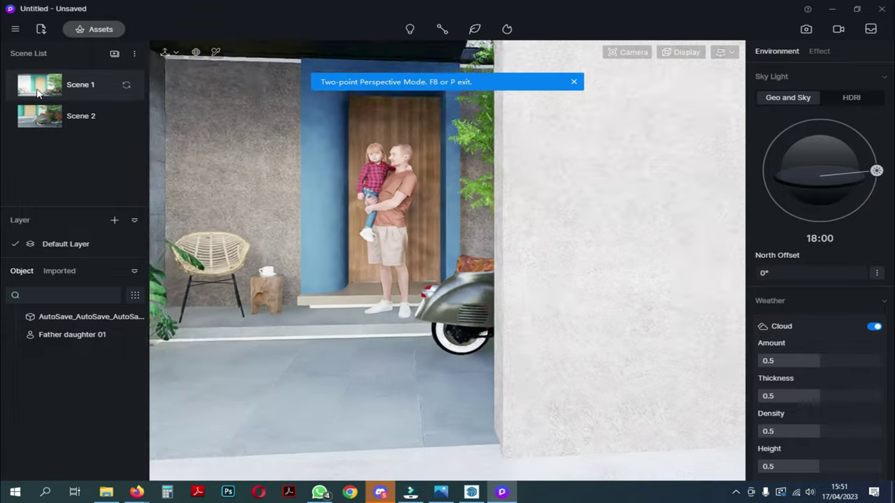
click(39, 92)
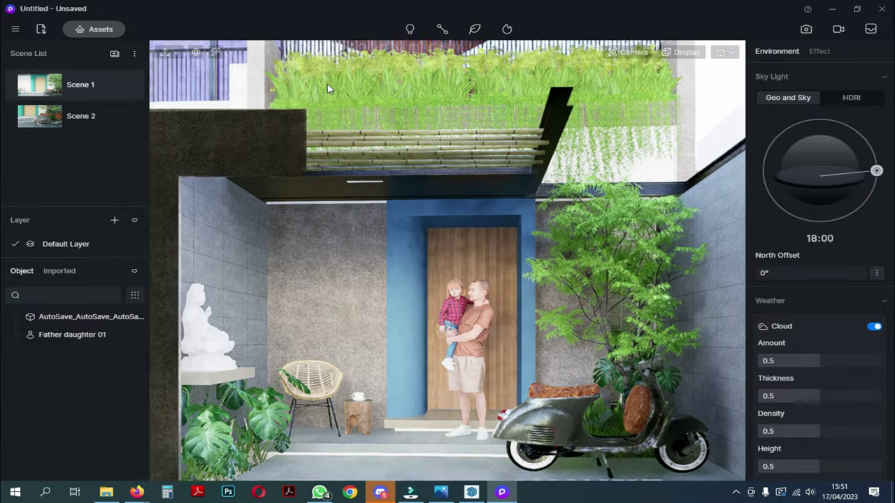
click(44, 116)
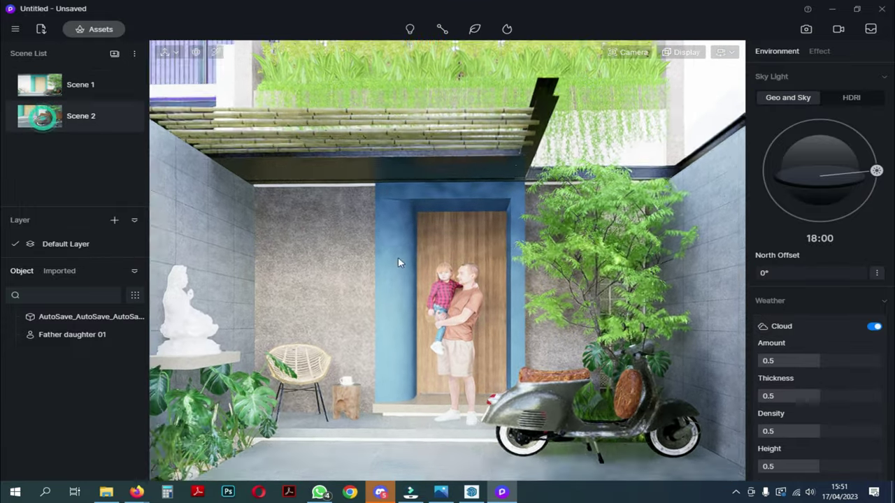
scroll(400, 266, up, 5)
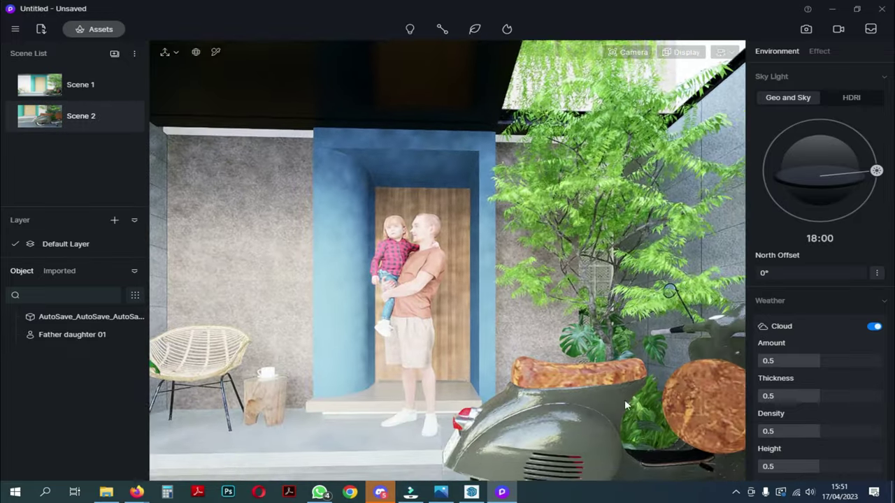
Change Scene 2 from two-point perspective to the normal perspective view and update the saved scene.
click(637, 54)
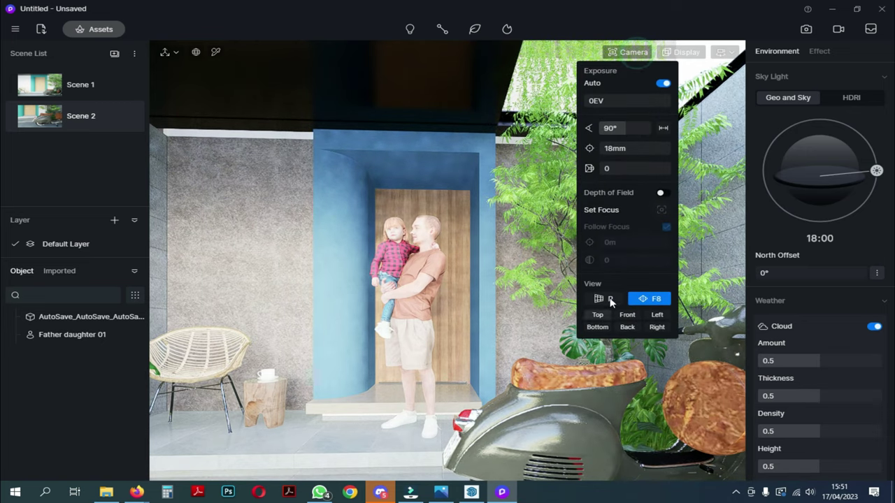
click(609, 299)
click(121, 117)
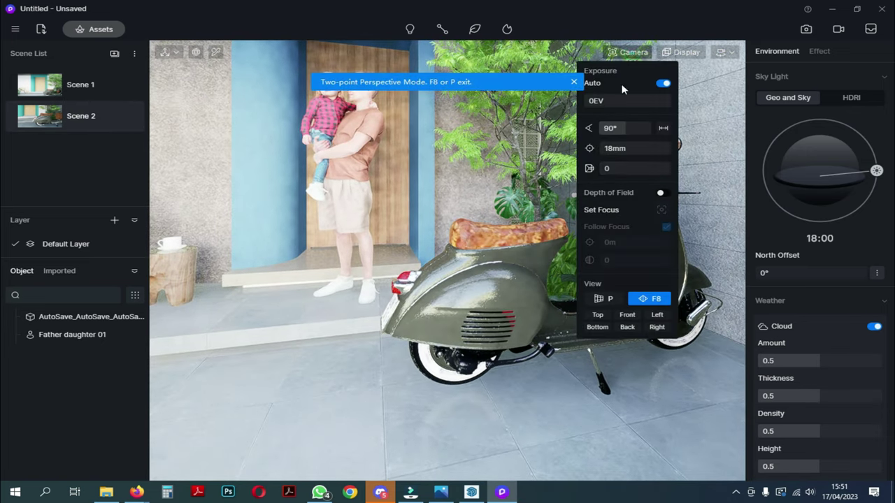
click(604, 299)
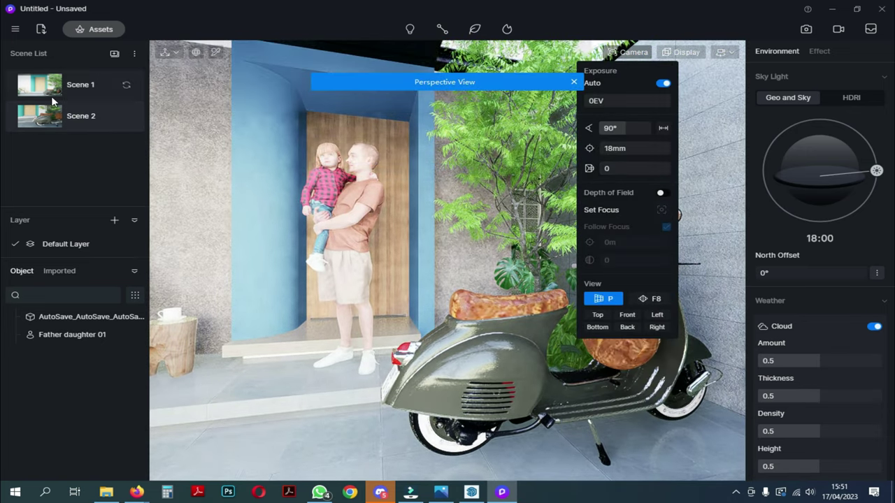
click(125, 116)
Set the roughness of the grey tiled wall material behind the scooter to 0.15.
right_drag(424, 214, 722, 390)
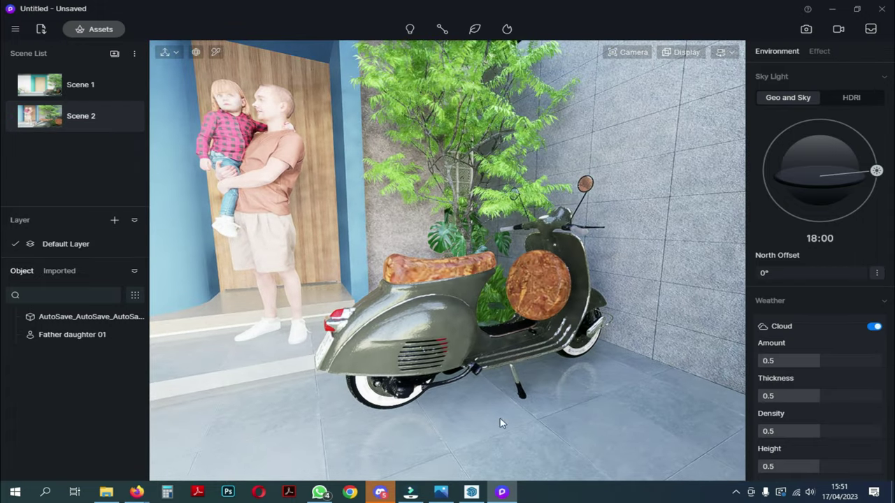
right_drag(415, 408, 535, 409)
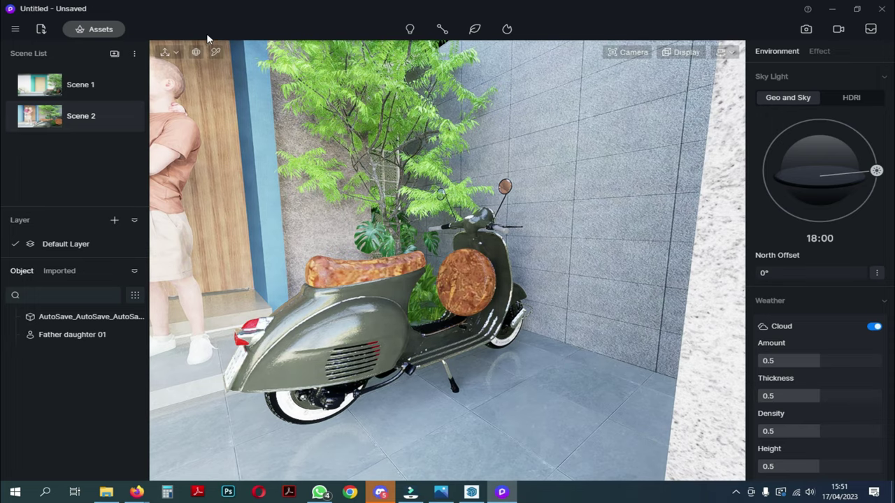
click(613, 150)
click(797, 369)
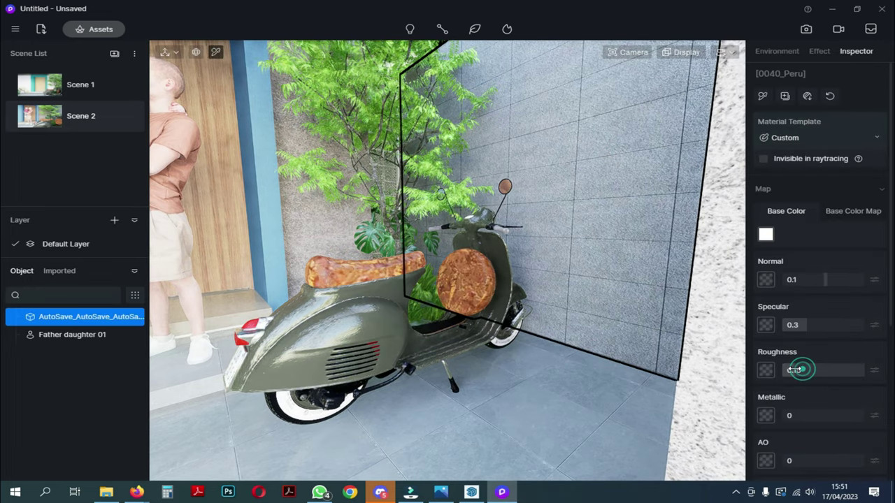
Try the Invisible in raytracing option on the grey wall material, read its help text and deselect the wall.
scroll(384, 175, up, 5)
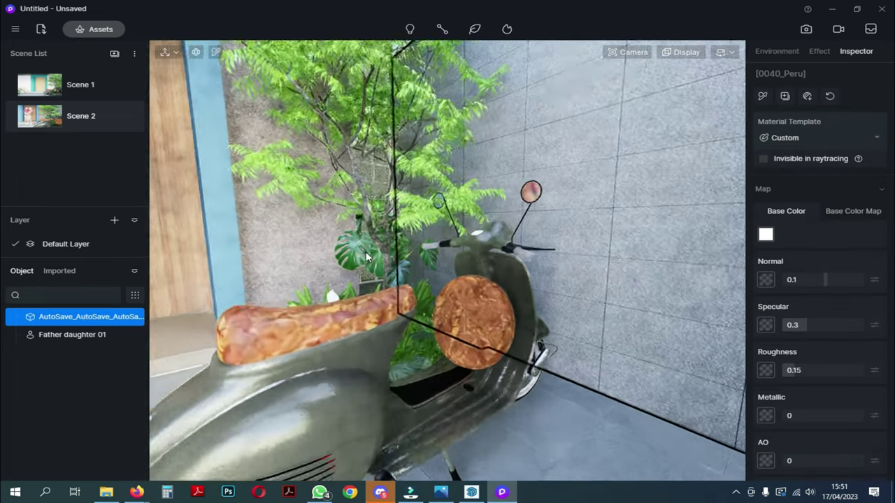
scroll(366, 257, up, 10)
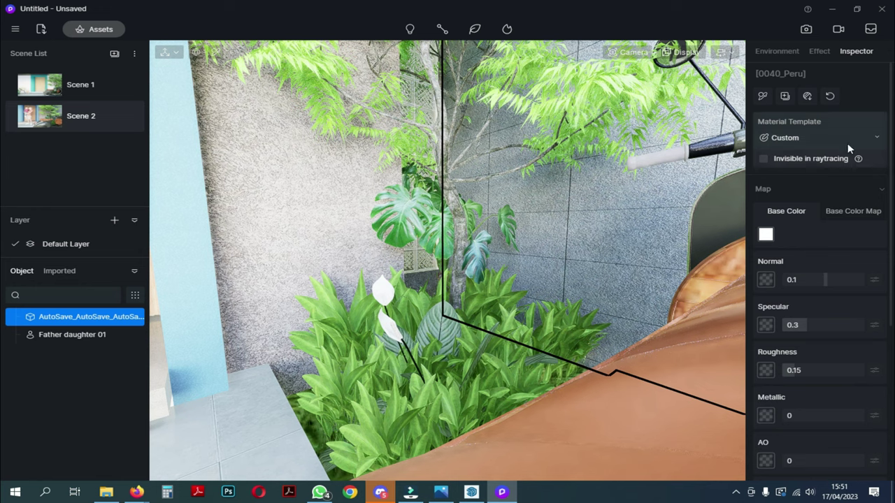
click(763, 159)
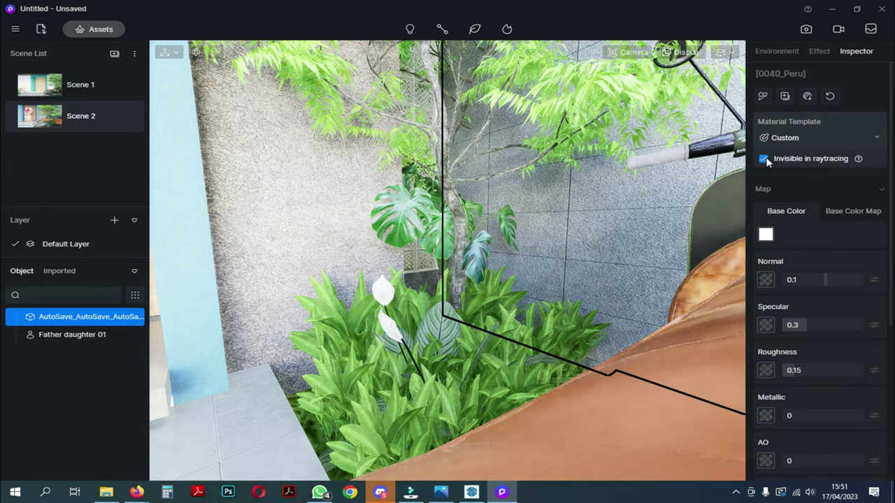
click(764, 159)
mouse_move(858, 160)
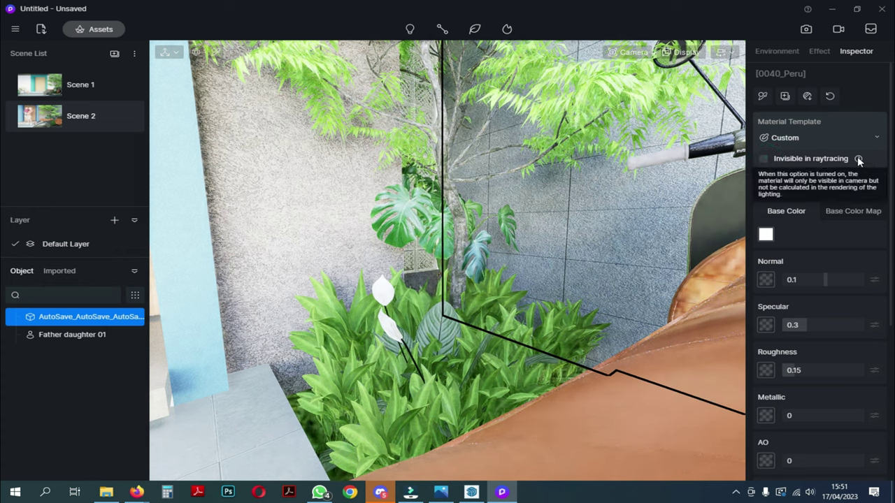
click(71, 336)
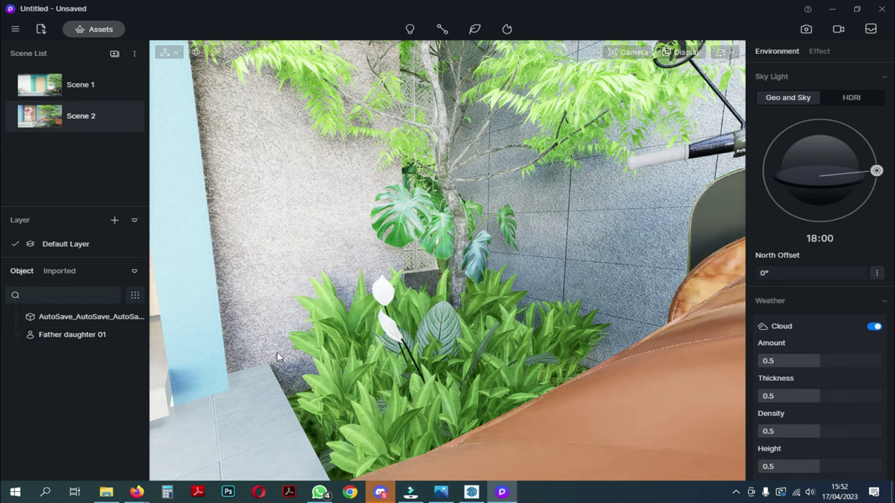
In Scene 1, turn off automatic exposure, set the exposure to 0.3 and update the saved scene.
click(81, 85)
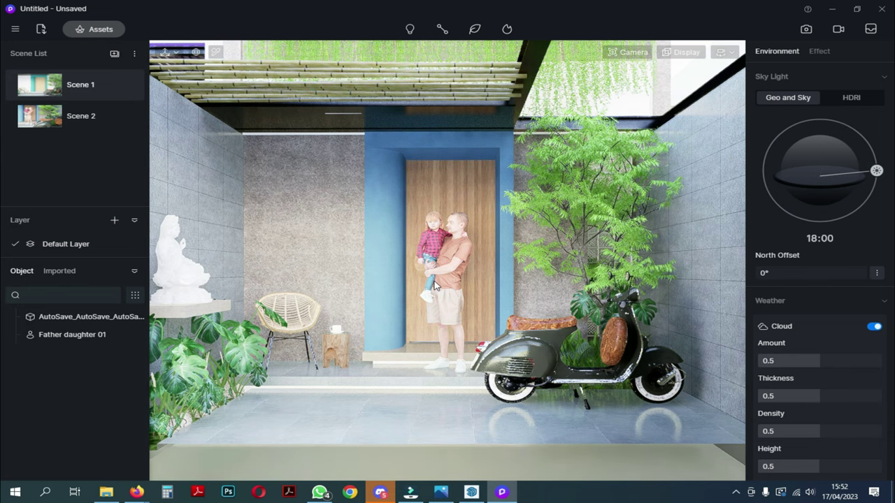
click(814, 53)
click(871, 220)
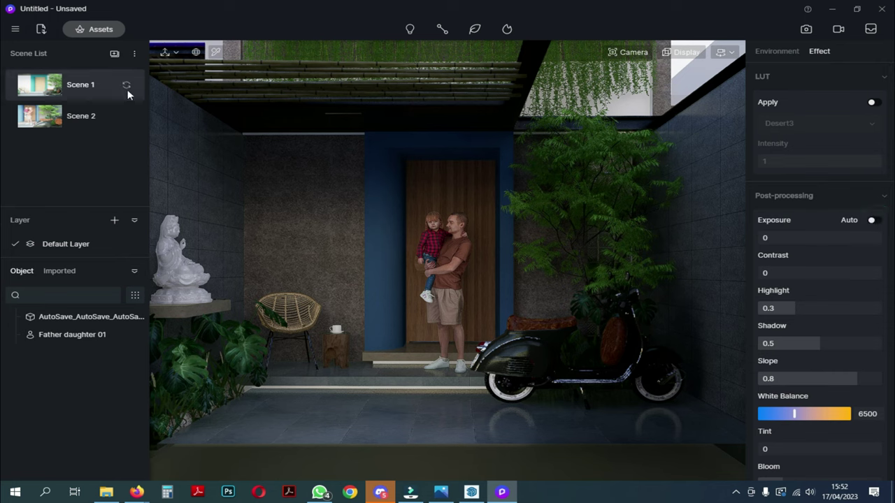
drag(822, 242, 840, 243)
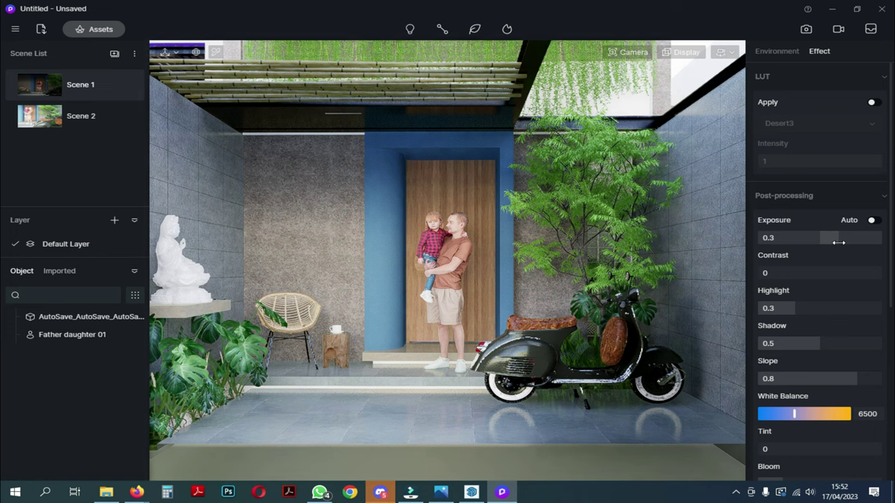
mouse_move(97, 85)
click(128, 86)
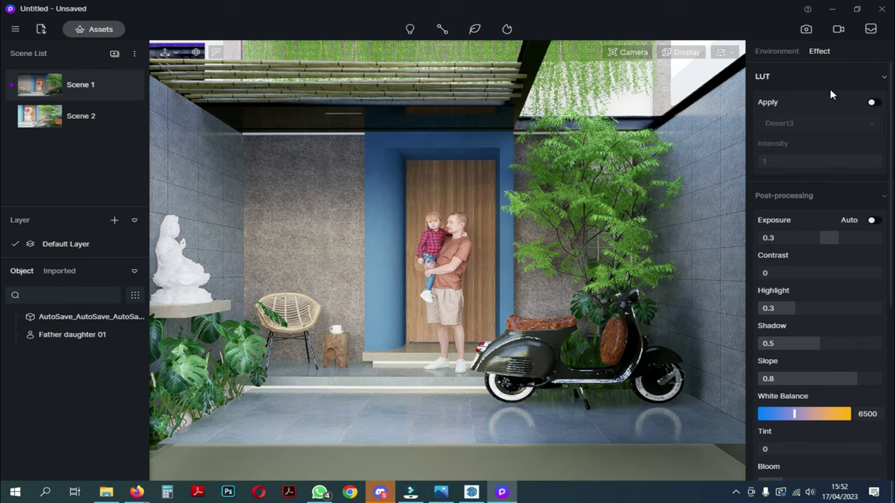
Try the Desert3 LUT on Scene 1 and view the default LUT list, ending with the LUT disabled.
click(875, 105)
click(874, 105)
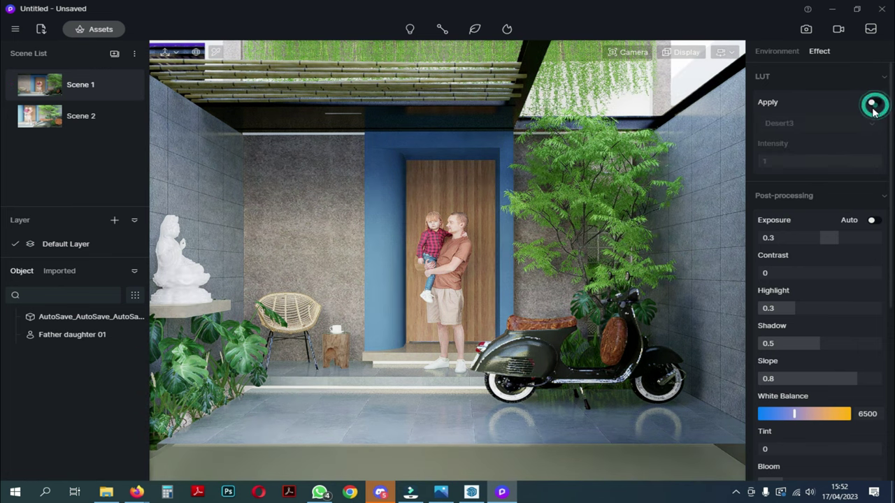
click(874, 105)
click(871, 124)
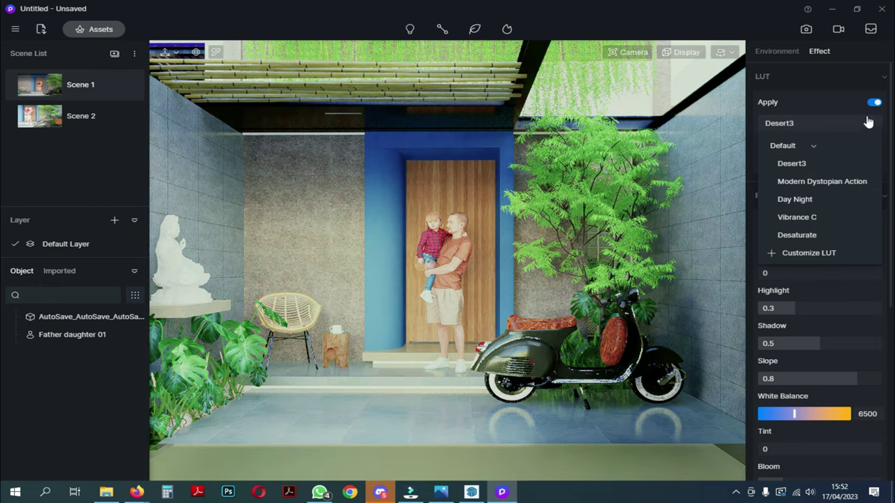
click(873, 103)
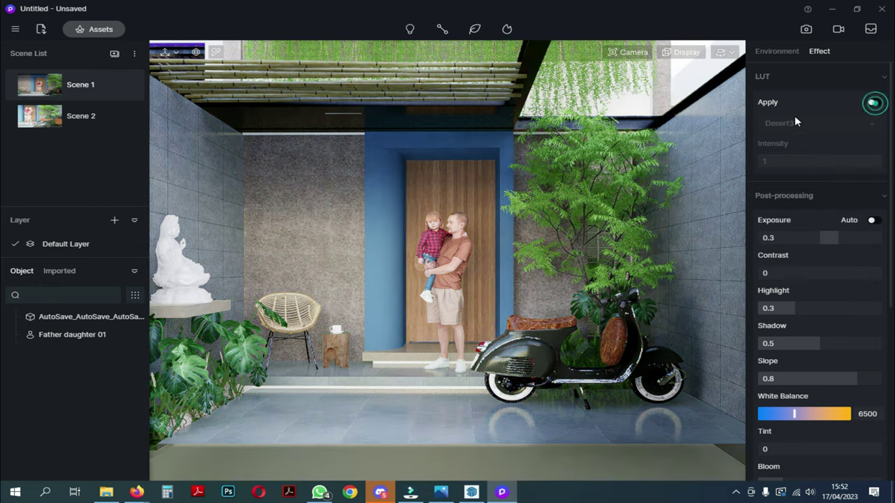
click(796, 79)
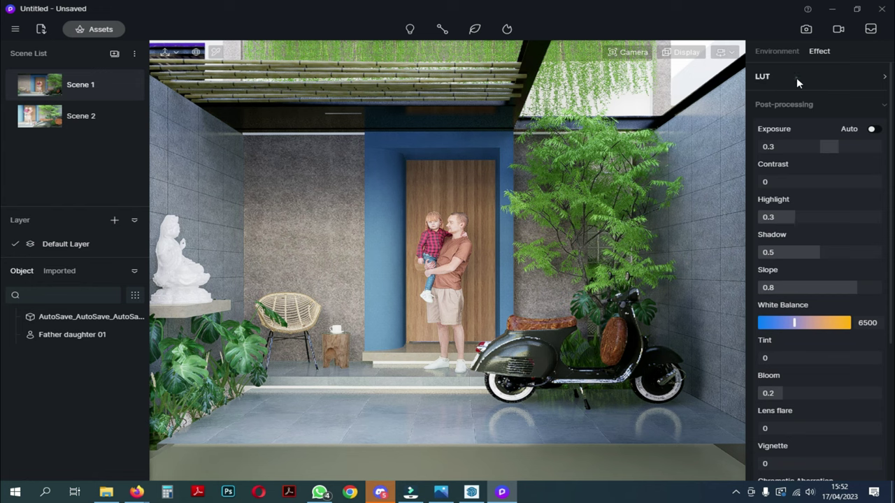
click(796, 78)
Set the post-processing vignette to 0.33 and the lens flare to 0.06, keeping chromatic aberration at 0.
scroll(888, 188, down, 5)
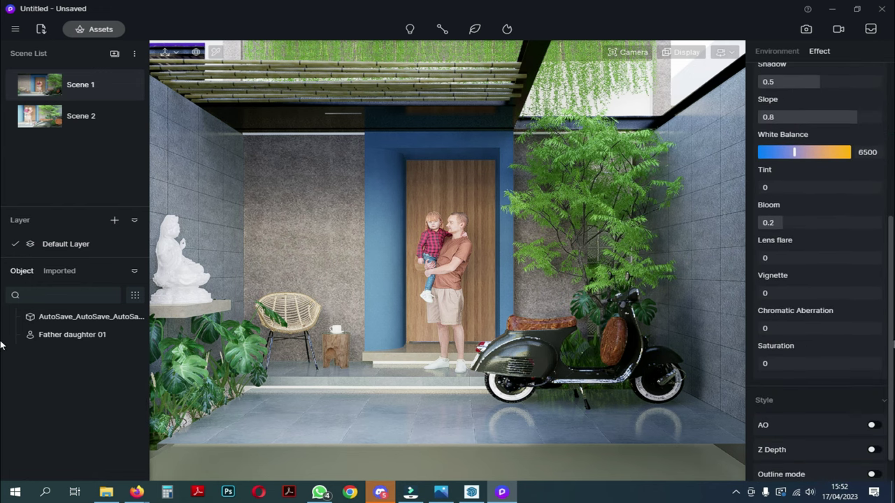
drag(769, 287, 799, 286)
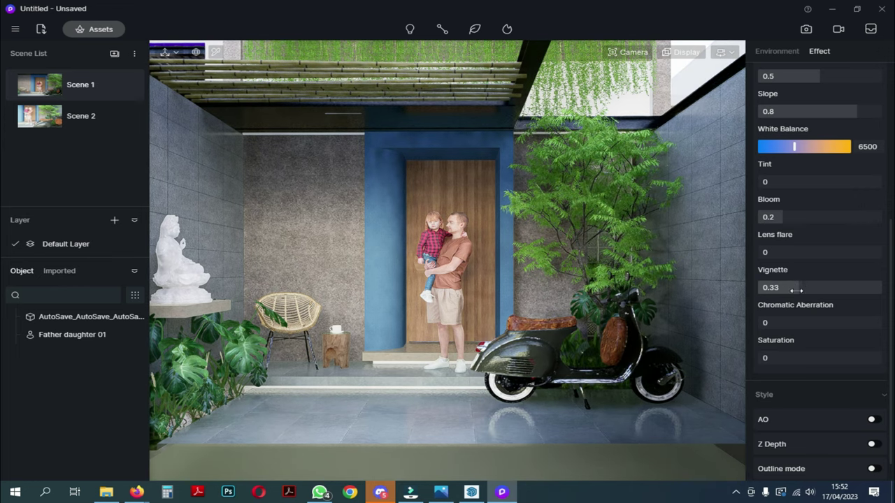
mouse_move(771, 322)
mouse_down()
mouse_move(798, 323)
mouse_move(766, 323)
mouse_up()
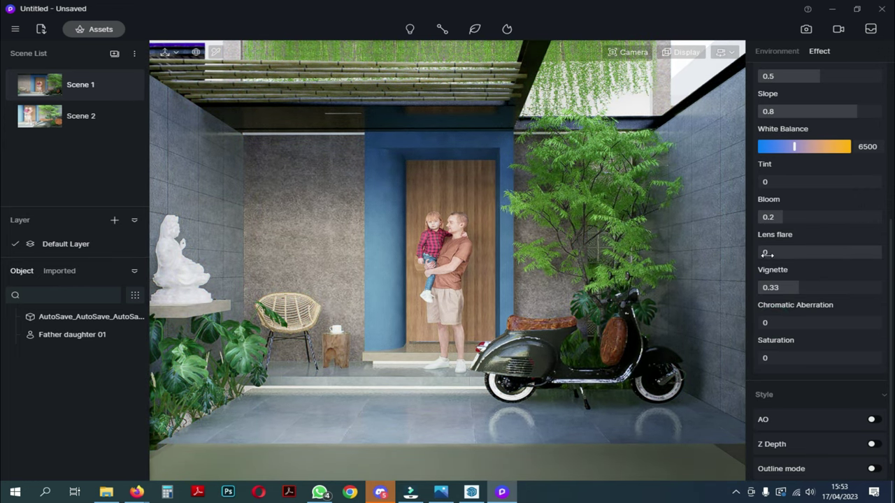
drag(765, 253, 769, 254)
Set the white balance to 7200, testing other tint and slope values but keeping tint 0 and slope 0.8.
drag(767, 184, 820, 190)
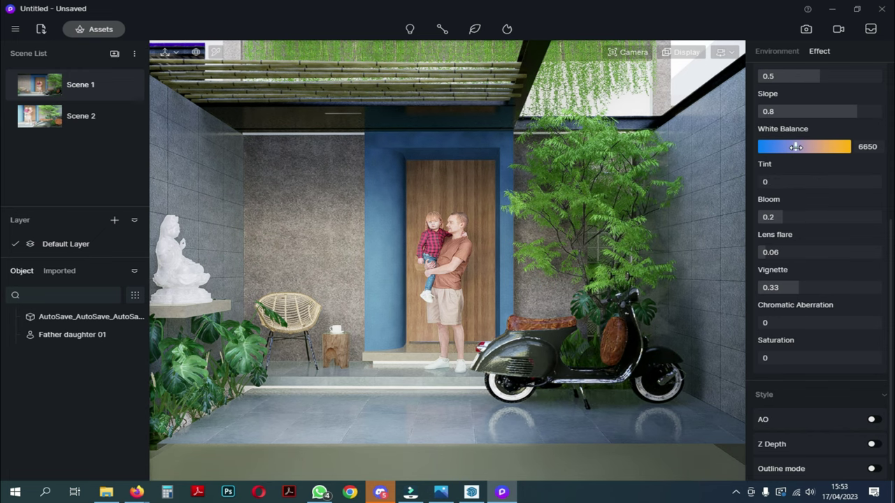
mouse_move(794, 147)
mouse_down()
mouse_move(825, 146)
mouse_move(804, 146)
mouse_up()
drag(857, 113, 855, 114)
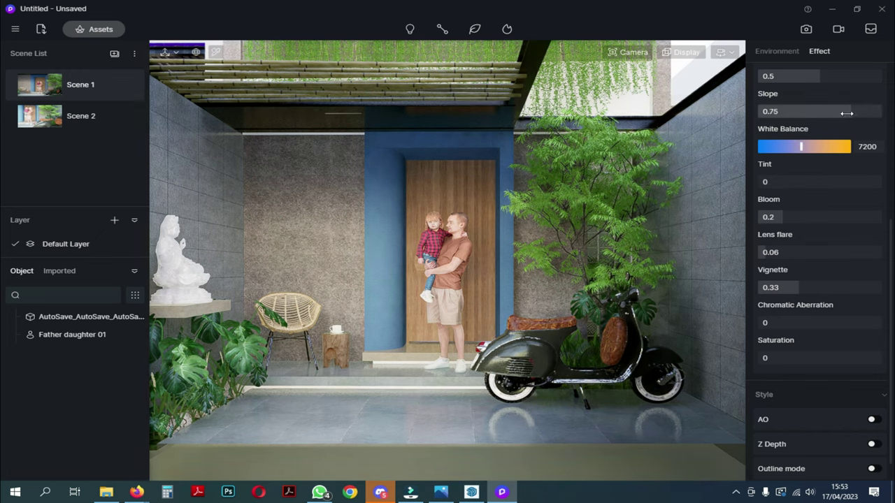
Set the post-processing shadow to 0.63 and the highlight to 0.34.
scroll(827, 102, up, 2)
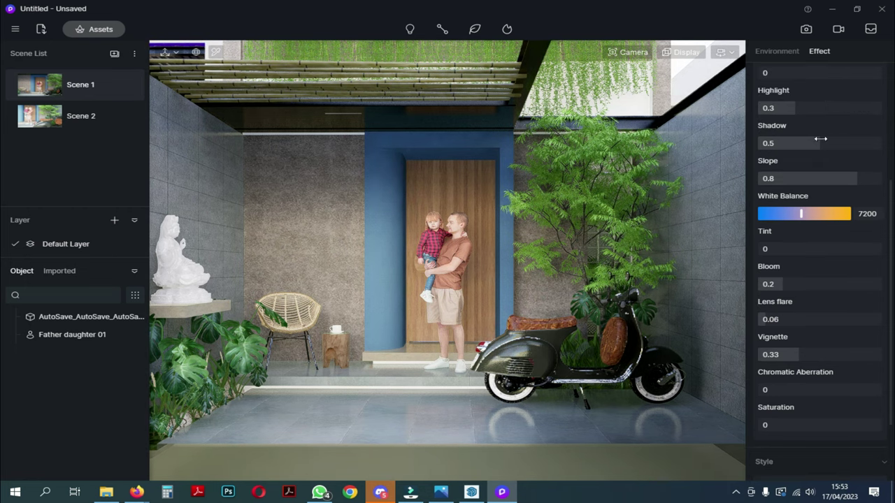
drag(820, 143, 828, 144)
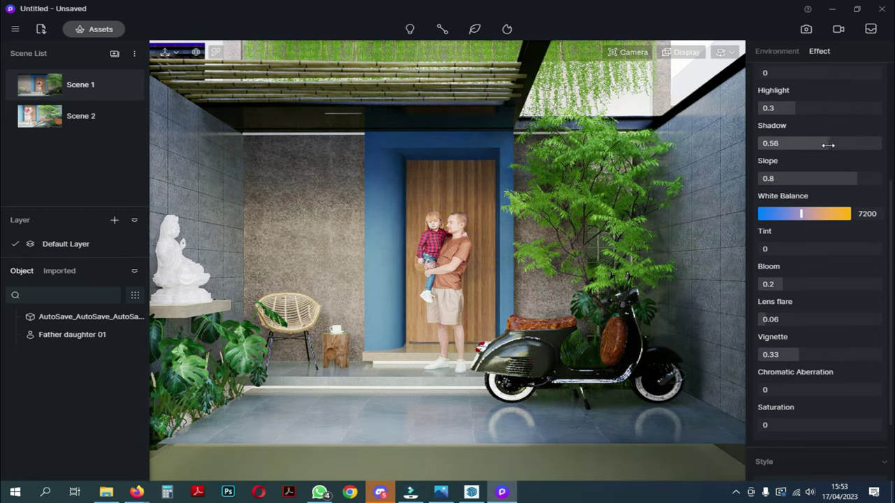
drag(790, 108, 796, 110)
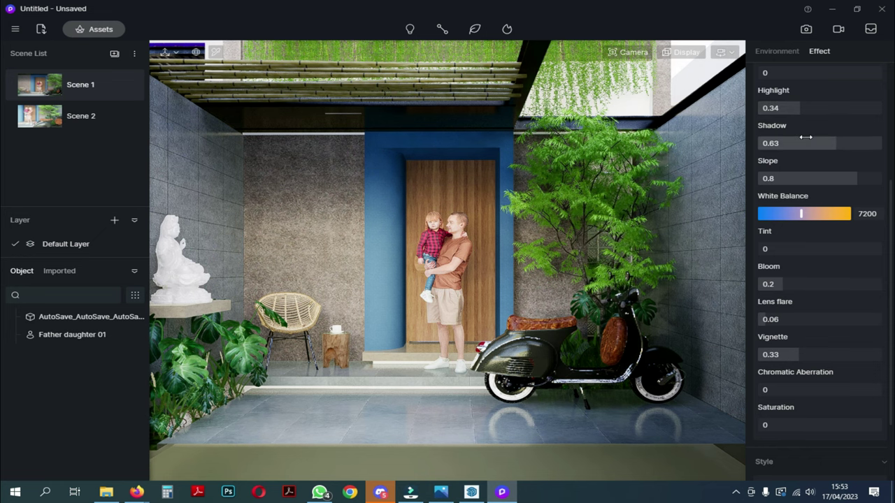
Set the post-processing shadow to 0.5 and update Scene 1 with the current settings.
scroll(790, 132, up, 2)
drag(804, 140, 823, 153)
mouse_move(831, 208)
mouse_down()
mouse_move(819, 207)
mouse_move(834, 207)
mouse_up()
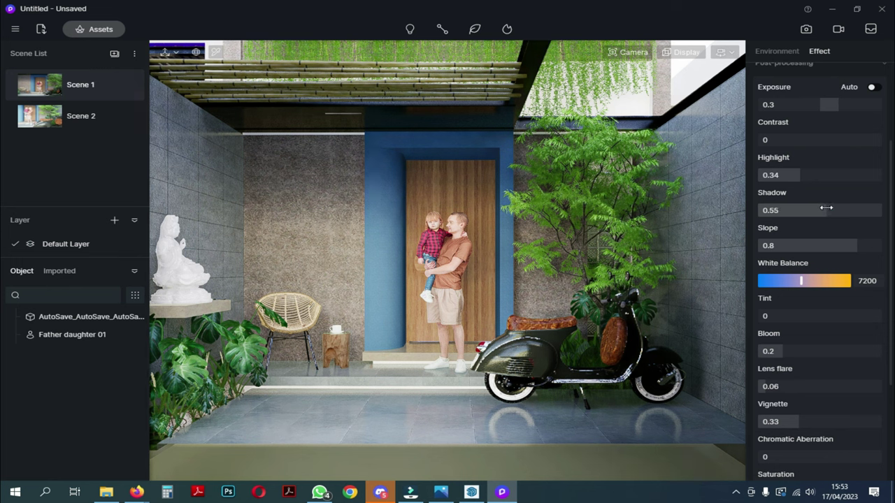
drag(821, 208, 819, 208)
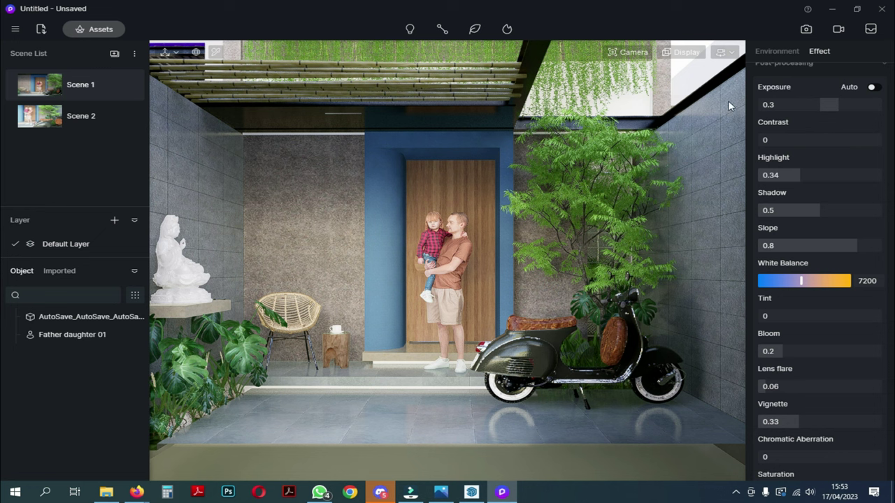
click(125, 84)
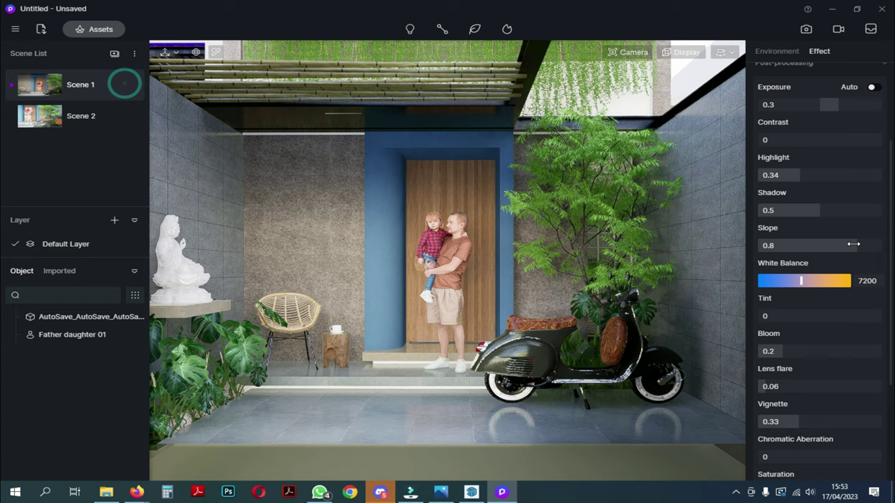
Switch to image render mode, check the camera settings, and recall the Scene 1 view.
click(808, 29)
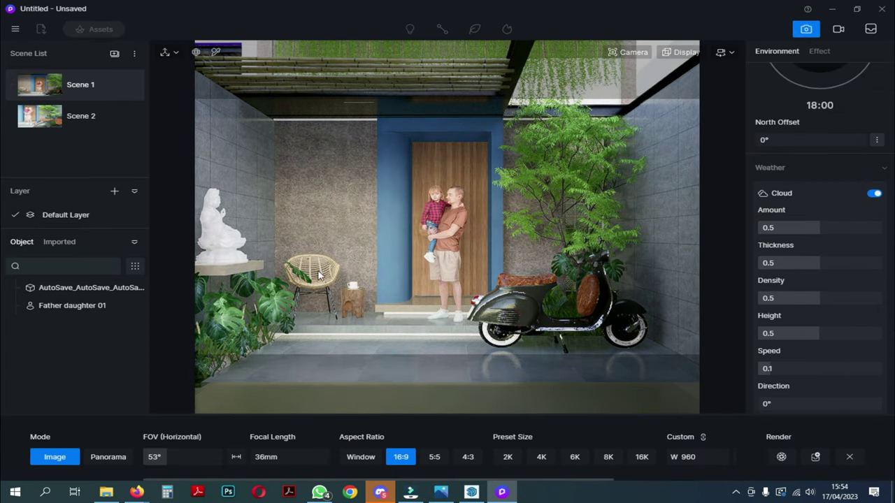
click(628, 52)
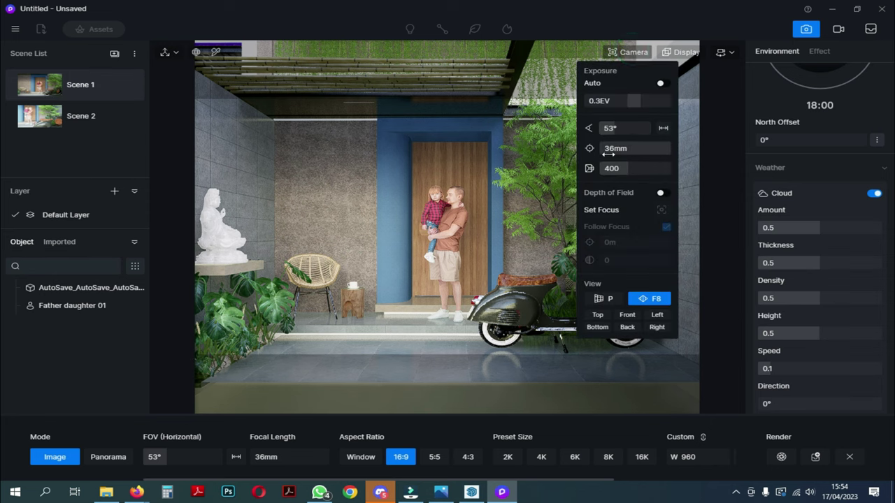
click(523, 166)
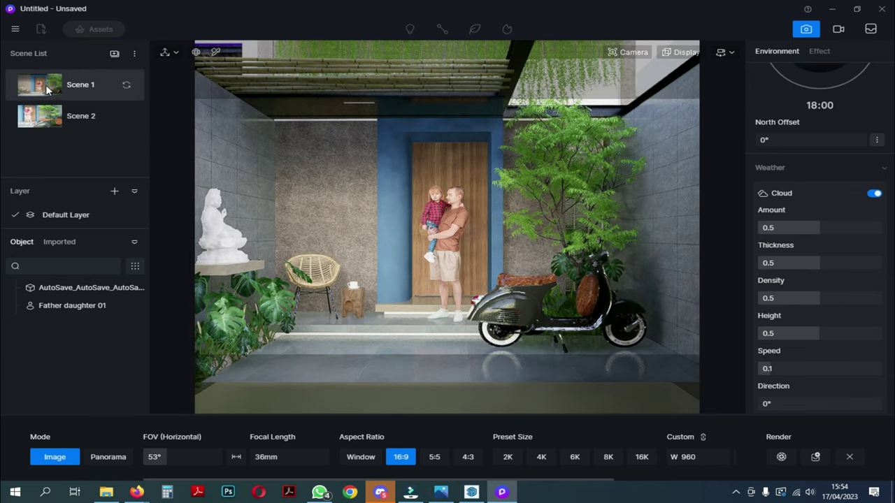
click(45, 85)
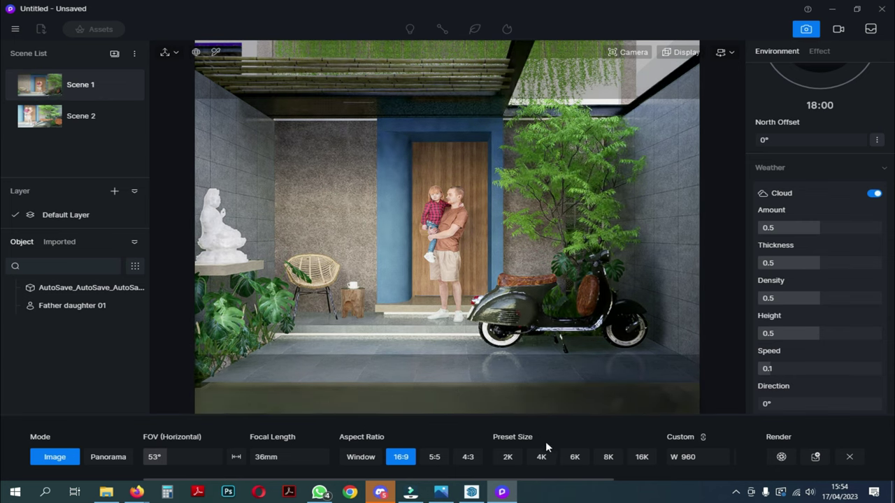
Set the custom render width to 3840 and turn off the Channels output option.
click(693, 460)
text(3840)
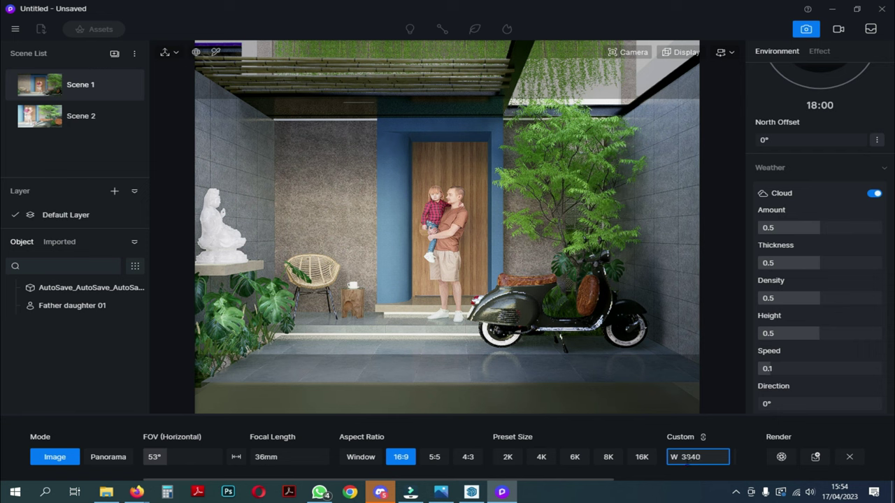
key(Return)
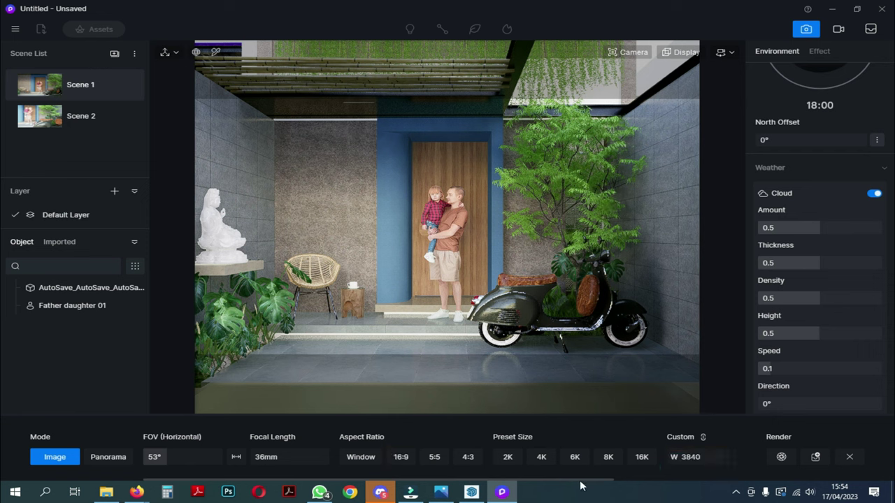
drag(579, 484, 703, 482)
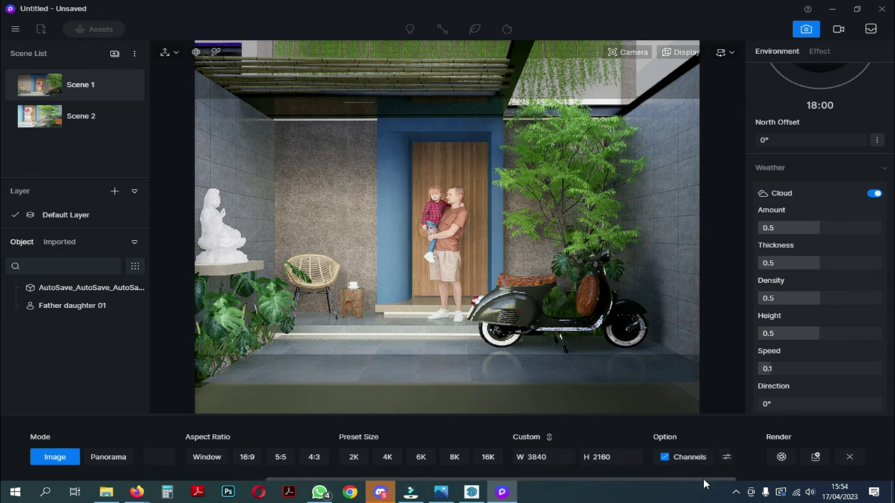
click(664, 458)
click(664, 459)
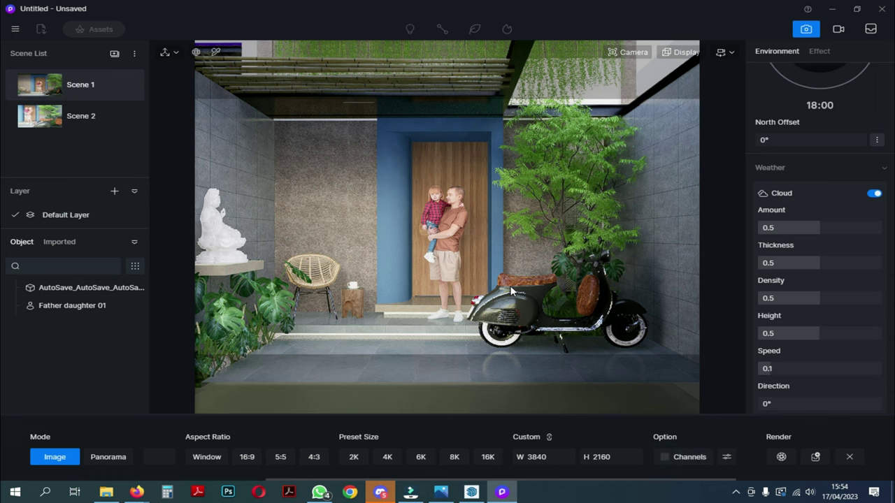
Render the Scene 1 image, choosing its file type and saving it in the 3D Interior Design Scene folder inside new YT on drive D.
click(781, 456)
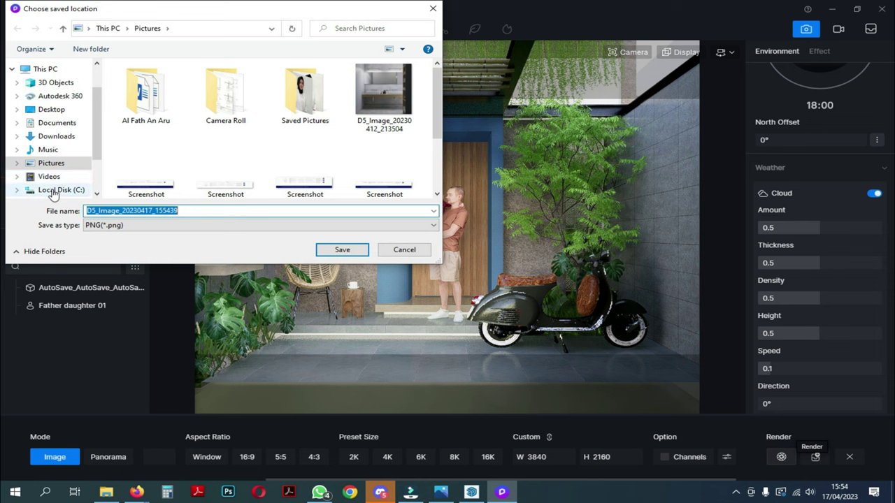
scroll(54, 194, down, 1)
click(63, 158)
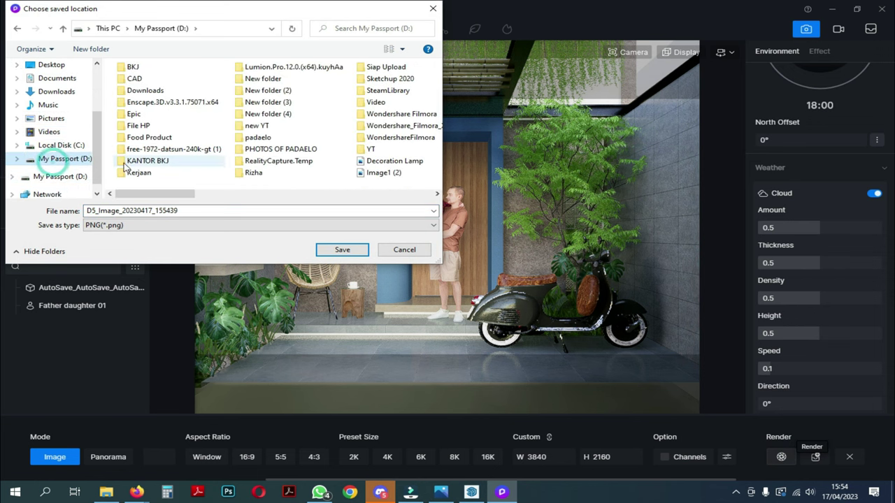
double_click(264, 126)
double_click(156, 98)
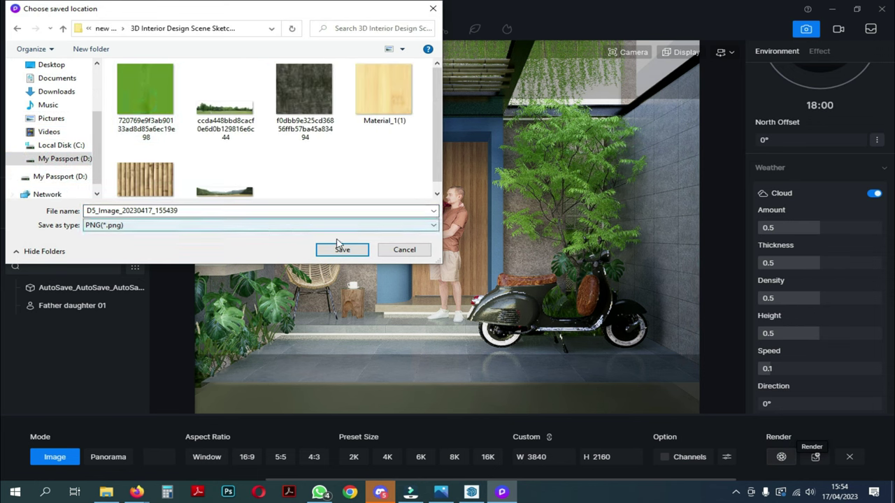
click(213, 226)
click(132, 236)
click(342, 249)
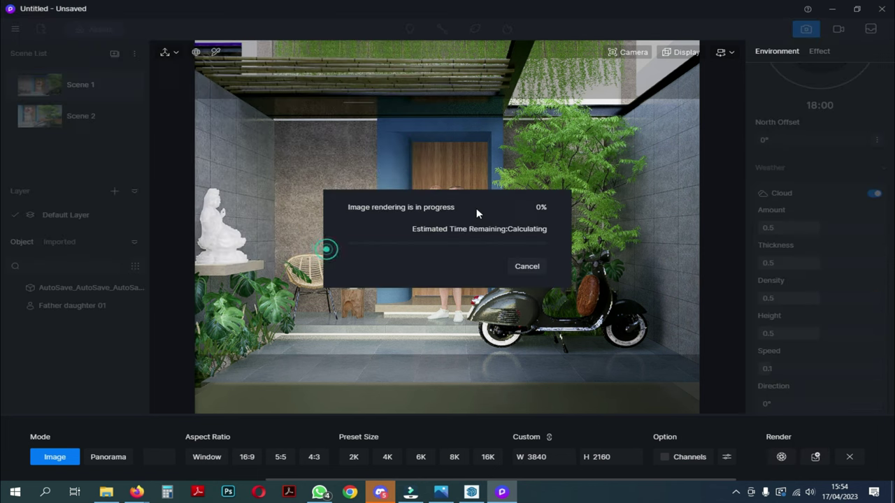